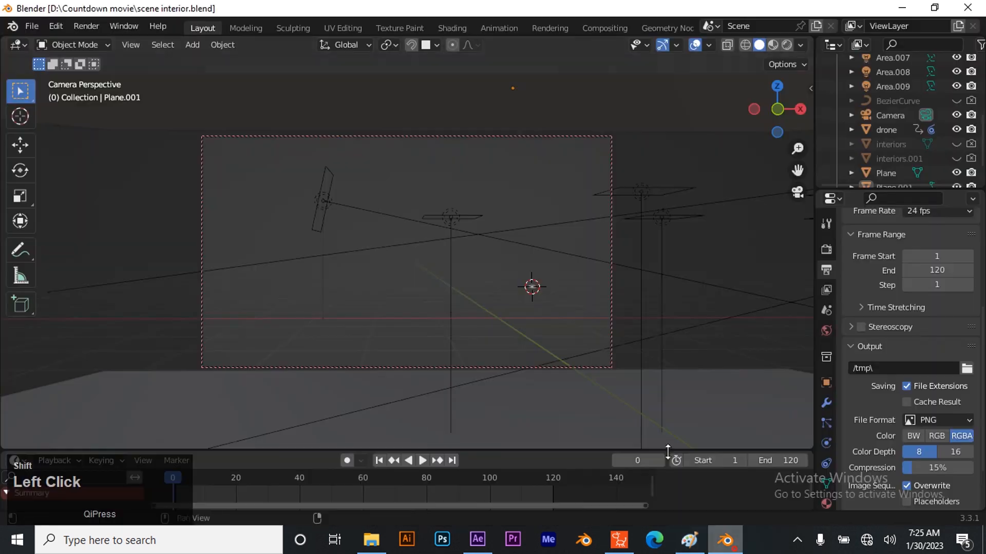
- Make BezierCurve, interiors, interiors.001 and spaceship visible in the viewport and enable them for rendering
left_click_drag(956, 145, 980, 97)
left_click(956, 101)
left_click(971, 97)
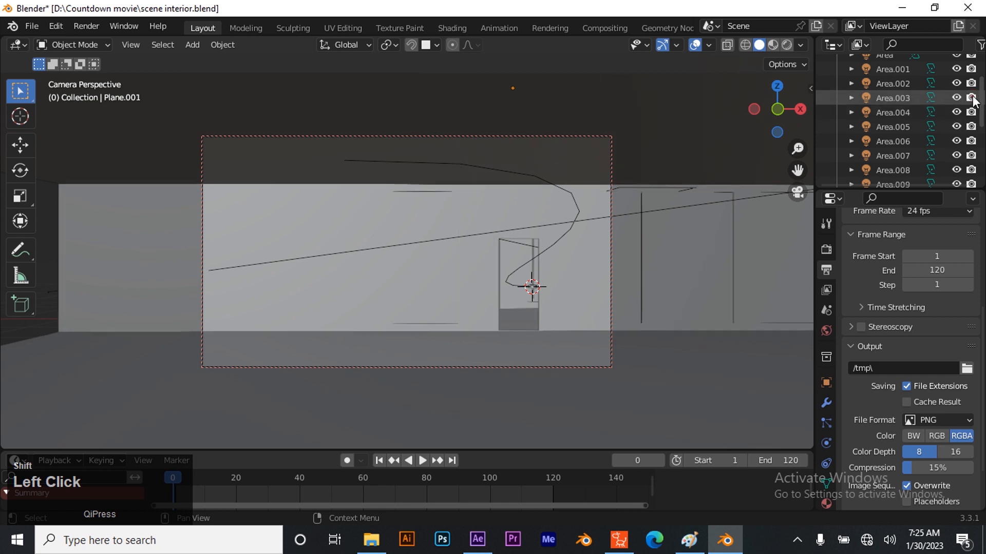
scroll(972, 103, "up", 2)
scroll(974, 132, "down", 4)
scroll(971, 132, "down", 3)
scroll(972, 128, "up", 2)
left_click(971, 101)
scroll(953, 139, "down", 2)
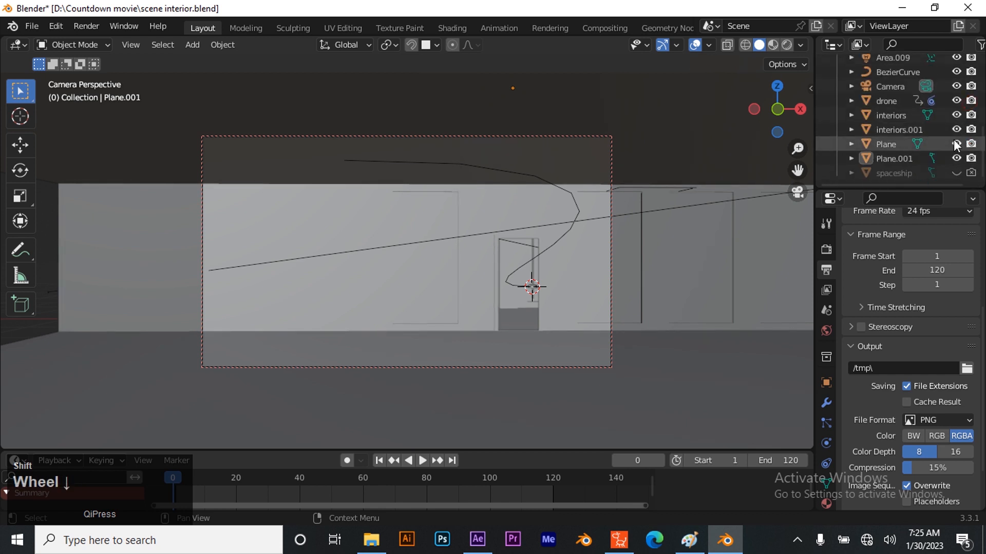
left_click(956, 172)
left_click(971, 173)
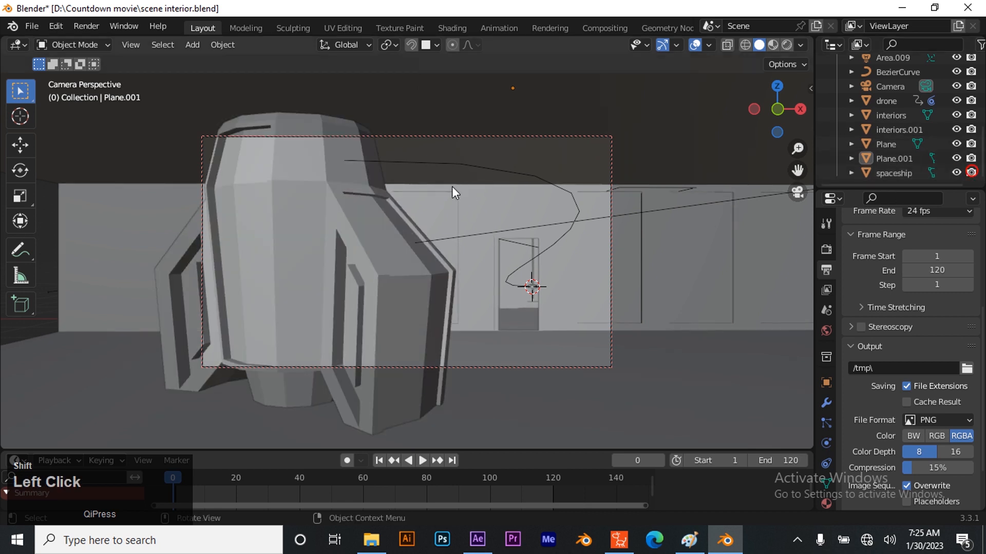
- Preview the animation, select the drone and move to the last frame, 120
left_click_drag(176, 476, 297, 462)
key("space")
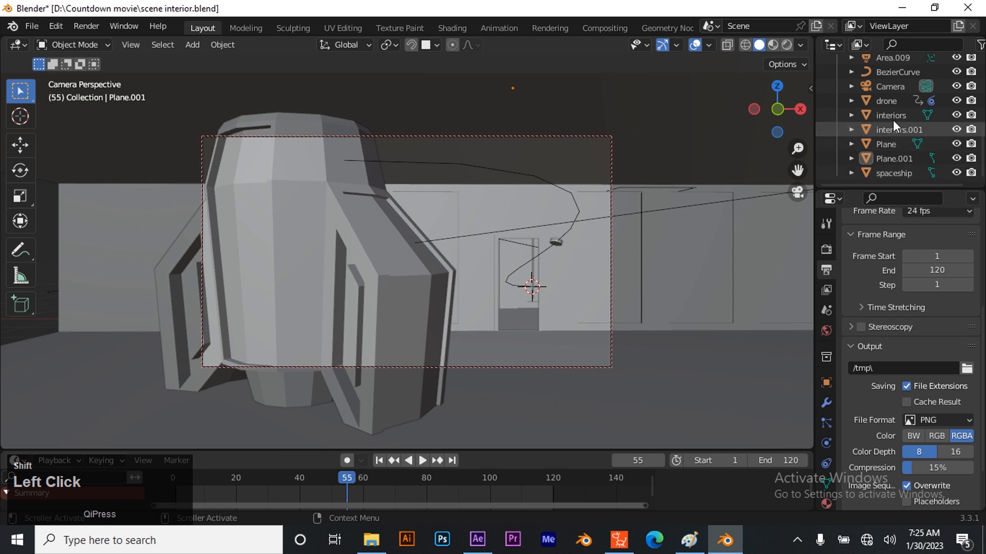
left_click(900, 106)
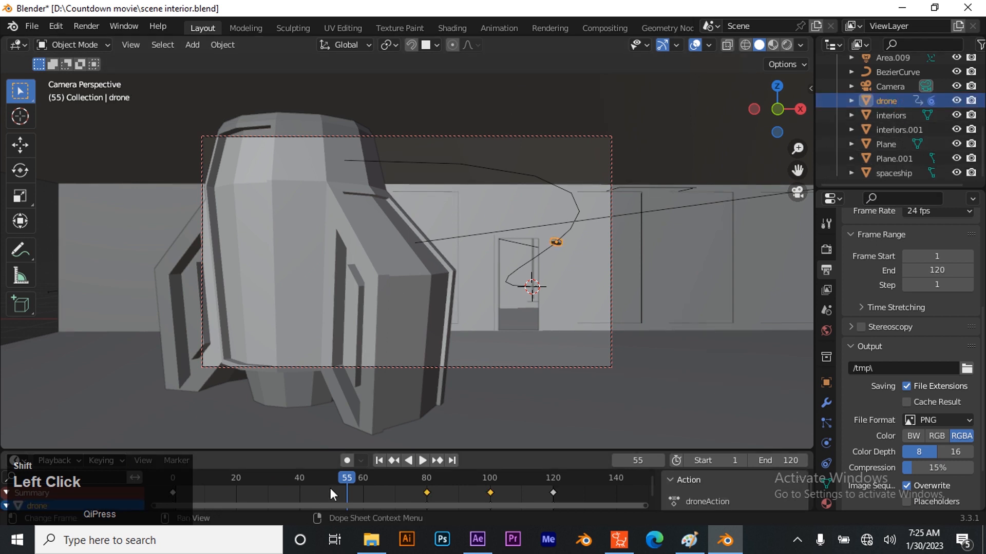
left_click_drag(349, 481, 546, 482)
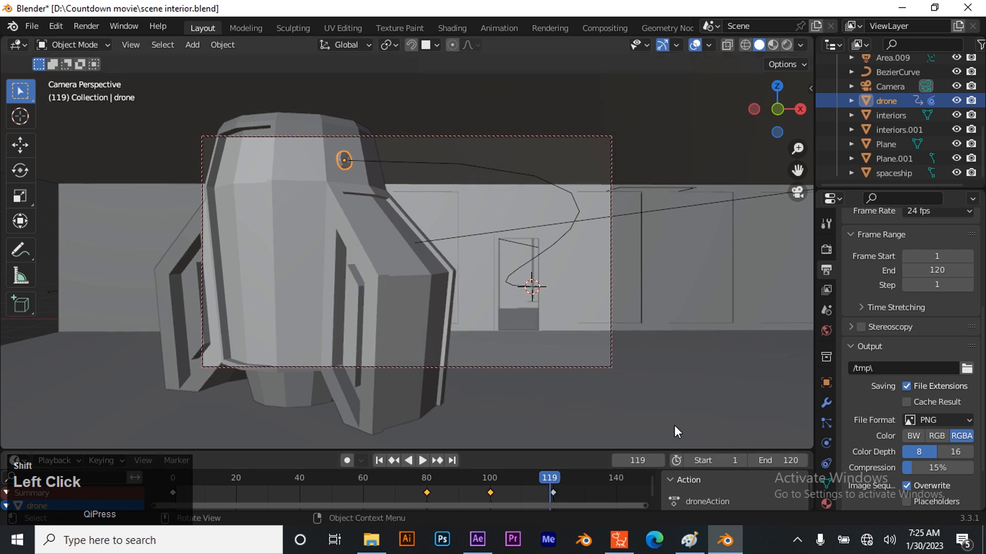
left_click(452, 460)
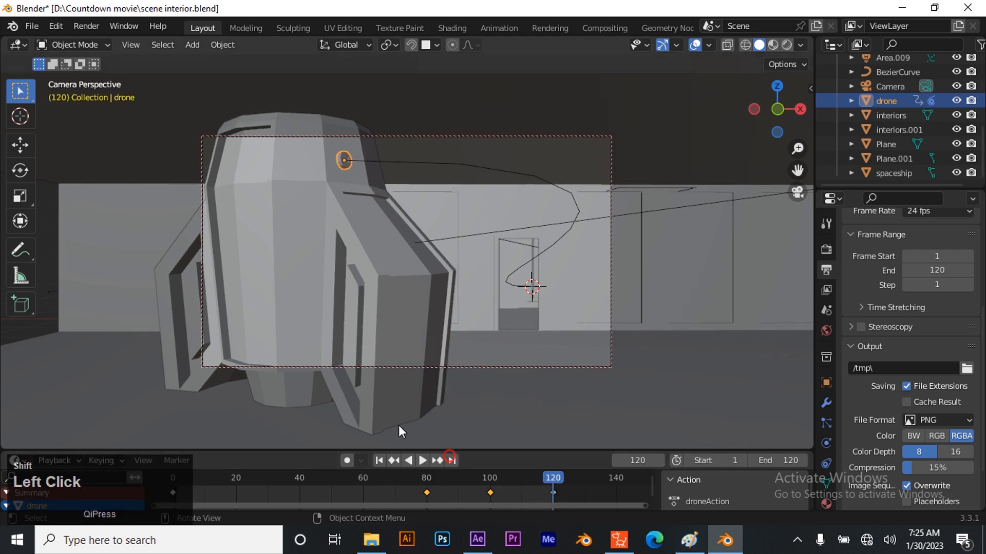
- Delete the drone's keyframes at frames 0, 80 and 100, keeping those at frame 120
scroll(392, 489, "down", 2)
scroll(392, 489, "up", 1)
left_click_drag(490, 450, 496, 327)
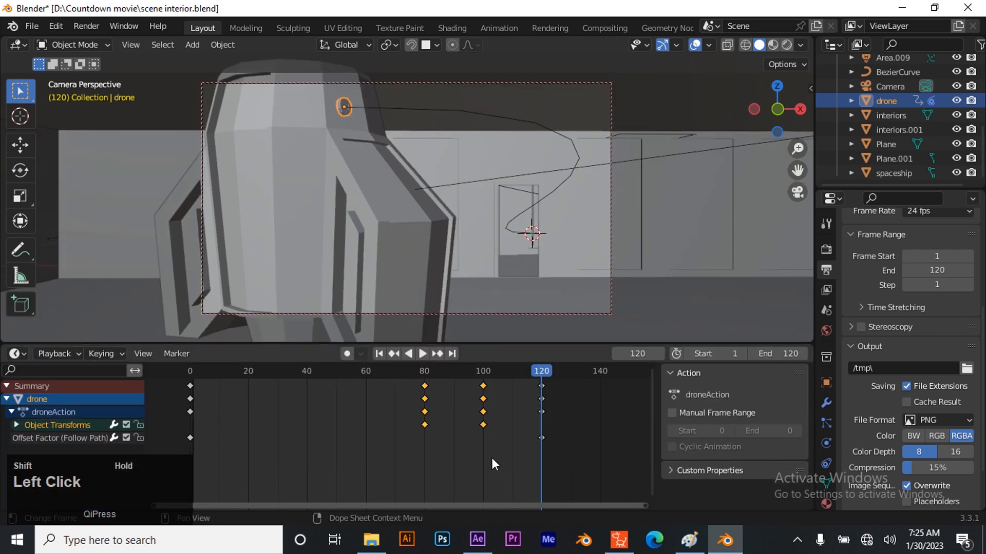
left_click_drag(501, 446, 165, 384)
key("x")
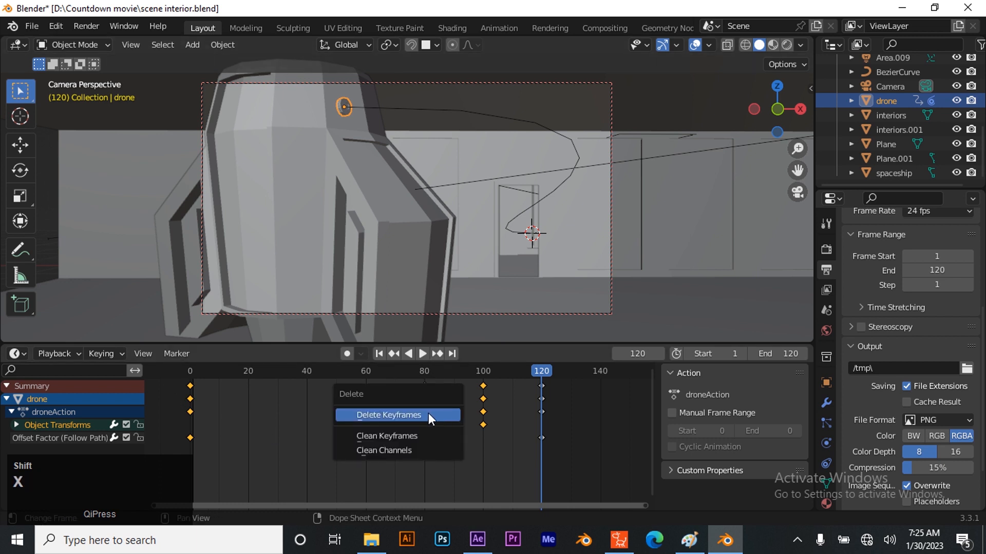
left_click(403, 416, "shift")
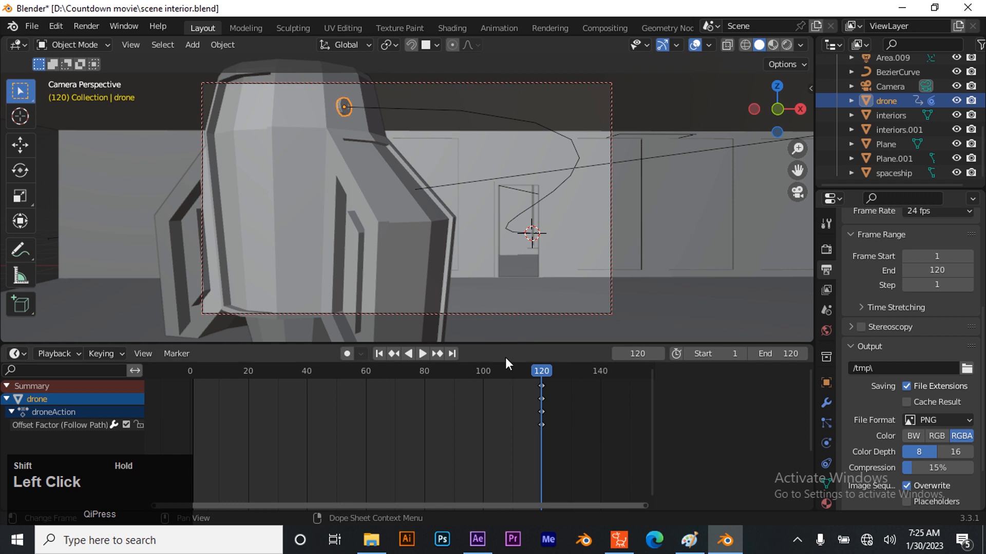
left_click_drag(506, 341, 511, 460)
- Try deleting the drone's BezierCurve path, and undo the deletion
scroll(892, 150, "up", 2)
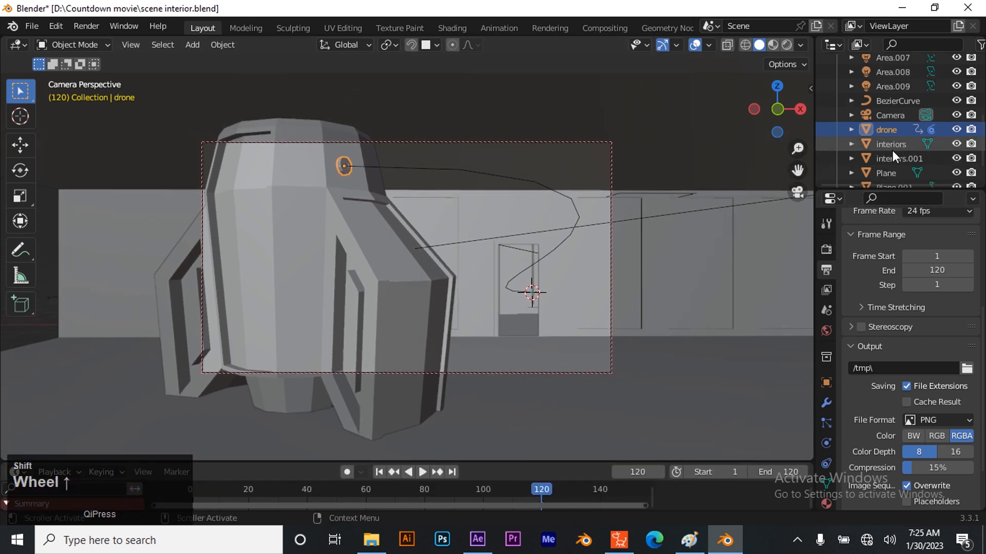
right_click(897, 105)
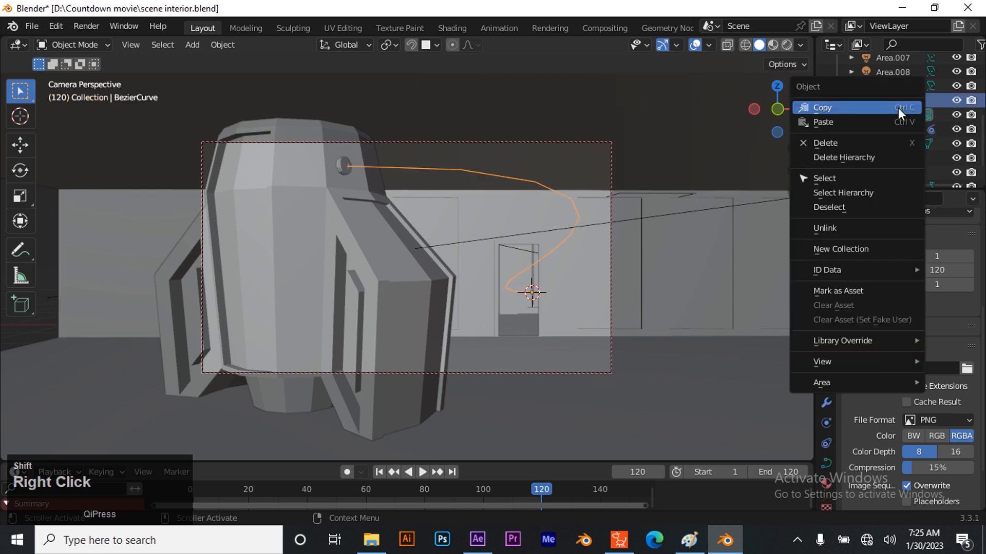
left_click(900, 146)
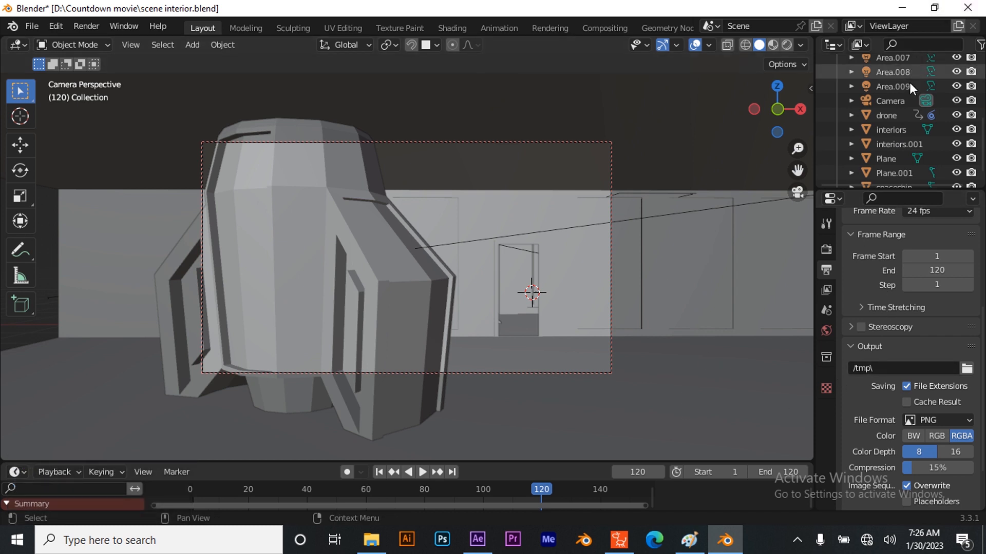
left_click(890, 117, "shift")
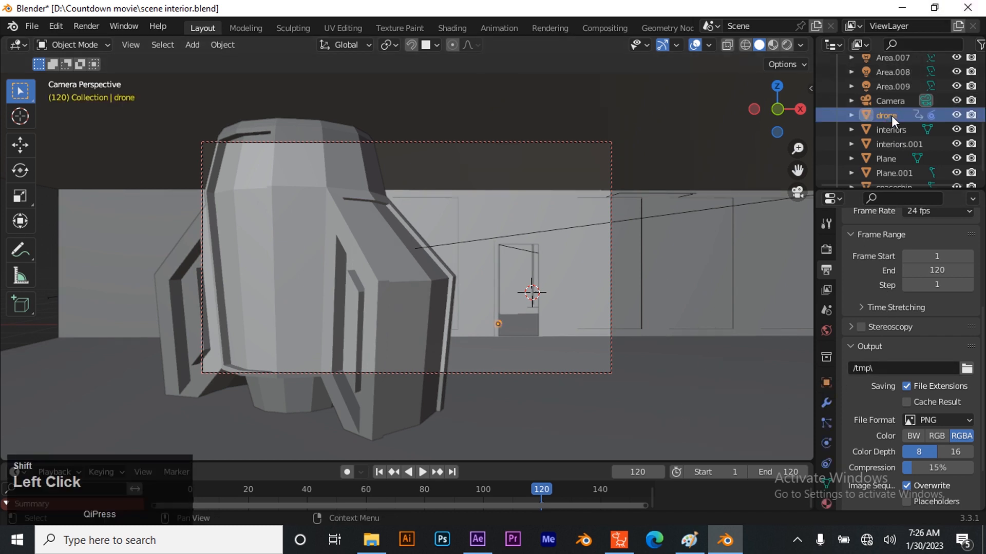
key("ctrl+z")
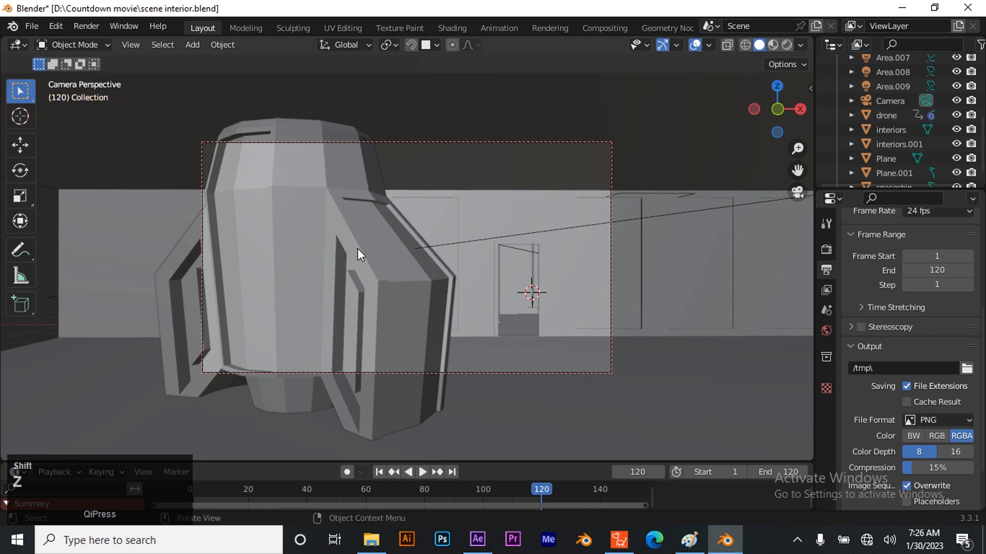
key("ctrl+shift+z")
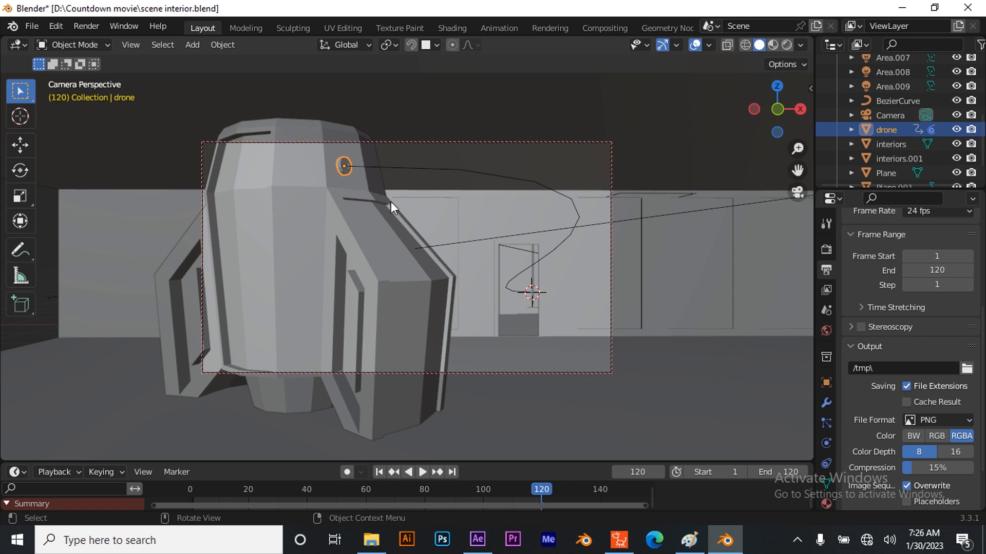
- Delete the large plane above the scene and the large ground plane beneath the interior
left_click_drag(788, 172, 843, 300)
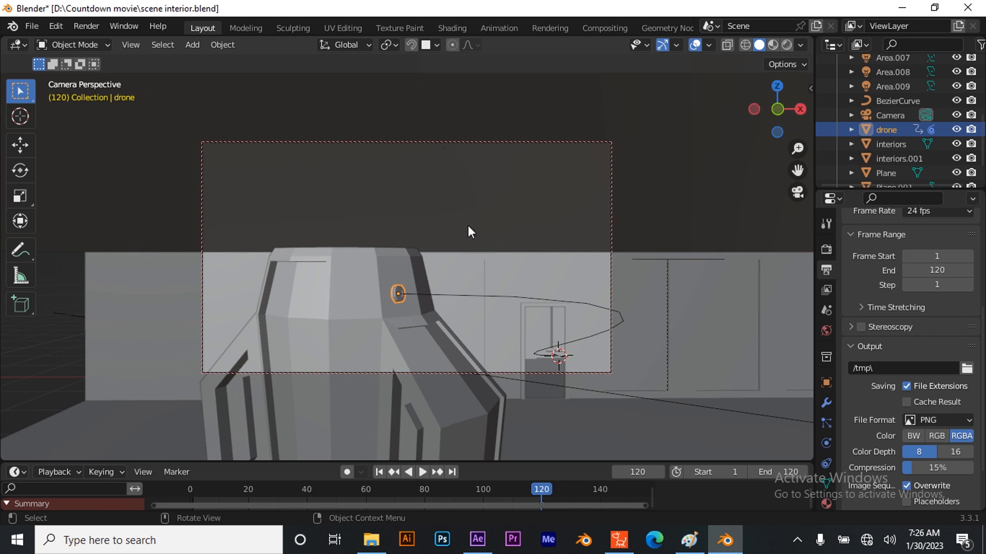
middle_click_drag(467, 226, 469, 247)
scroll(576, 238, "down", 5)
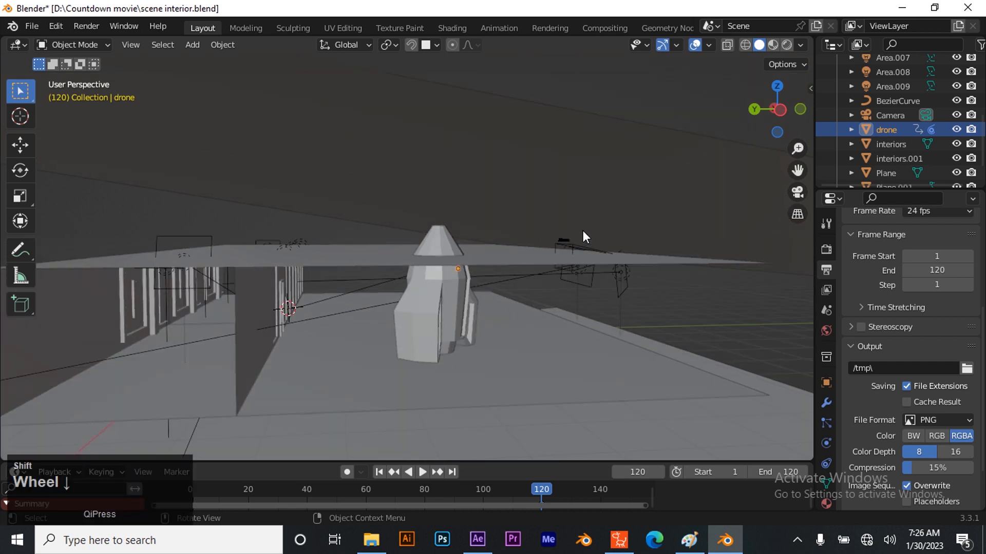
scroll(467, 218, "down", 2, "shift")
left_click(365, 214)
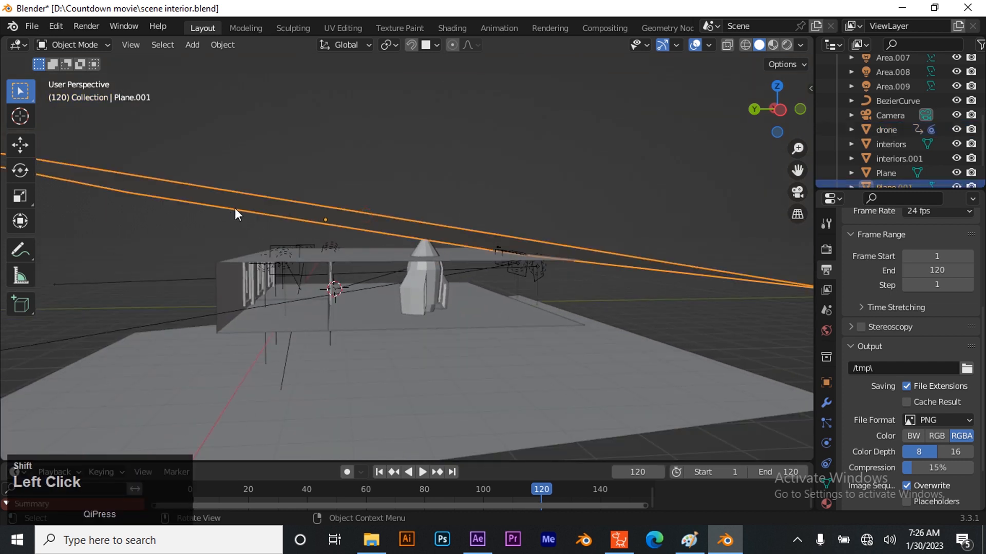
key("x")
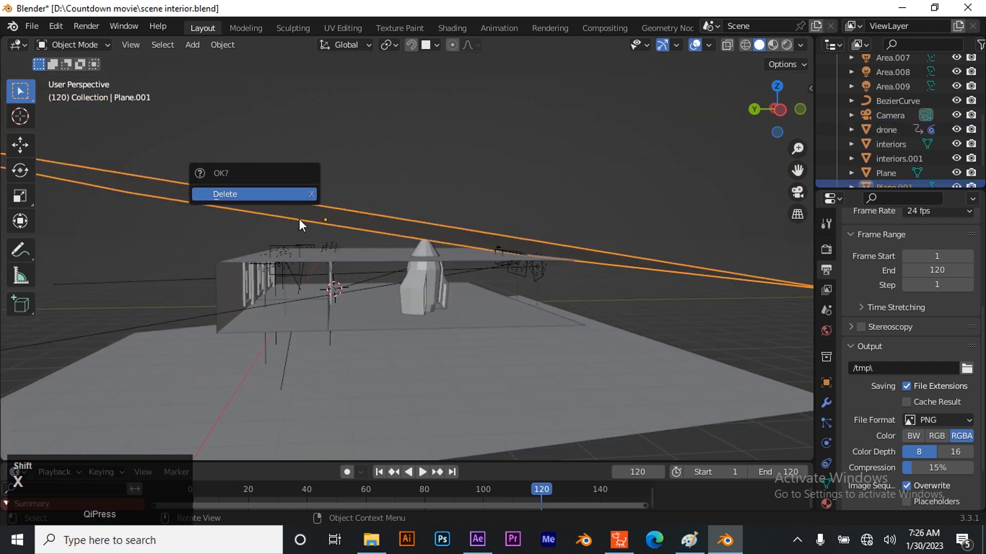
left_click(285, 196)
left_click(371, 405)
key("x")
left_click(316, 411)
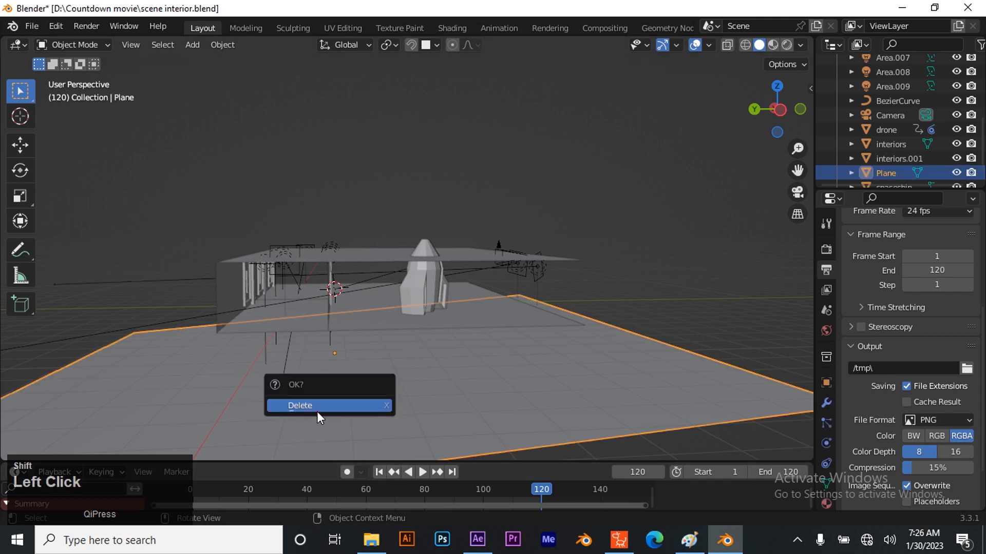
- In Edit Mode on interiors, add a crosswise loop cut through the roof between the spaceship's tip and the camera
left_click_drag(785, 112, 712, 159)
left_click(570, 297)
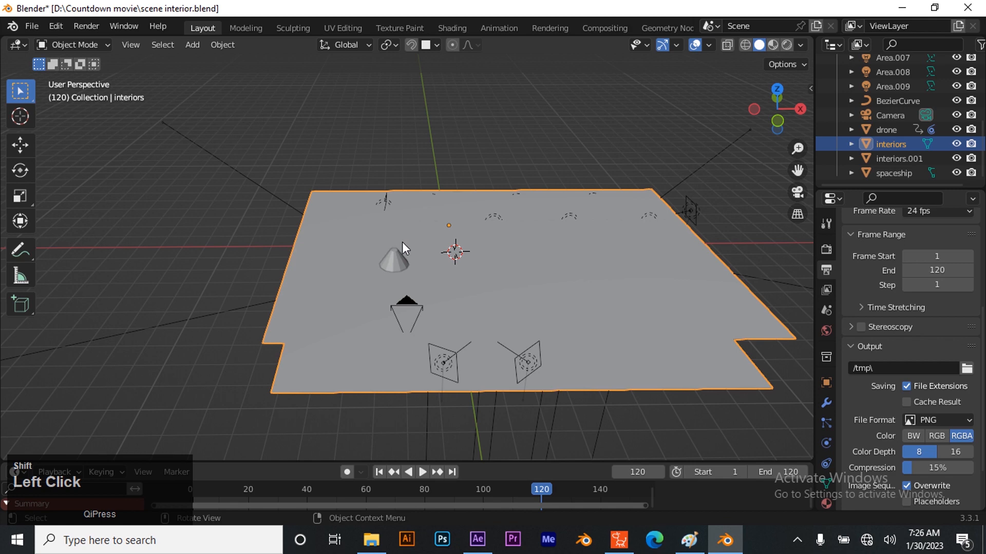
key("Tab")
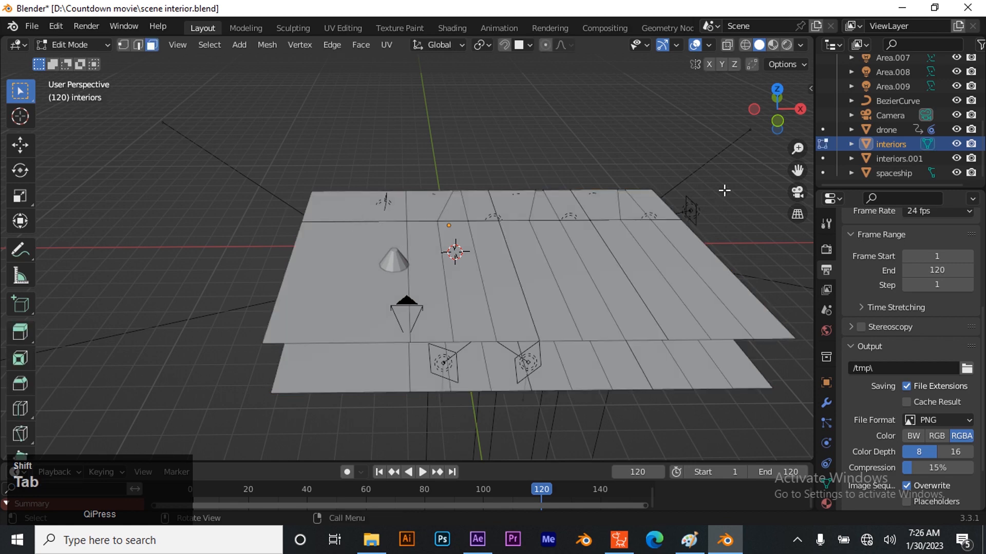
left_click_drag(782, 121, 780, 139)
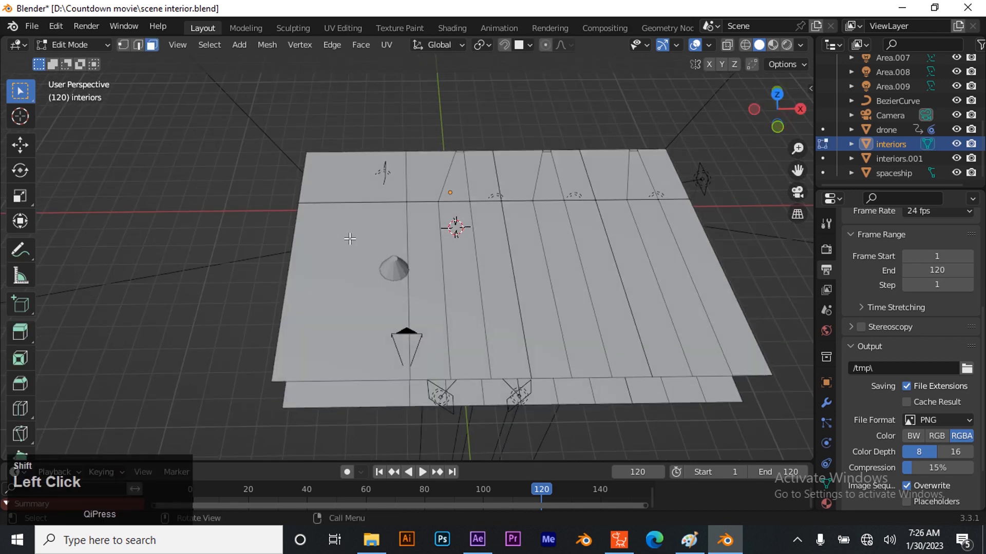
key("ctrl+r")
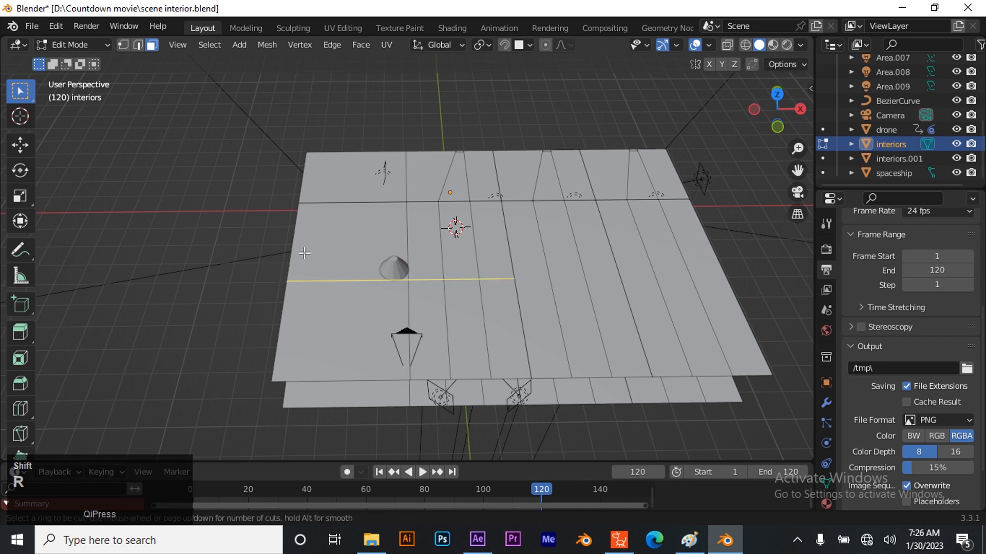
left_click(315, 249)
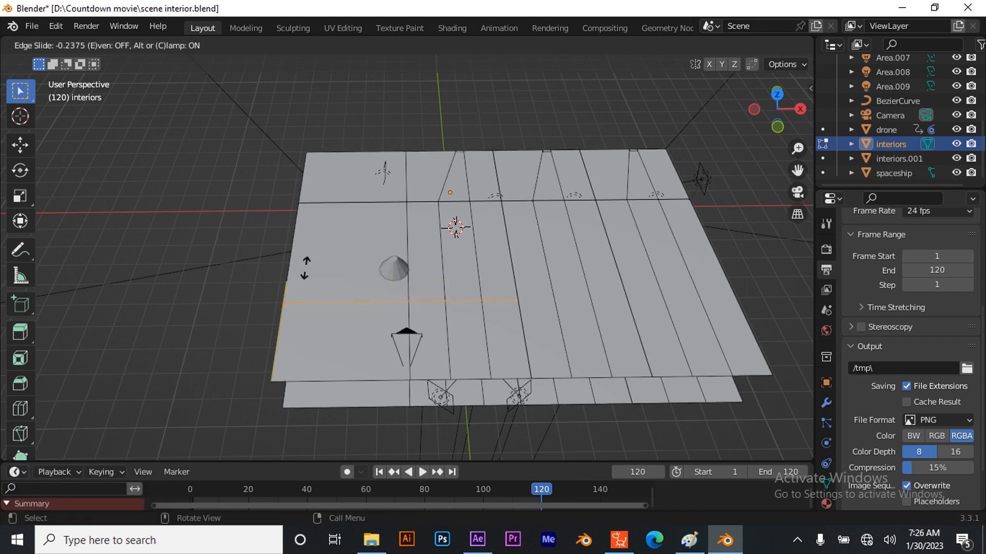
left_click(303, 273)
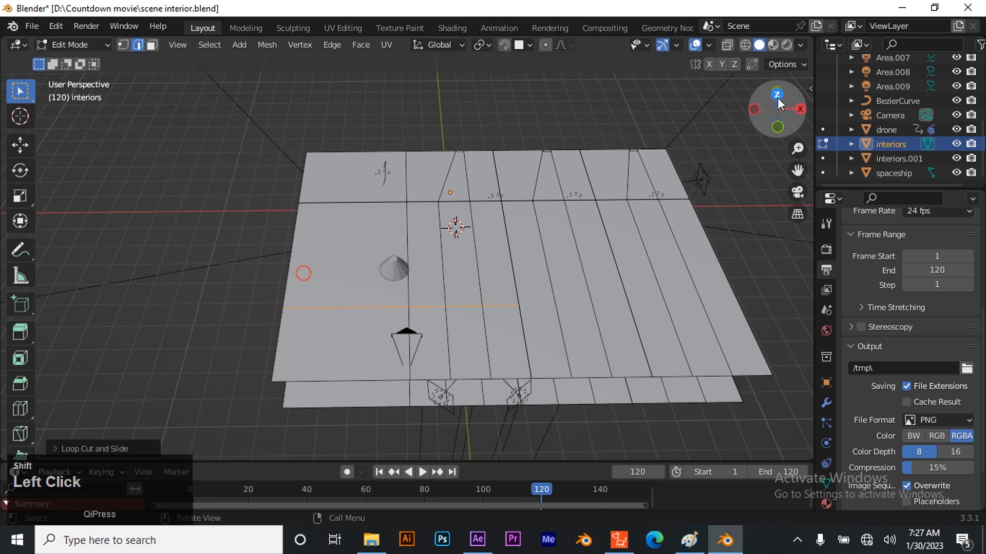
- Add a crosswise roof loop cut behind the spaceship's tip and a lengthwise one between the tip and the roof's outer edge
left_click_drag(772, 97, 773, 120)
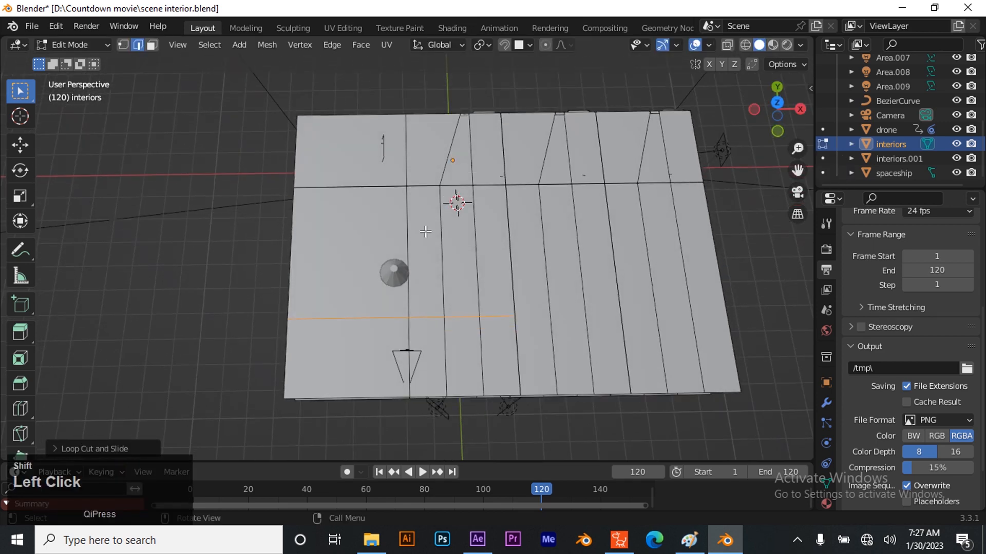
key("ctrl+r")
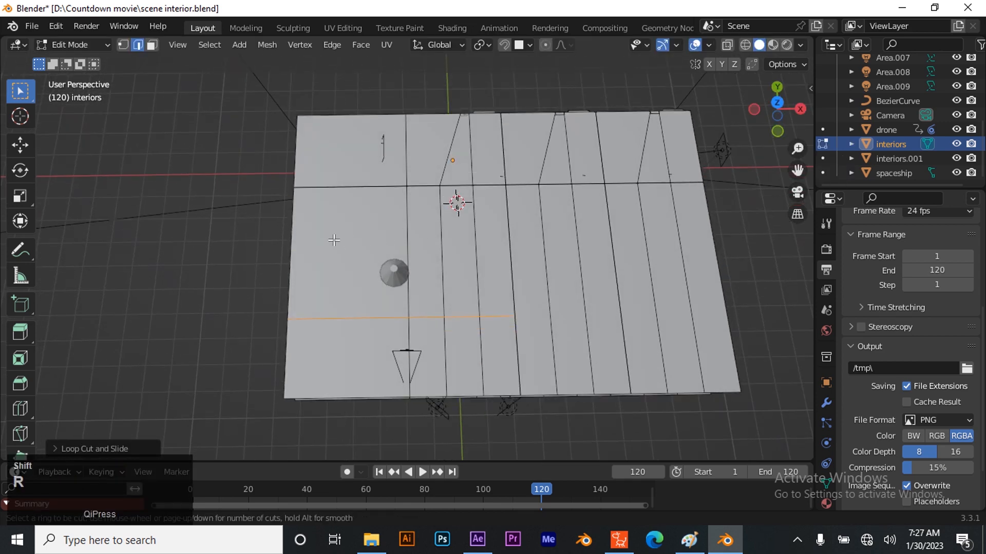
left_click(281, 253)
left_click(291, 228)
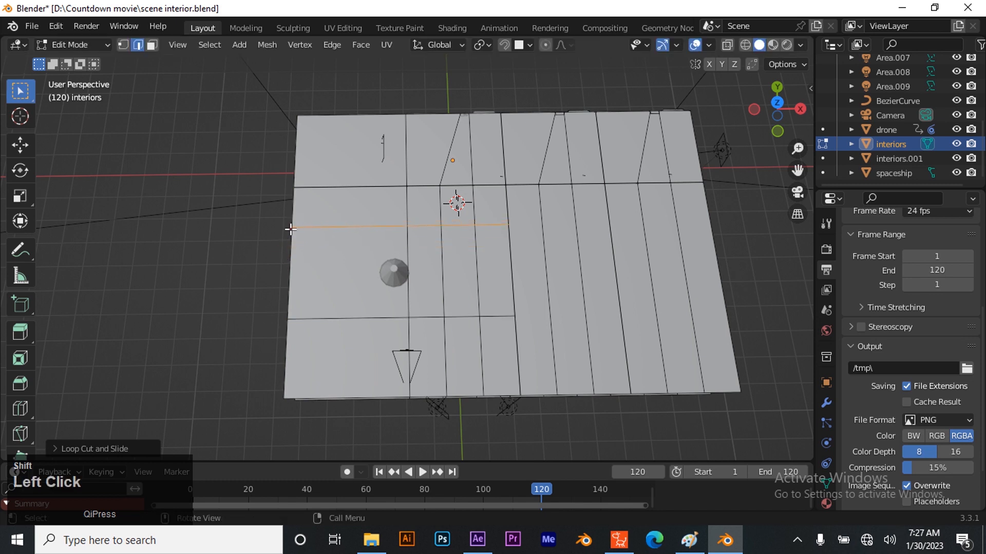
key("ctrl+r")
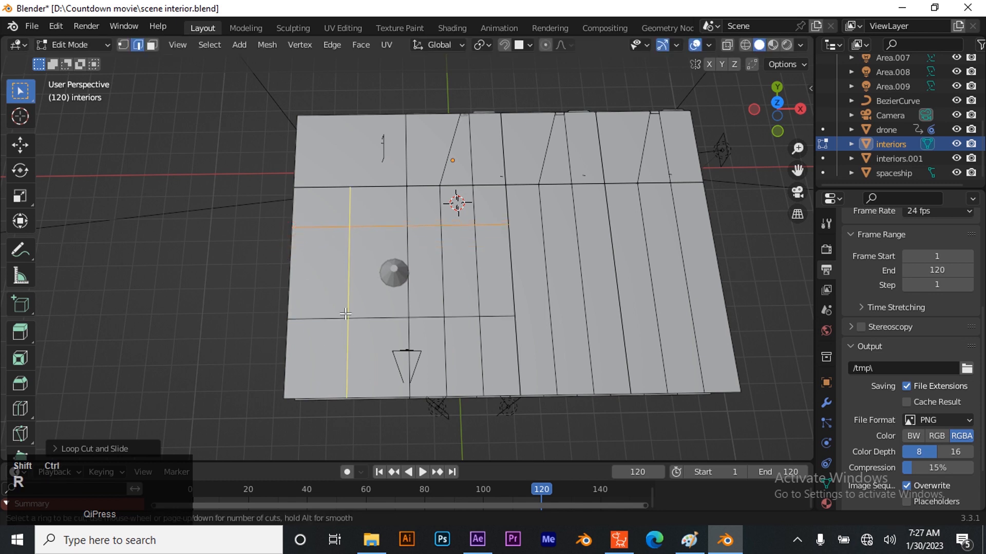
left_click(351, 193)
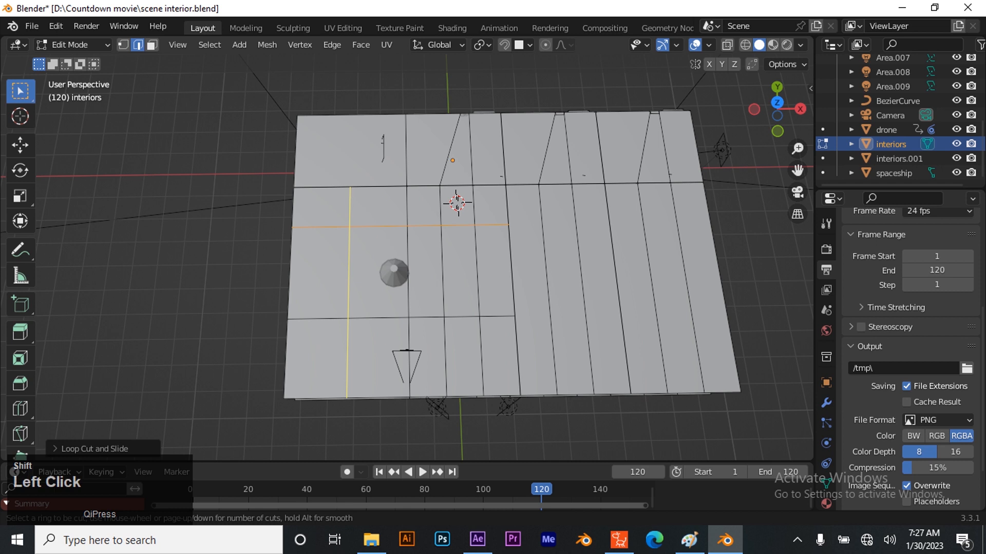
left_click(342, 191)
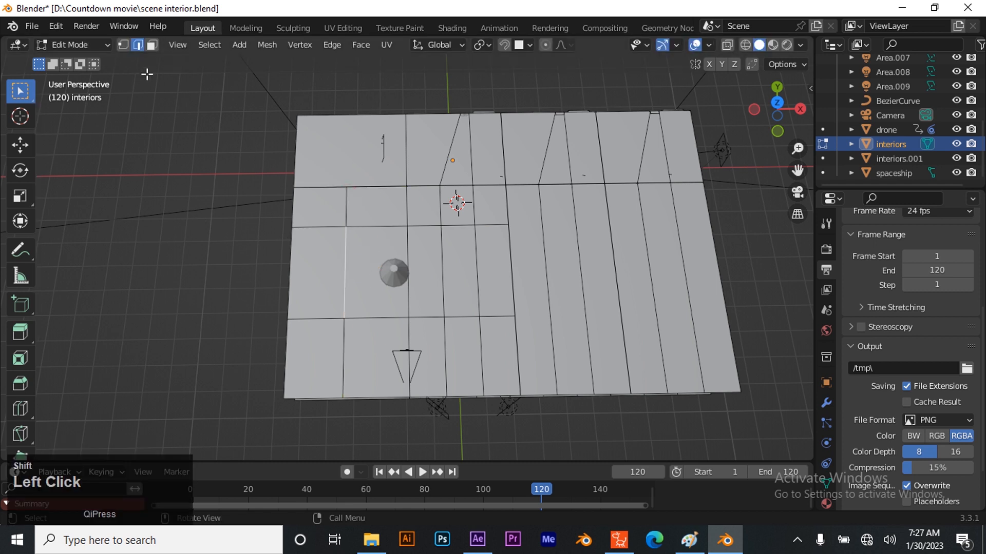
- Delete the two adjoining roof faces directly above the spaceship to cut an opening in the roof
left_click(152, 46)
left_click(373, 256)
left_click(429, 243, "shift")
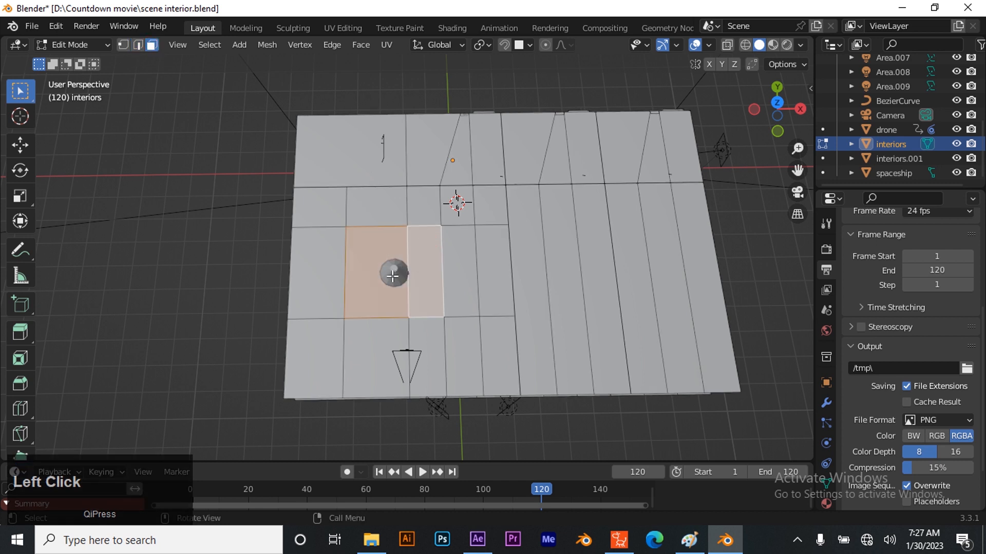
key("x")
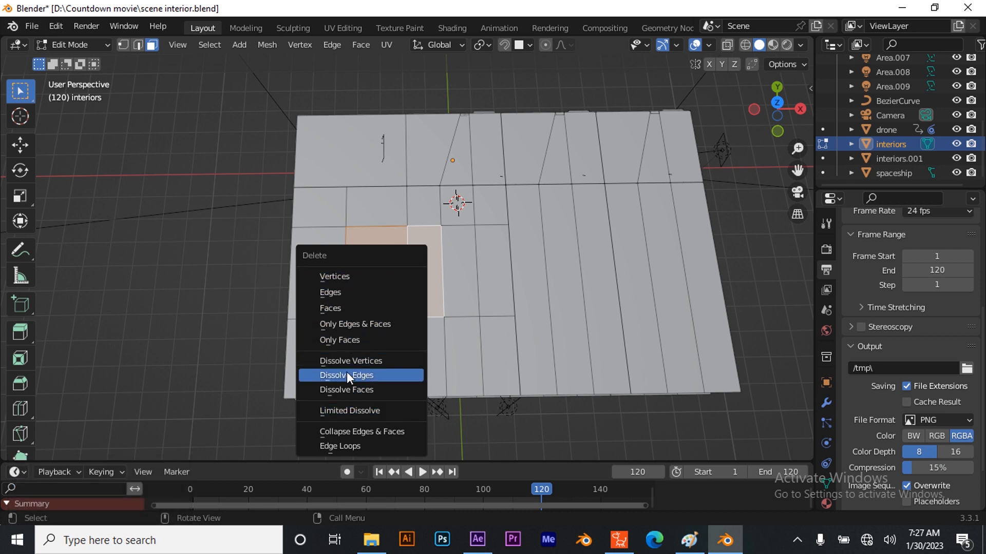
left_click(345, 309)
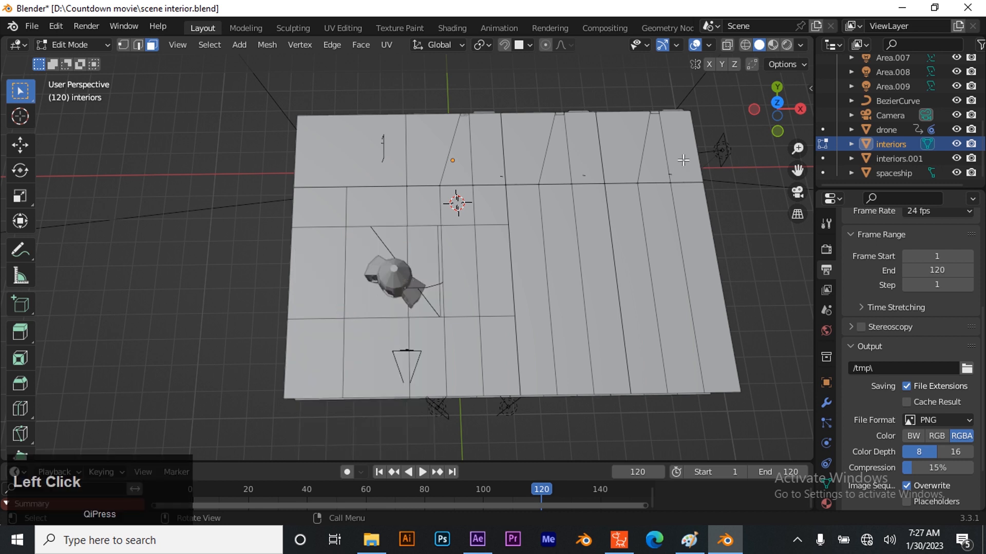
- In camera view, re-aim the camera upward so the spaceship's tip and the roof above it fill the frame
left_click_drag(774, 100, 775, 129)
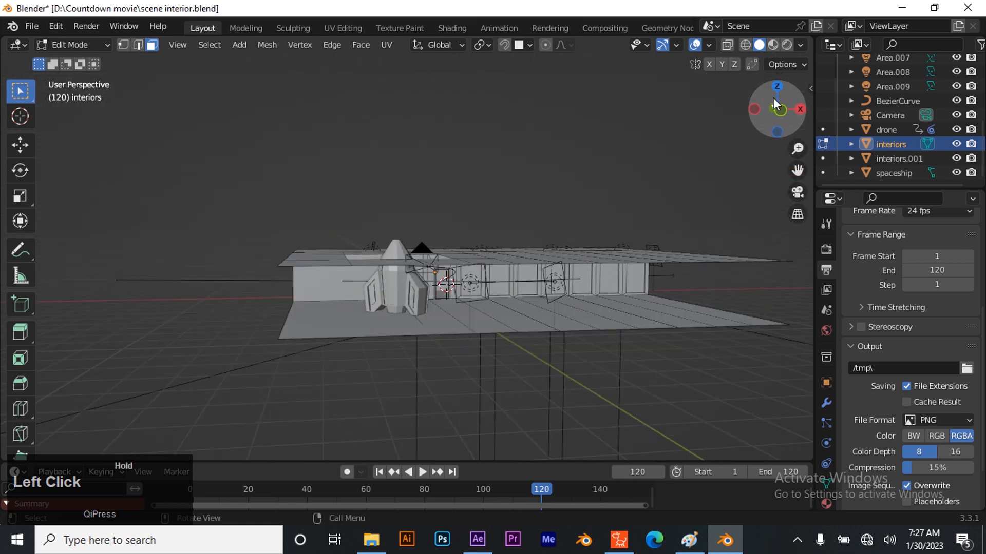
key("KP_0")
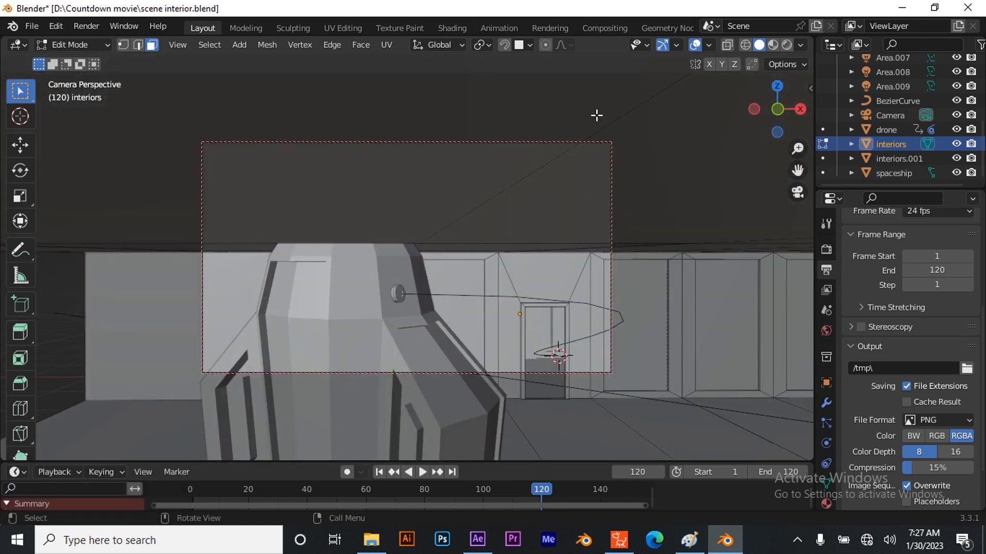
left_click_drag(779, 109, 756, 126)
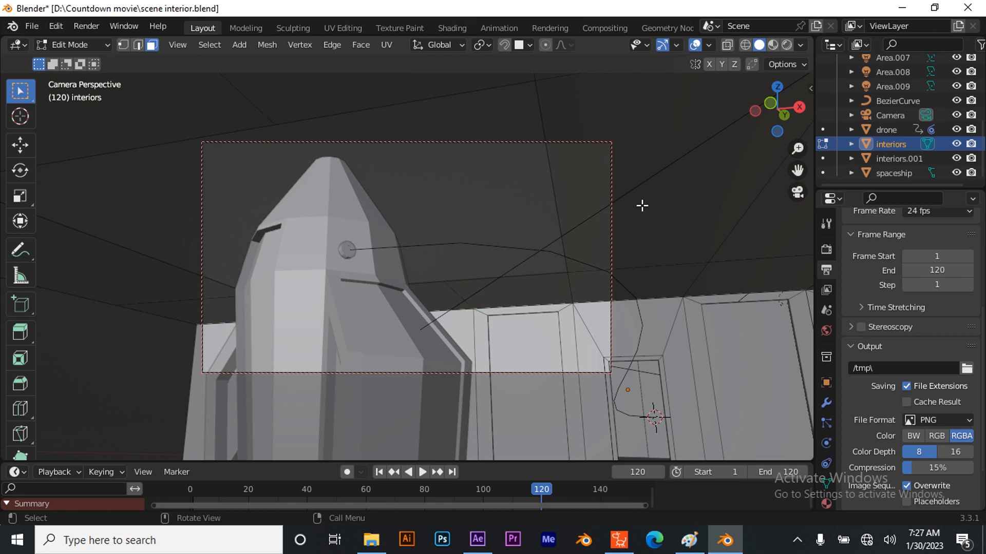
key("KP_0")
scroll(464, 236, "down", 4)
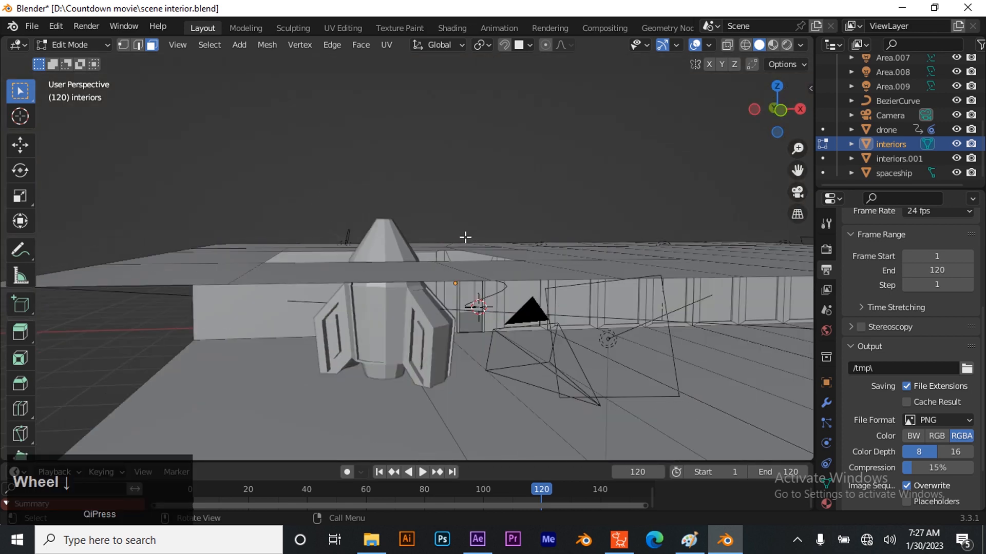
left_click_drag(787, 110, 771, 87)
key("KP_0")
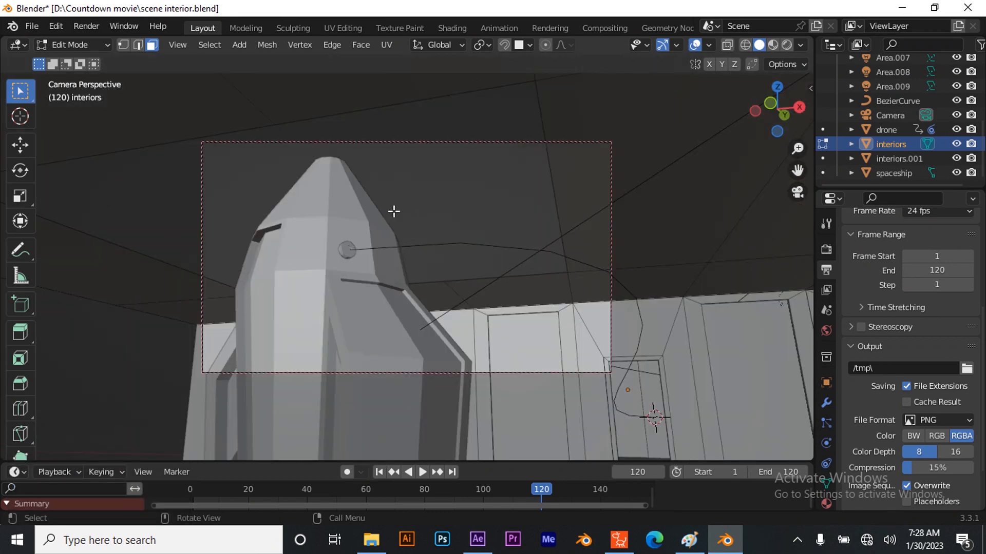
- Leave Edit Mode on interiors and add a cylinder mesh with 12 vertices
key("KP_0")
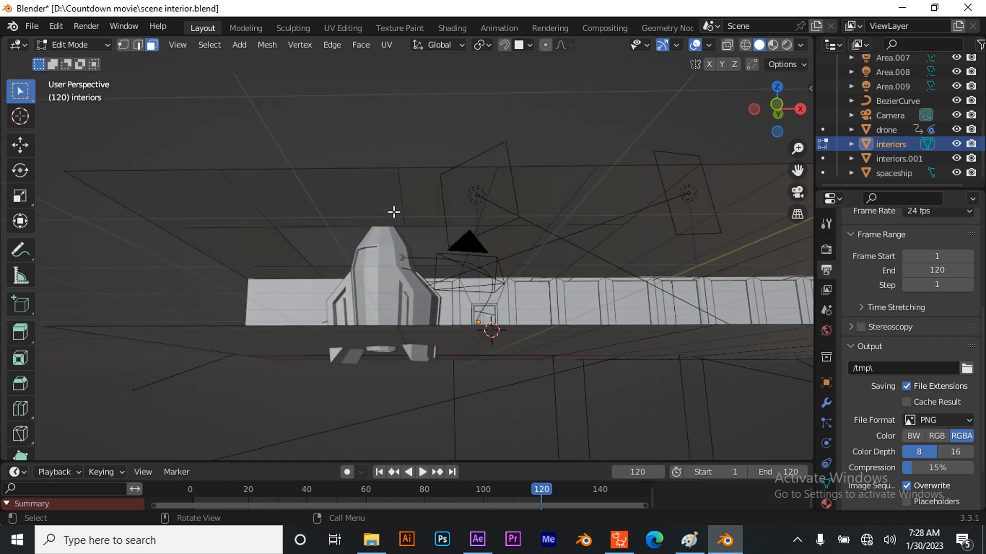
left_click_drag(777, 106, 777, 134)
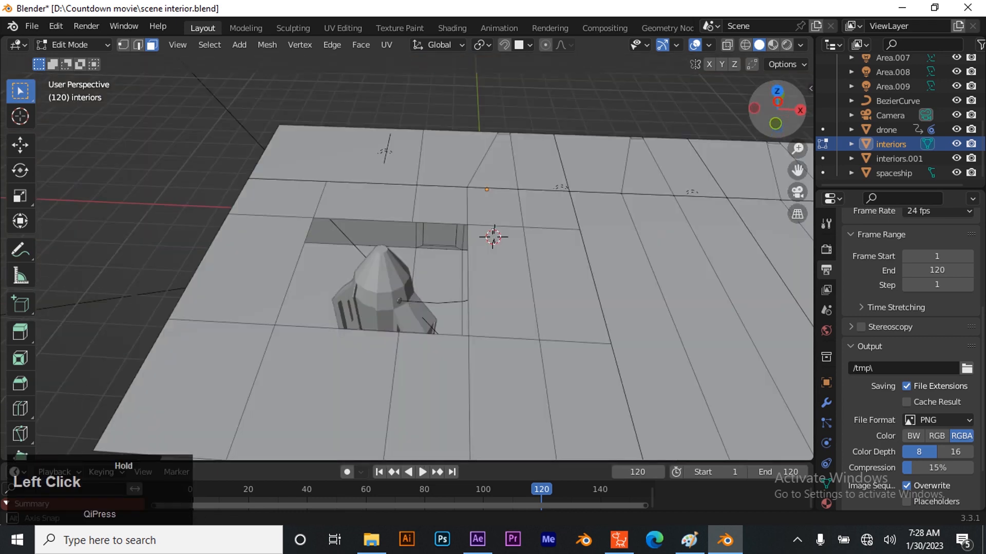
scroll(458, 226, "down", 3)
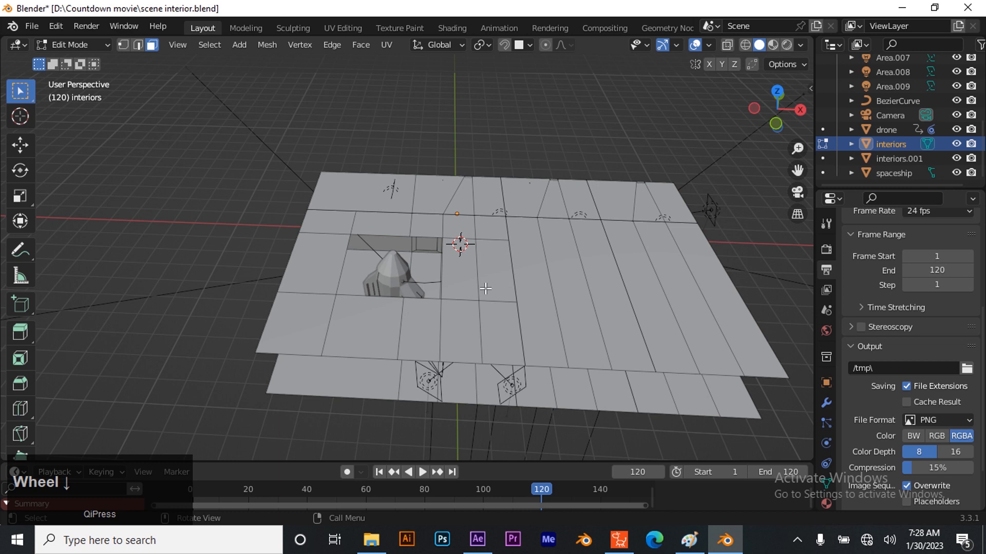
key("Tab")
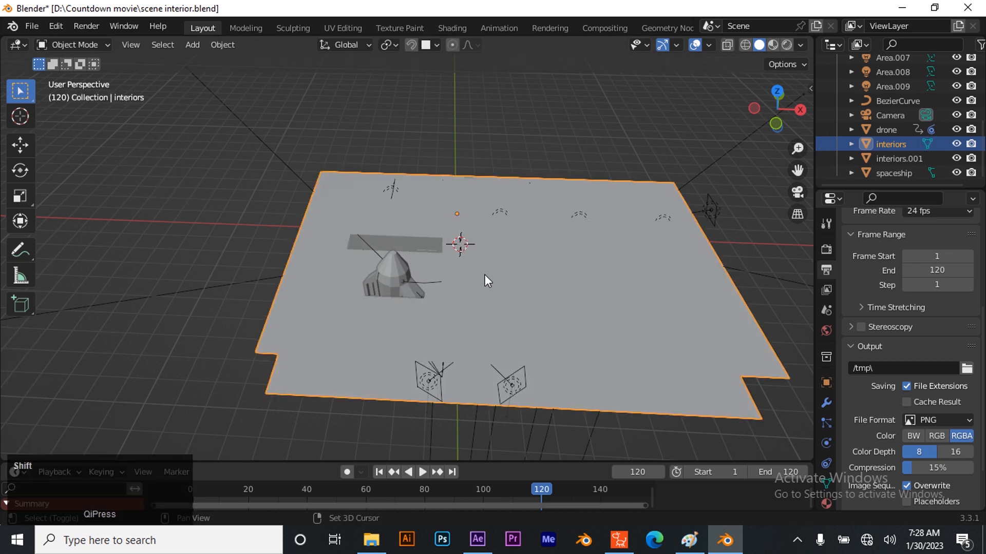
key("shift+a")
mouse_move(504, 236)
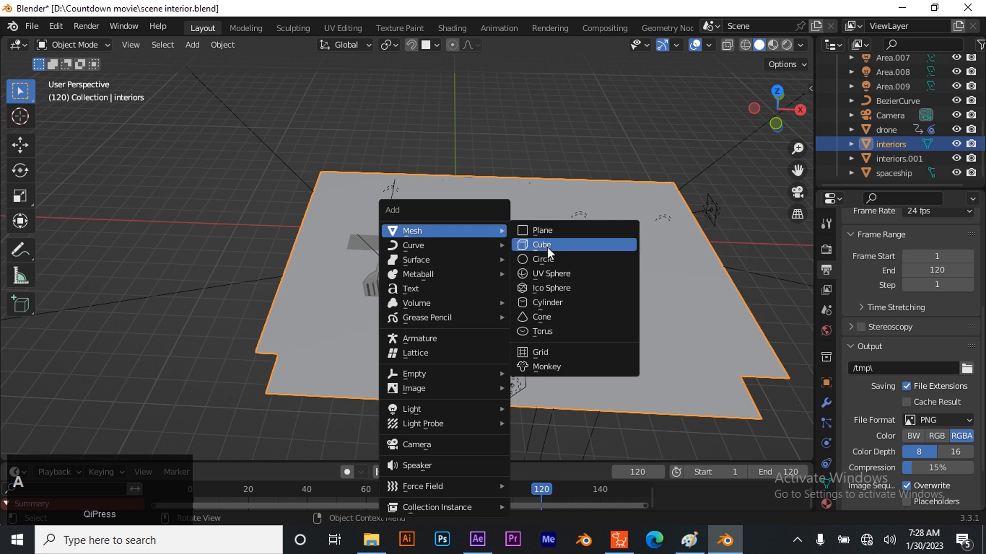
left_click(564, 302)
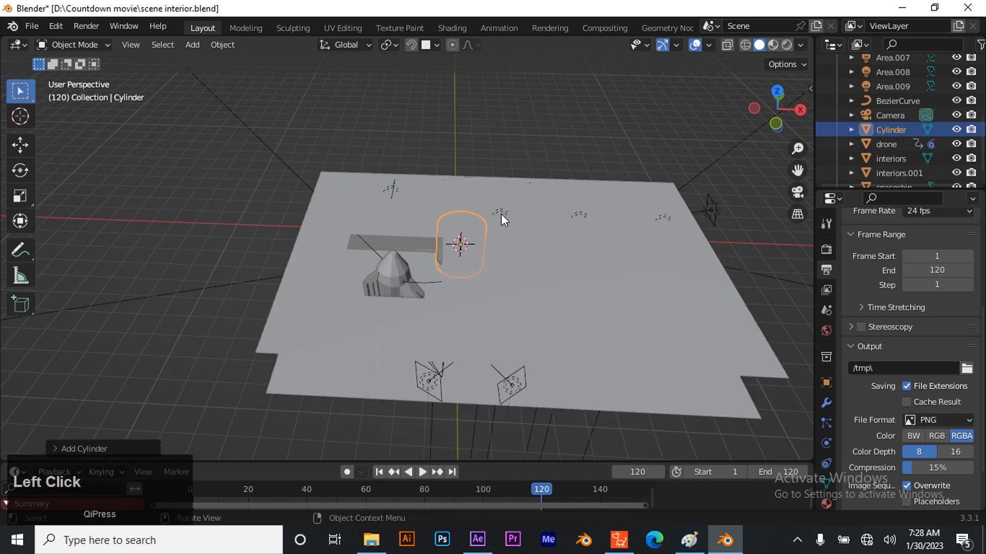
left_click(64, 446)
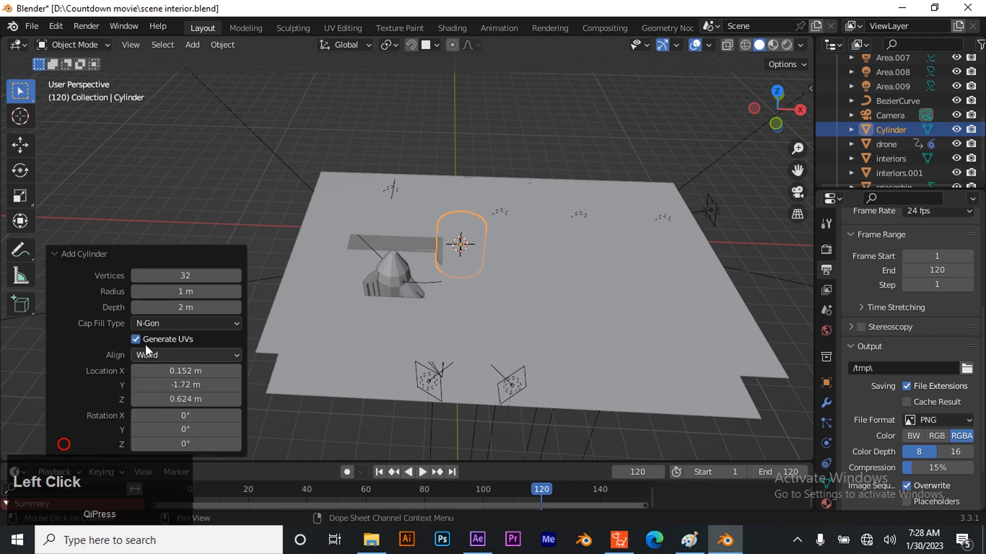
left_click(203, 277)
type("12")
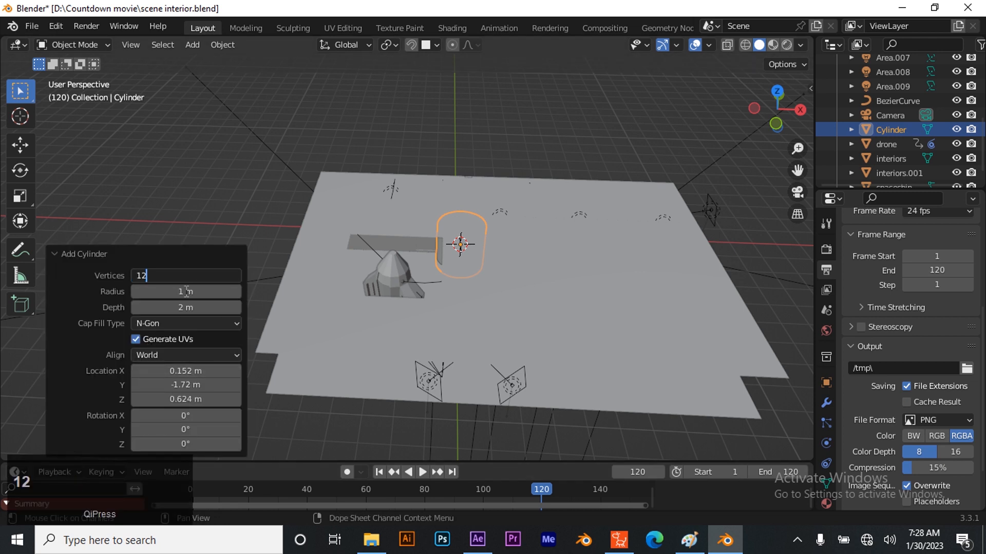
left_click(200, 247)
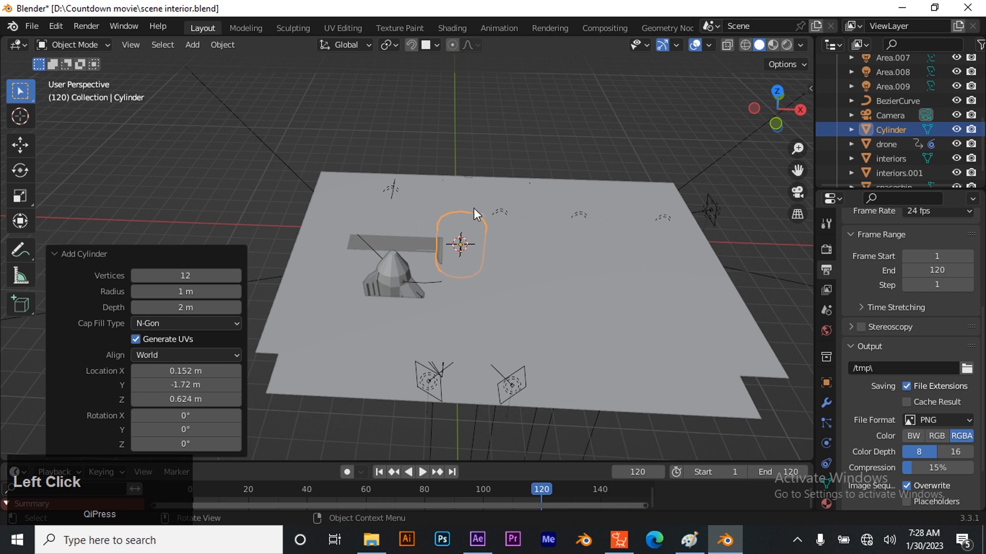
- Raise the cylinder about 3.9 m along Z so it sits above the roof
key("g")
key("z")
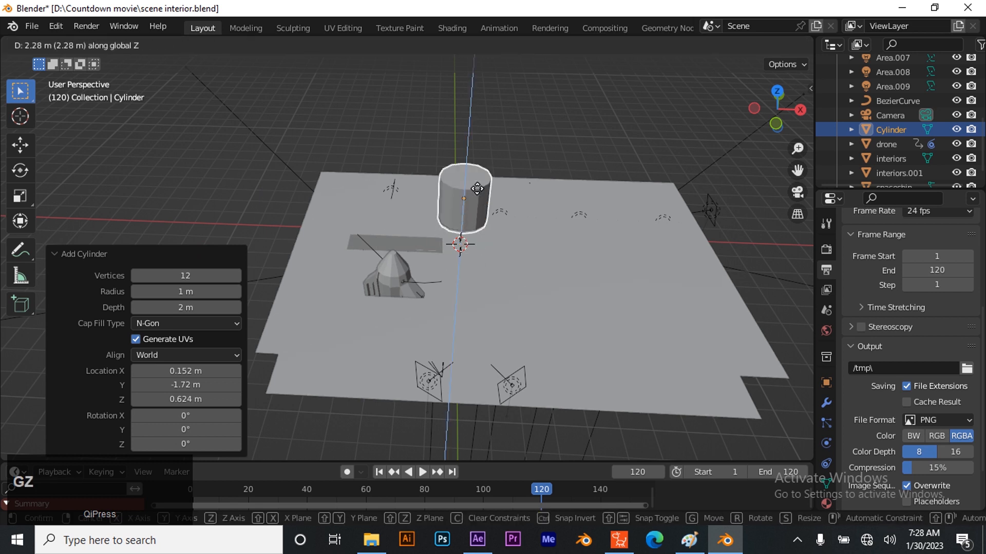
left_click(479, 173)
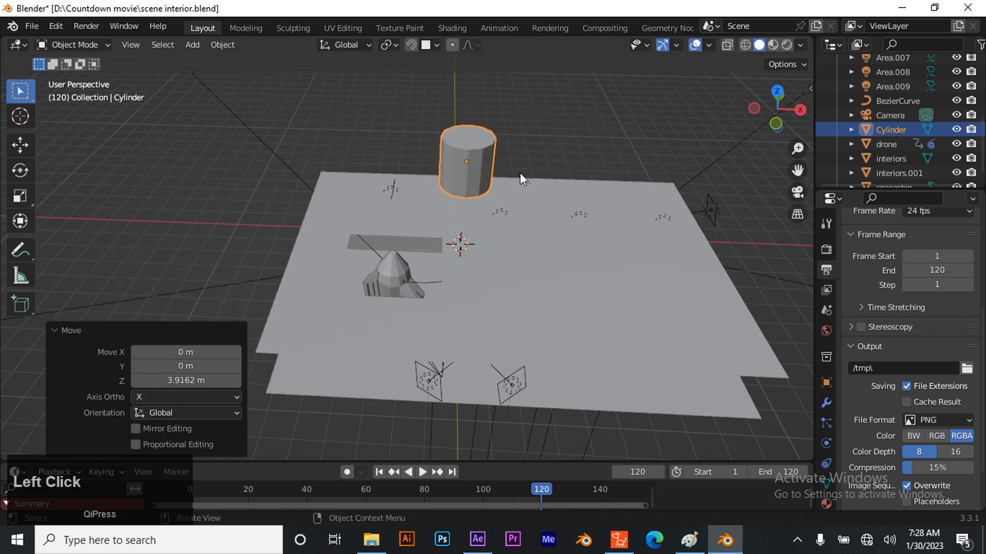
- Scale the cylinder up by about 4.93, and flatten it along Z by a factor of about 0.32
key("s")
left_click(615, 215)
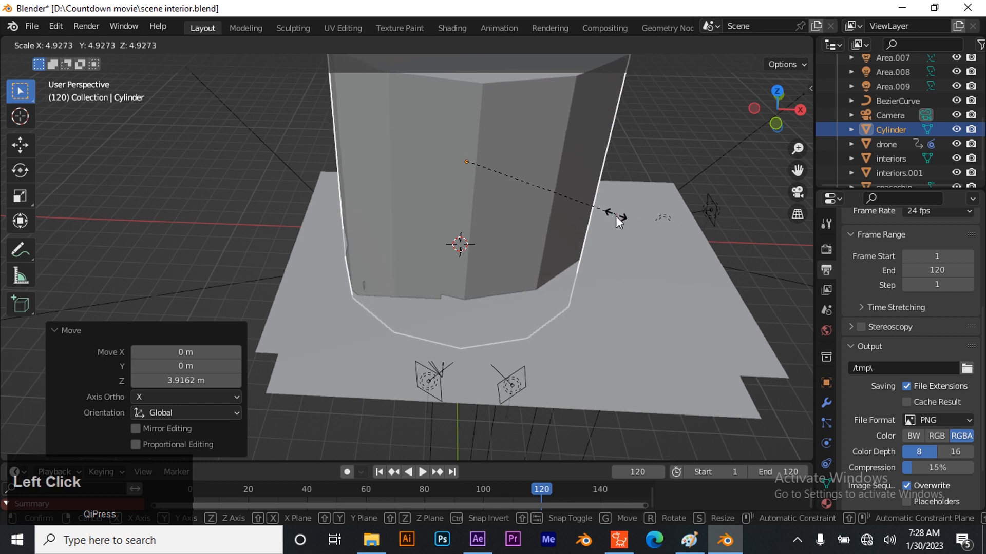
key("s")
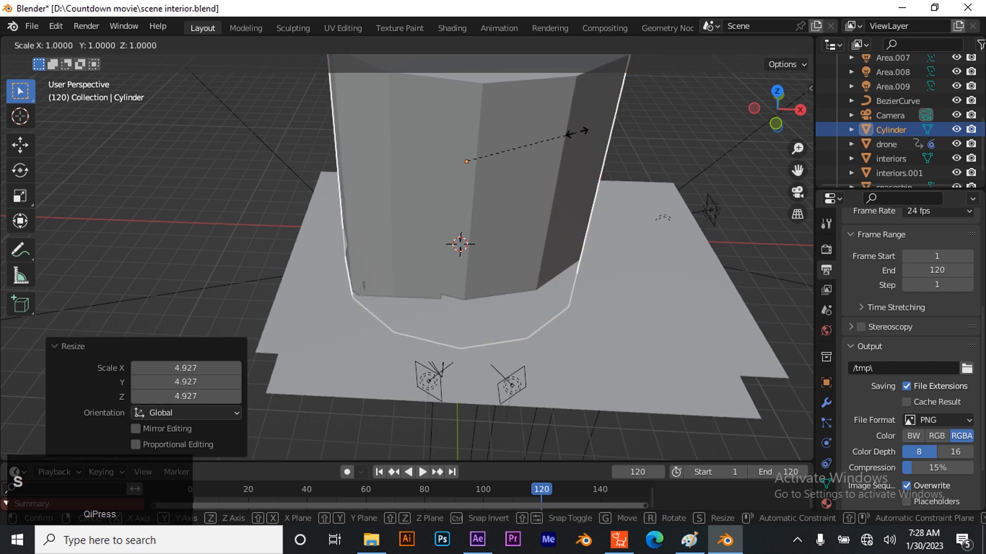
key("z")
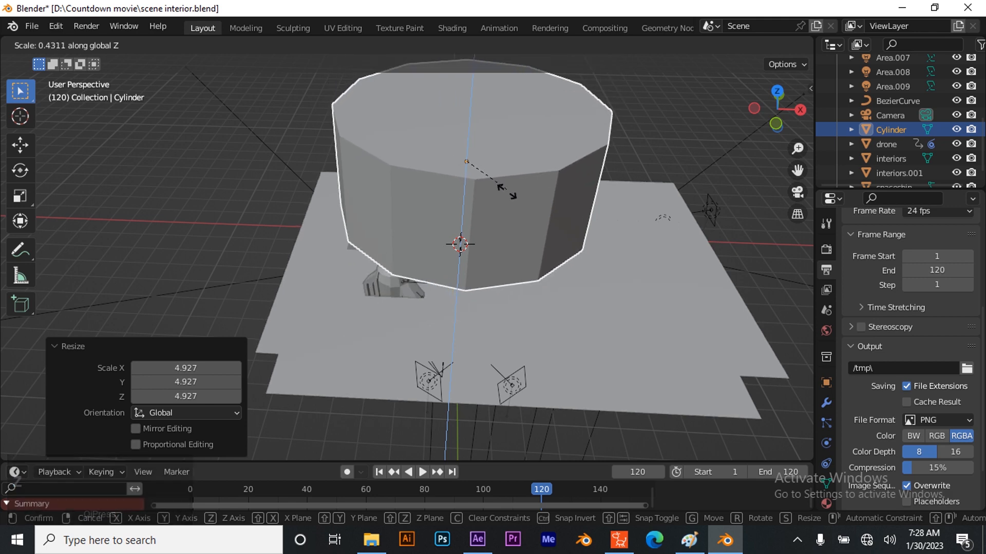
left_click(502, 162)
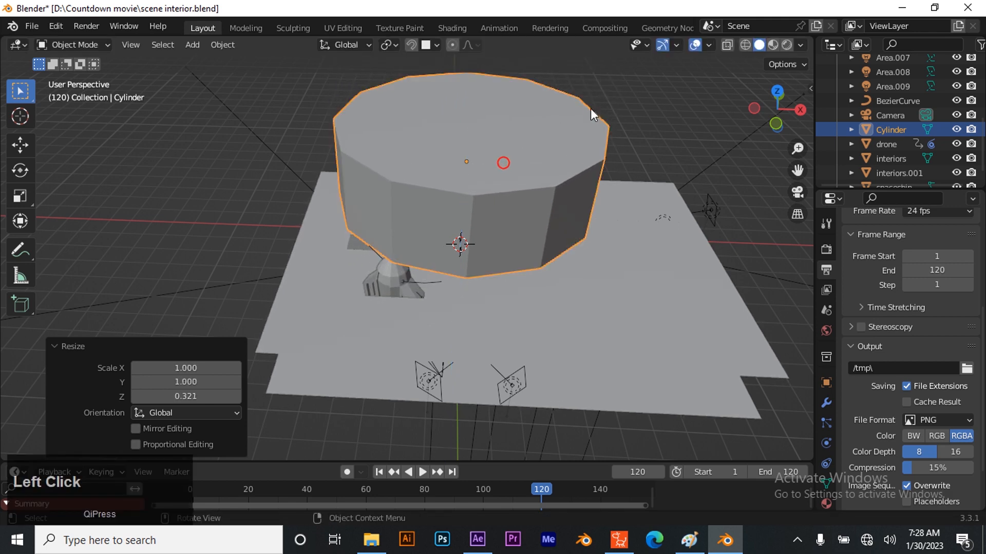
- Delete the cylinder's bottom face in Edit Mode and return to Object Mode
left_click_drag(775, 127, 777, 375)
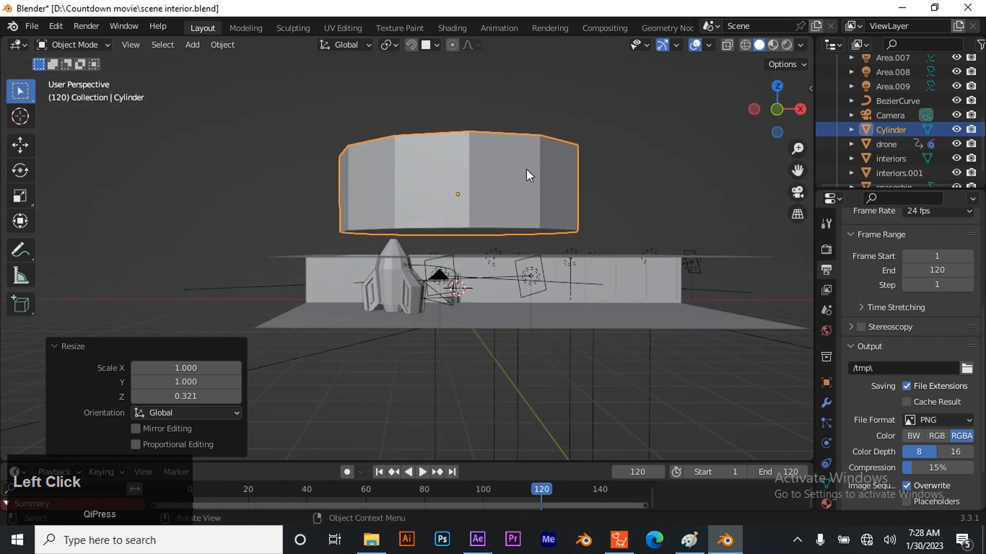
key("Tab")
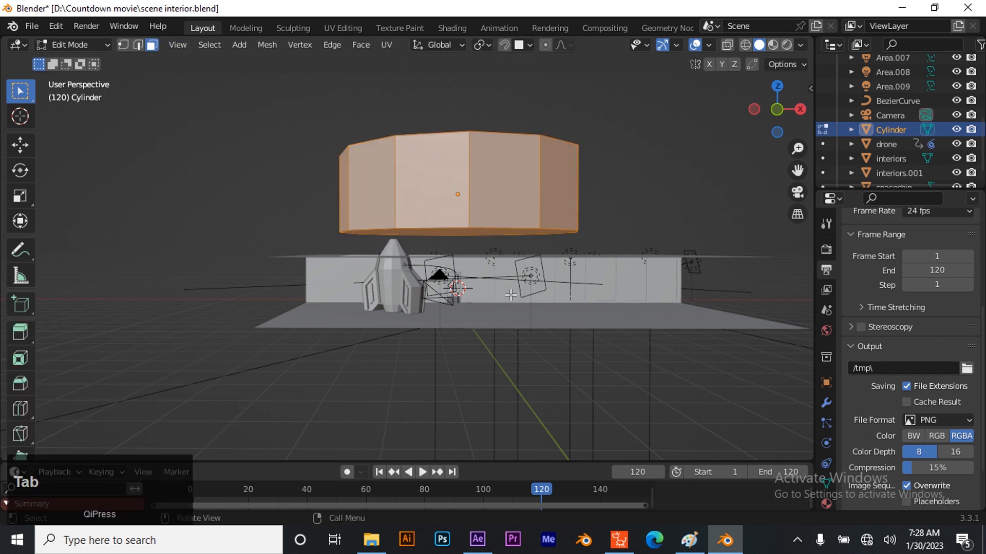
left_click(489, 232)
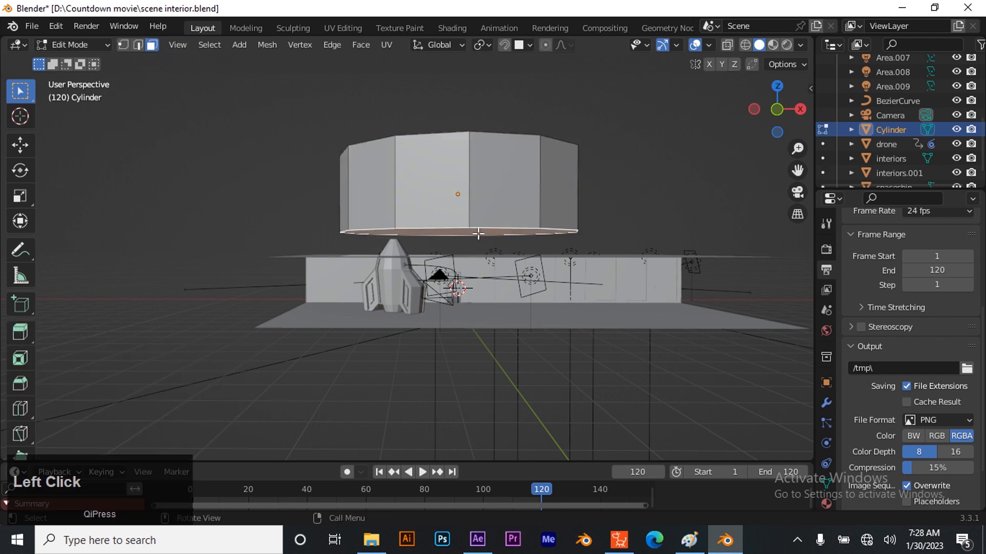
key("x")
left_click(444, 243)
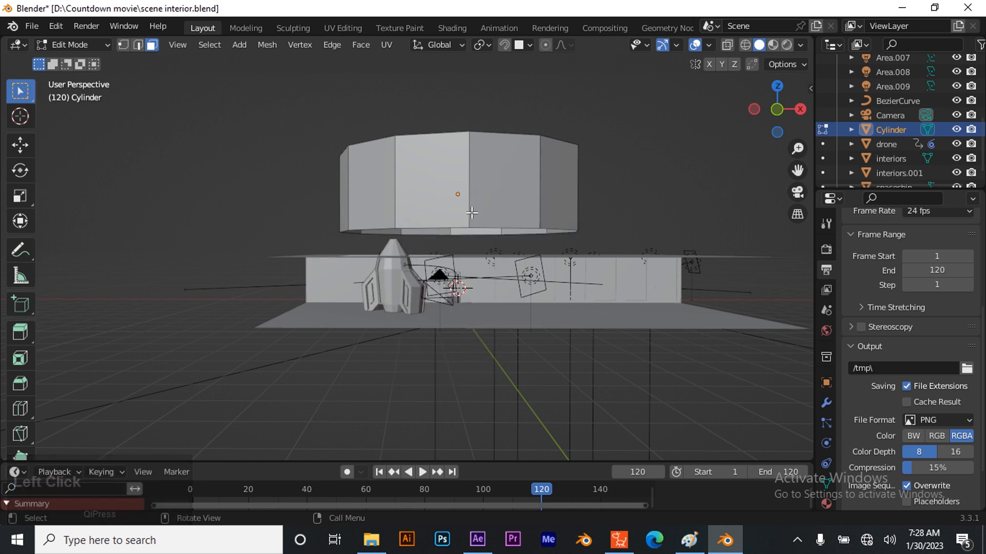
key("Tab")
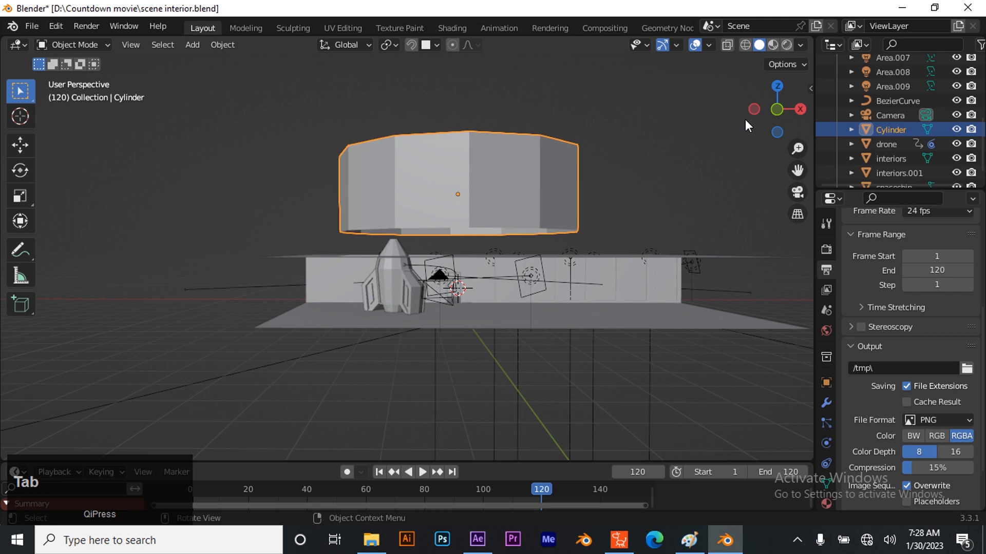
- Check that snapping targets Face Project, and lower the cylinder about 0.95 m along Z toward the roof with snapping
left_click_drag(779, 112, 617, 262)
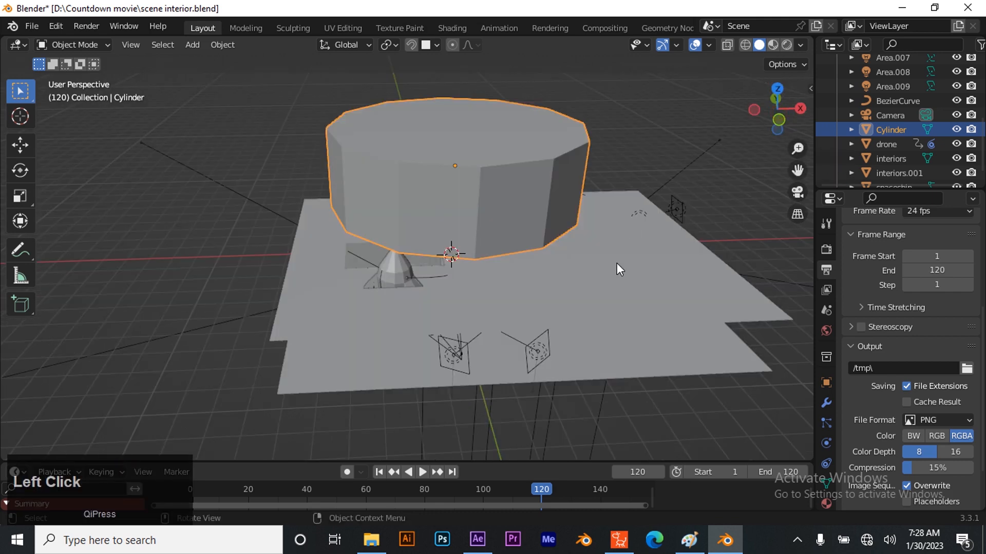
left_click(427, 44)
left_click(413, 47)
left_click(435, 44)
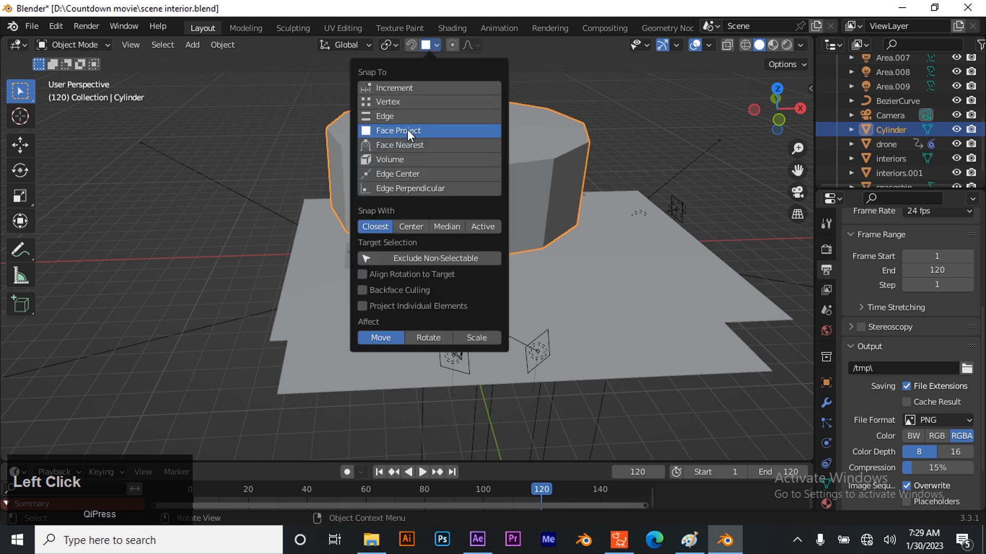
left_click(524, 211)
left_click(525, 211)
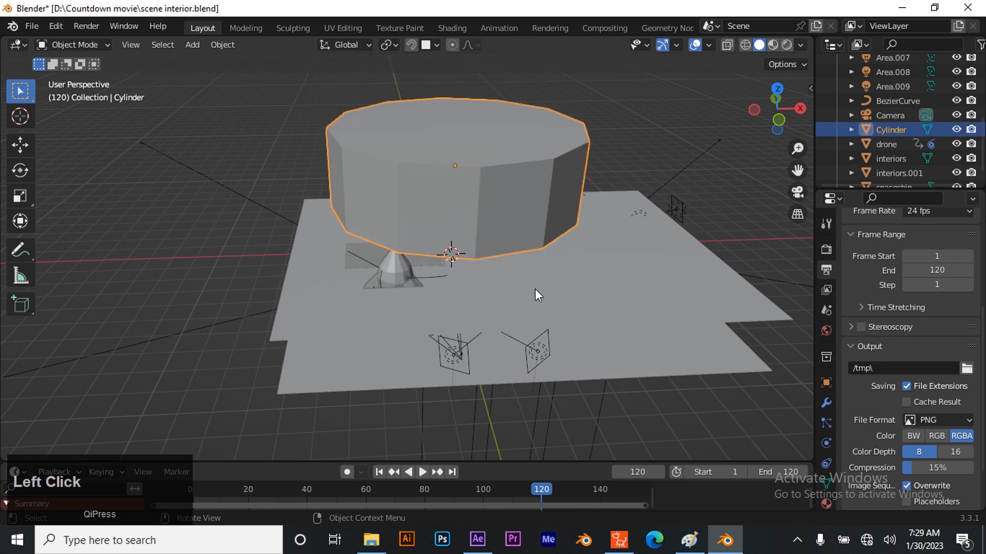
left_click(470, 181)
key("g")
key("z")
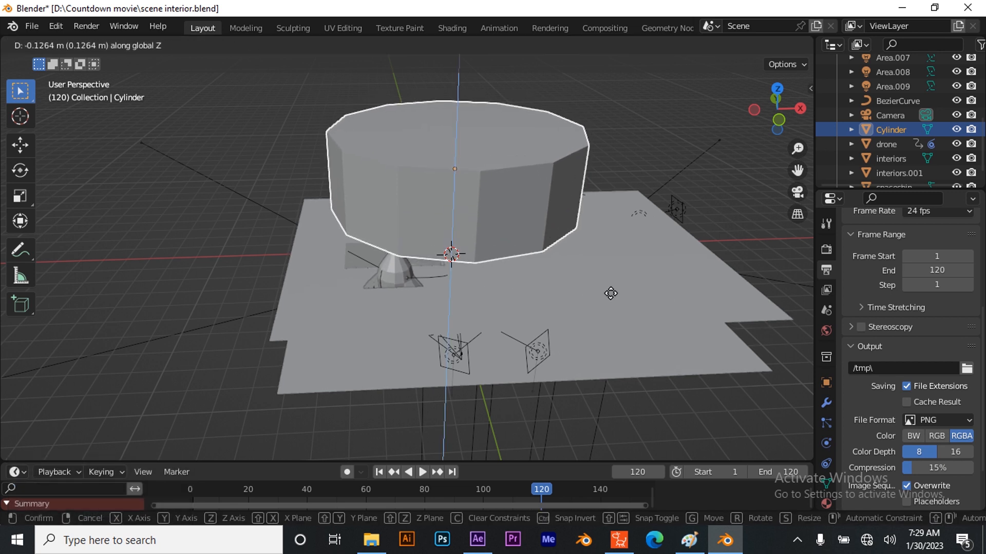
left_click(611, 294, "ctrl")
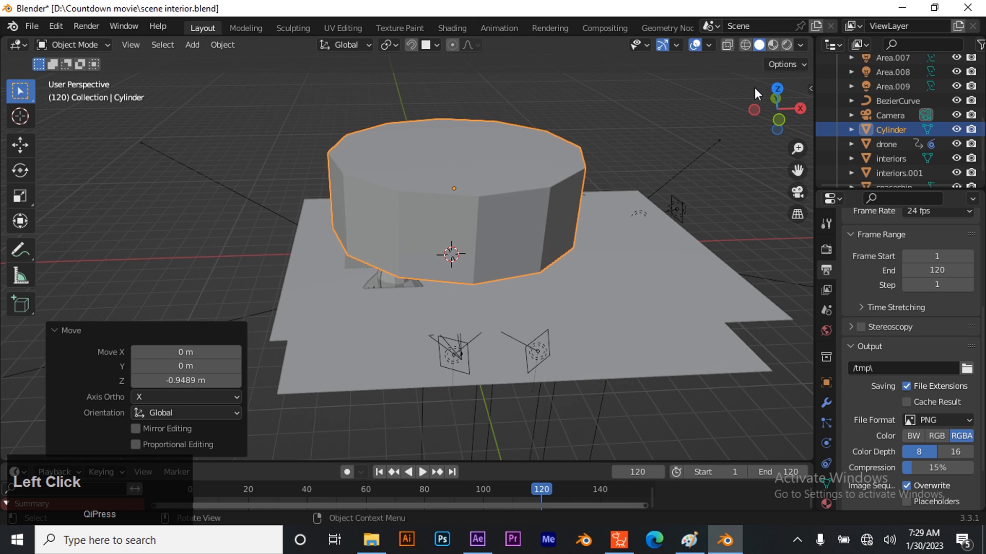
- Move the cylinder about -2.42 m along X and -3.56 m along Y, and check its placement through the camera
left_click_drag(778, 125, 435, 232)
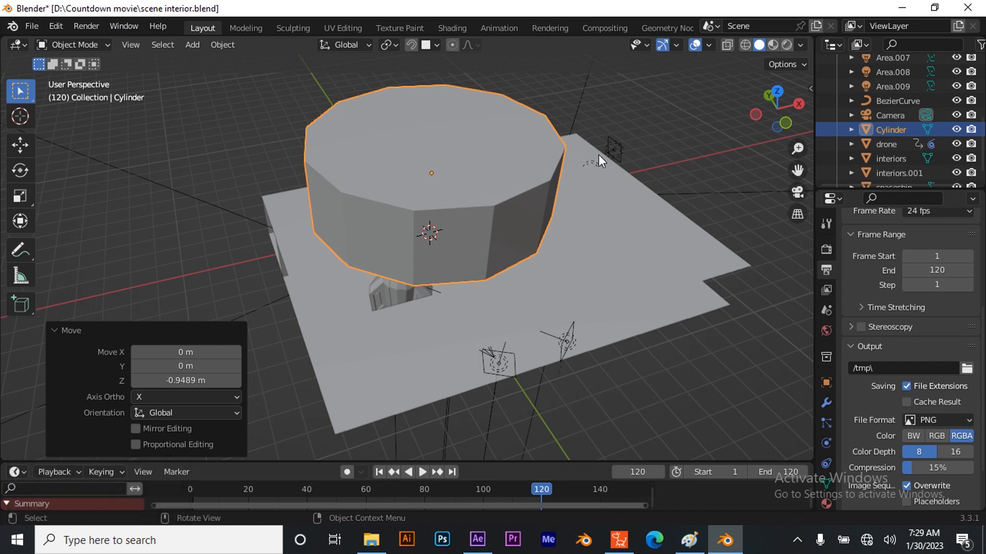
key("g")
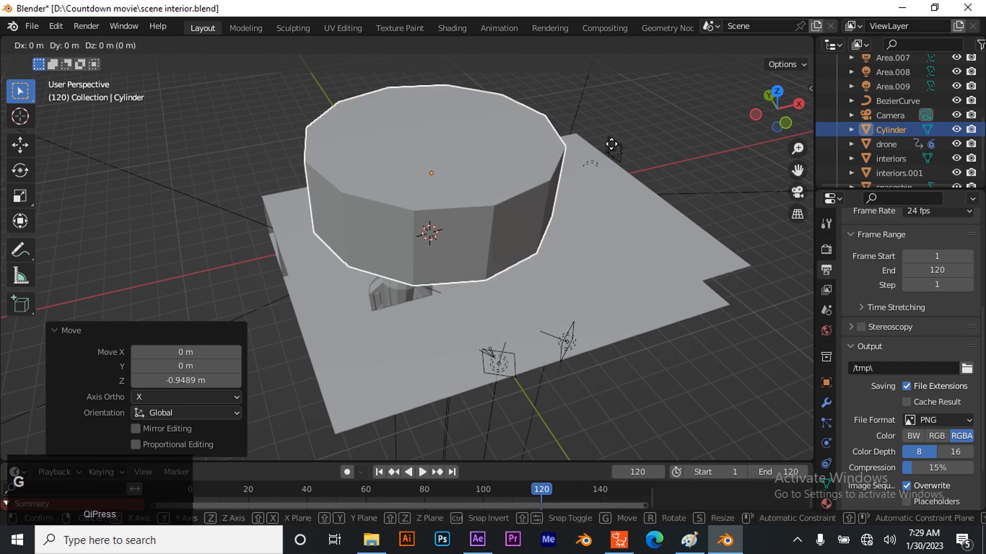
key("x")
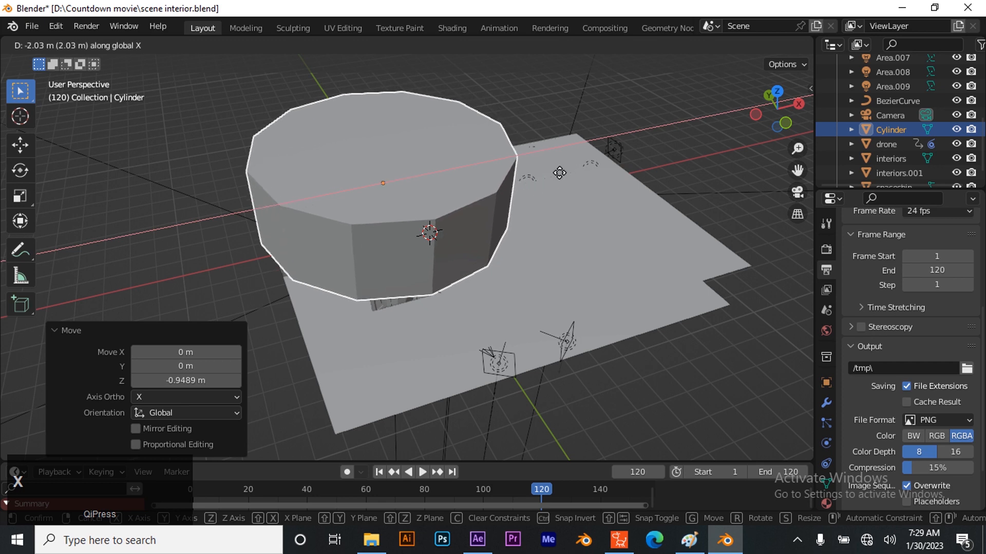
left_click(559, 177)
key("g")
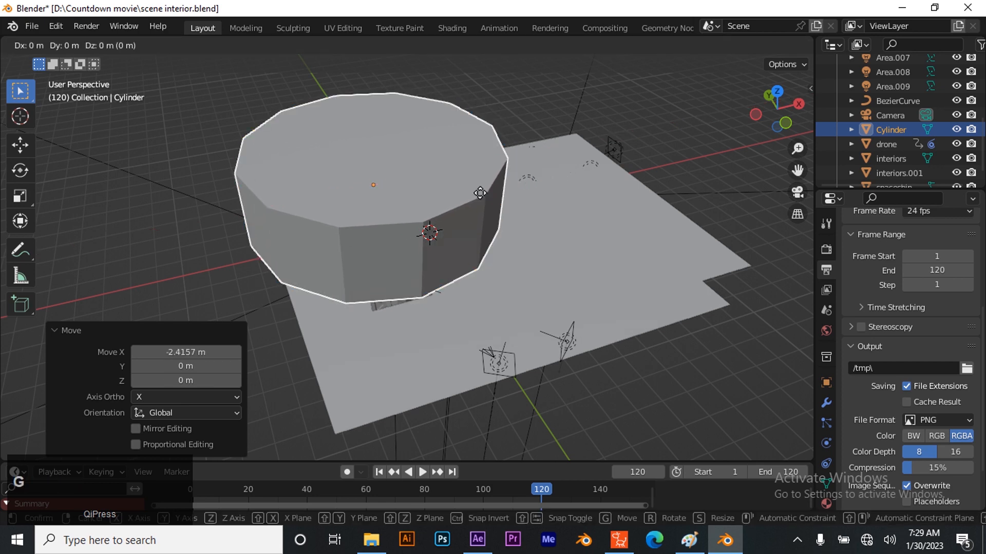
key("y")
left_click(494, 257)
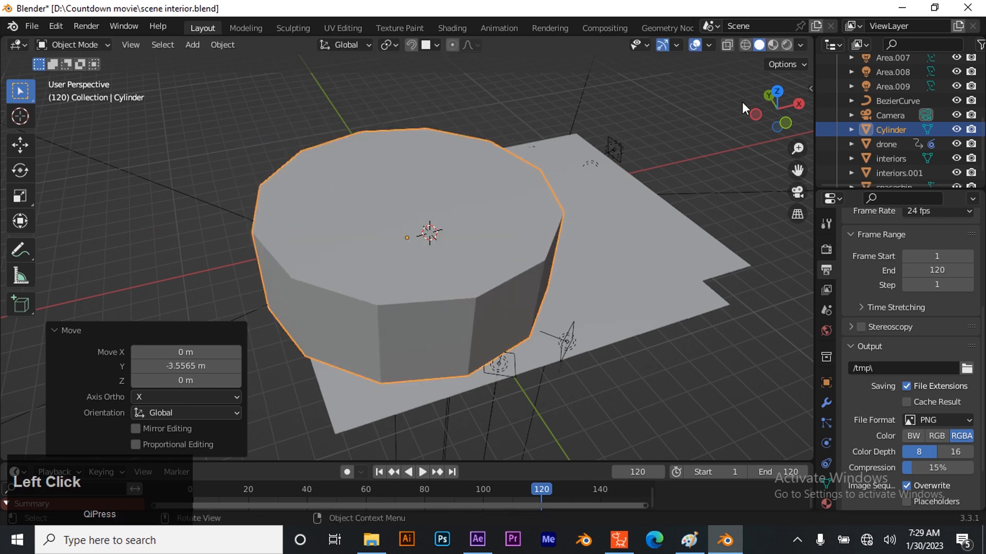
left_click_drag(781, 124, 541, 286)
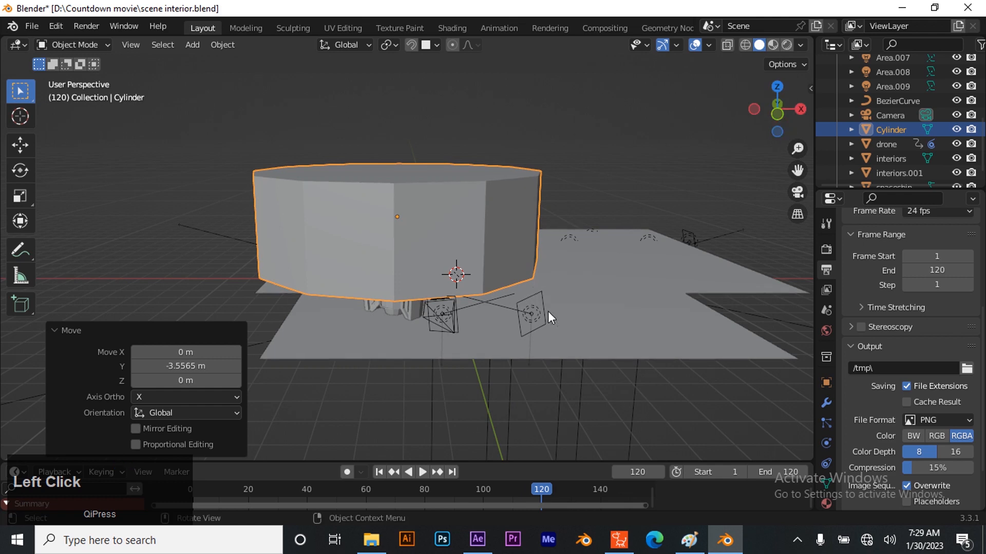
key("KP_0")
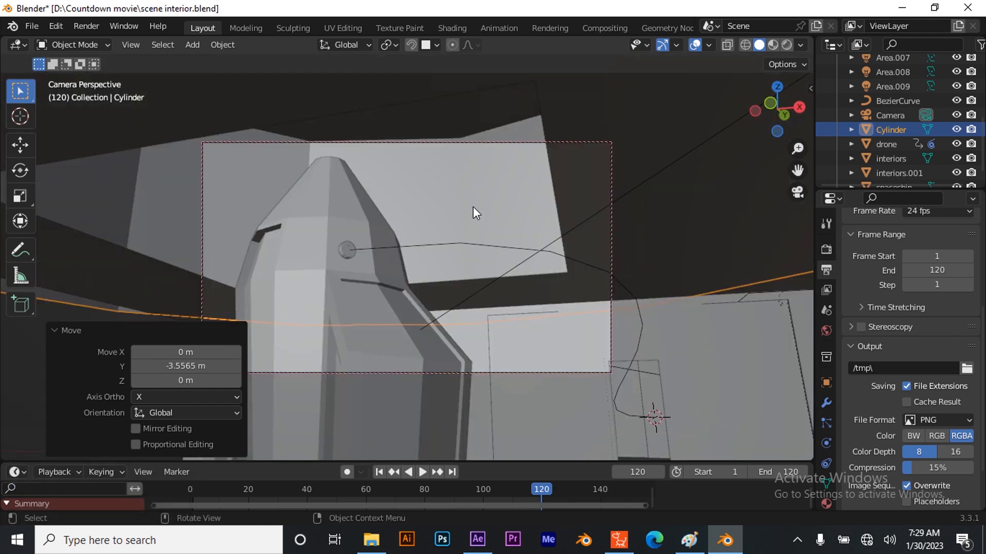
key("KP_0")
left_click(483, 198)
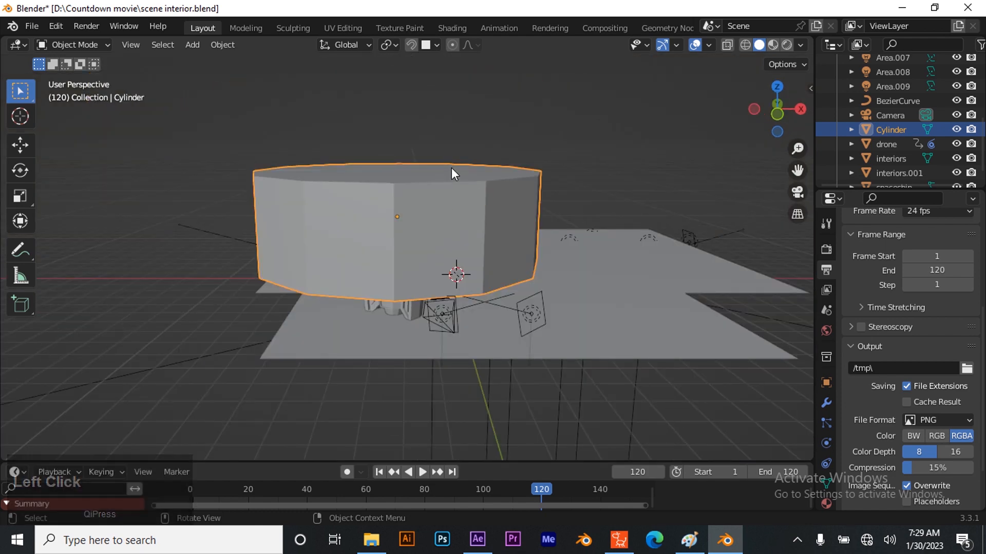
- Extrude the cylinder's top face upward about 0.75 m in Edit Mode, and check the result through the camera
left_click_drag(776, 117, 435, 226)
key("Tab")
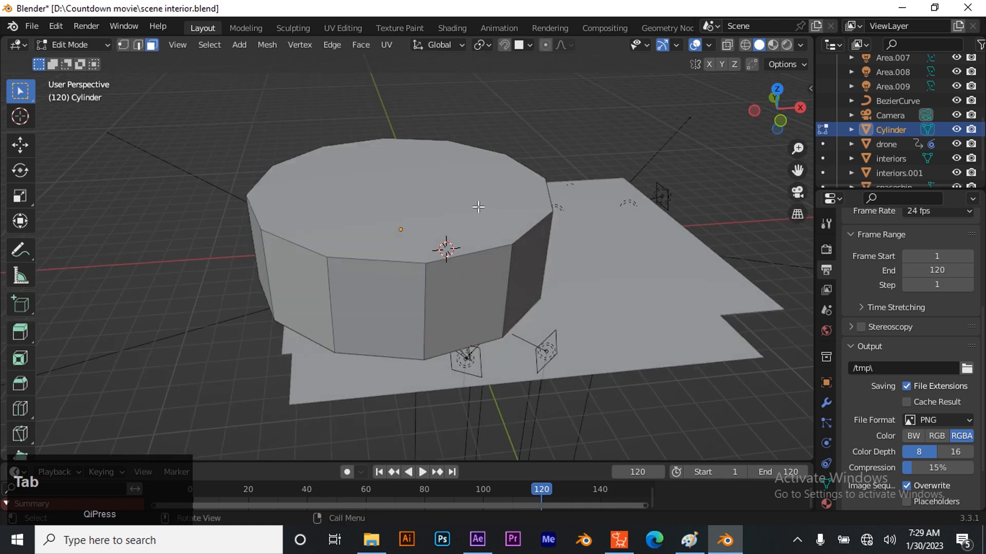
left_click(371, 209)
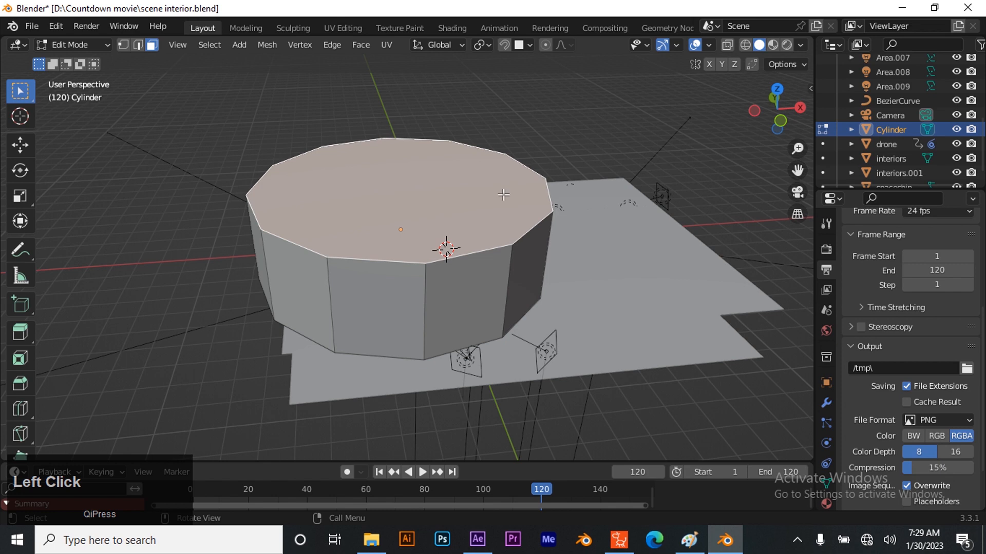
key("e")
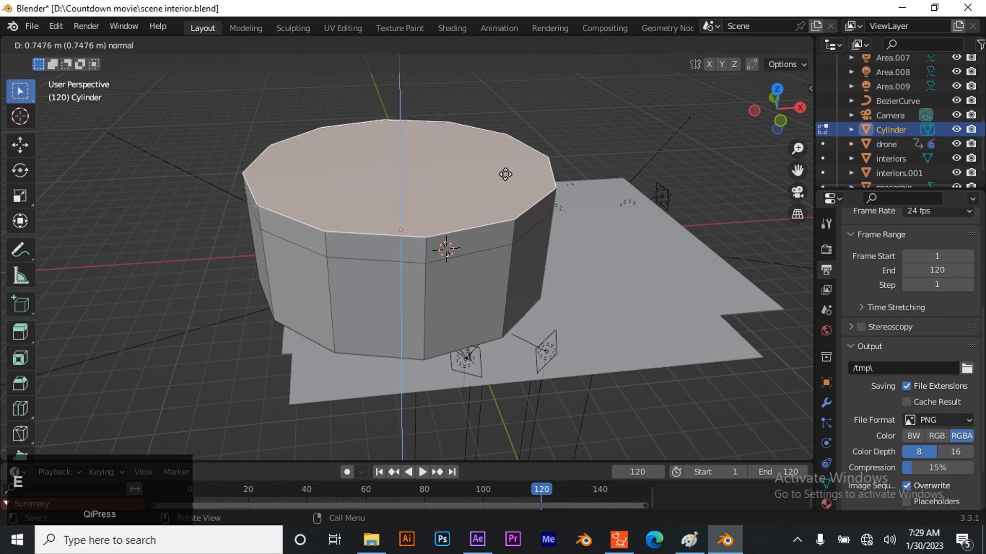
left_click(505, 174)
key("KP_0")
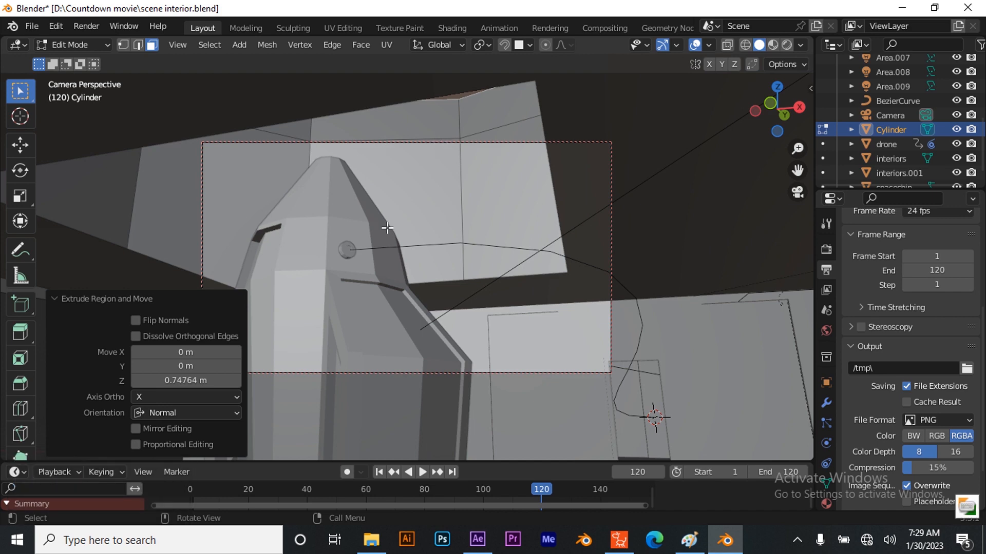
key("KP_0")
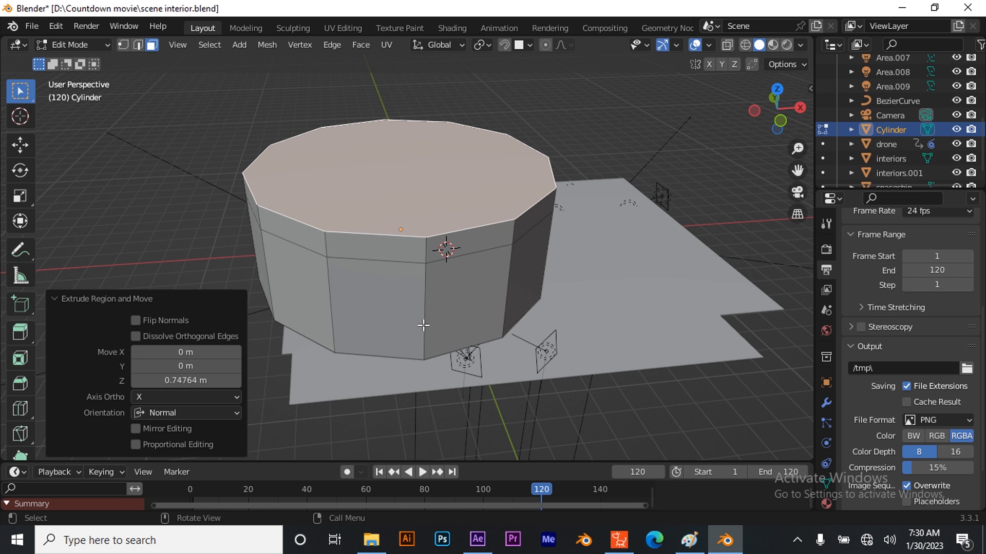
- Add two horizontal loop cuts around the lower band of the cylinder's side, with a slide factor of about -0.022
key("ctrl+r")
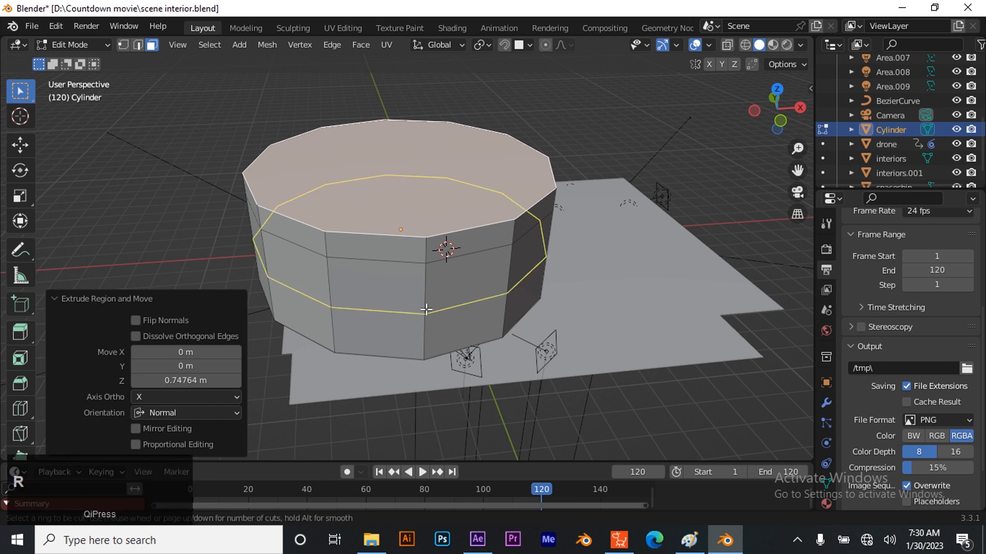
scroll(428, 308, "up", 1)
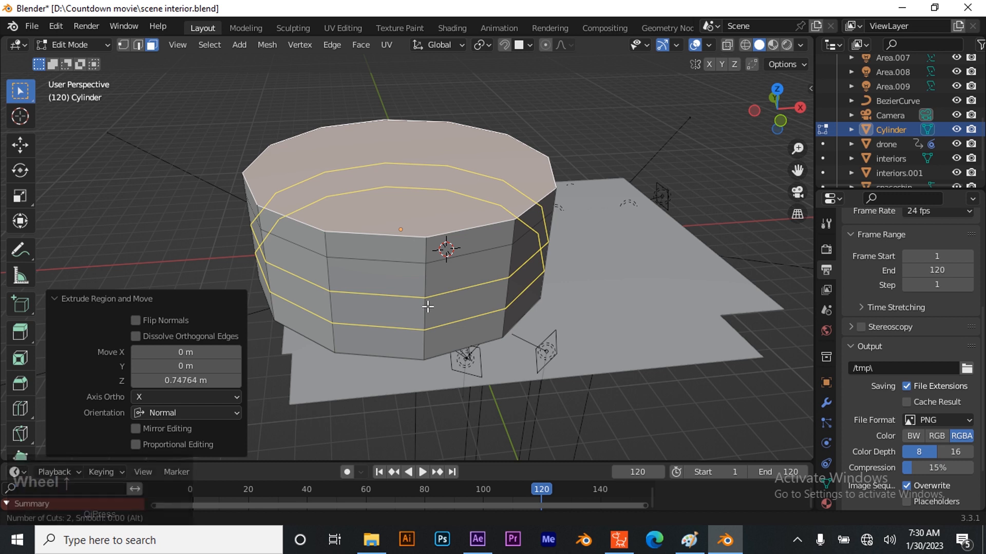
left_click(428, 306)
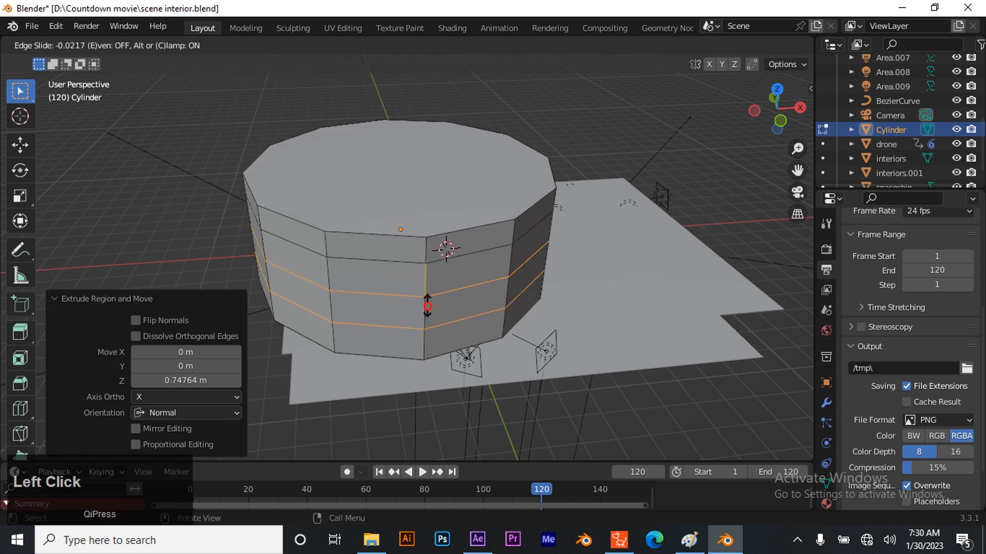
left_click(427, 305)
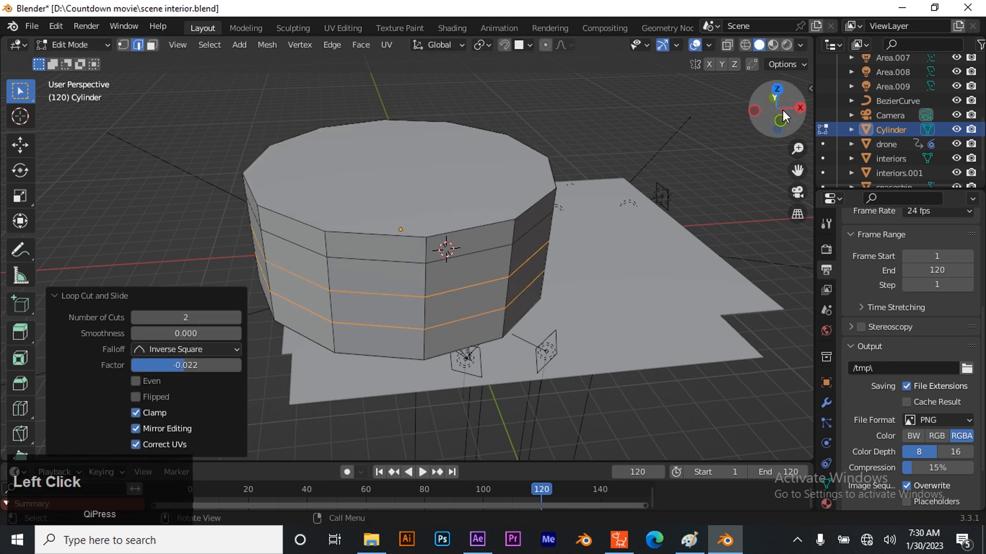
- Select all of the cylinder's side faces in face select mode, leaving the top face out of the selection
mouse_move(785, 119)
left_mouse_down()
mouse_move(785, 83)
mouse_move(786, 118)
mouse_move(785, 109)
left_mouse_up()
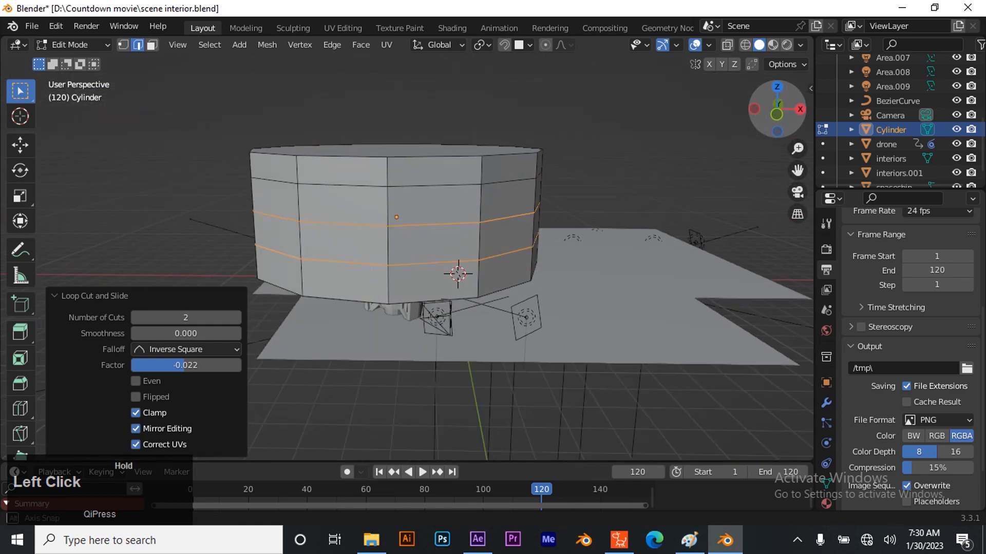
left_click(464, 207)
left_click(152, 45)
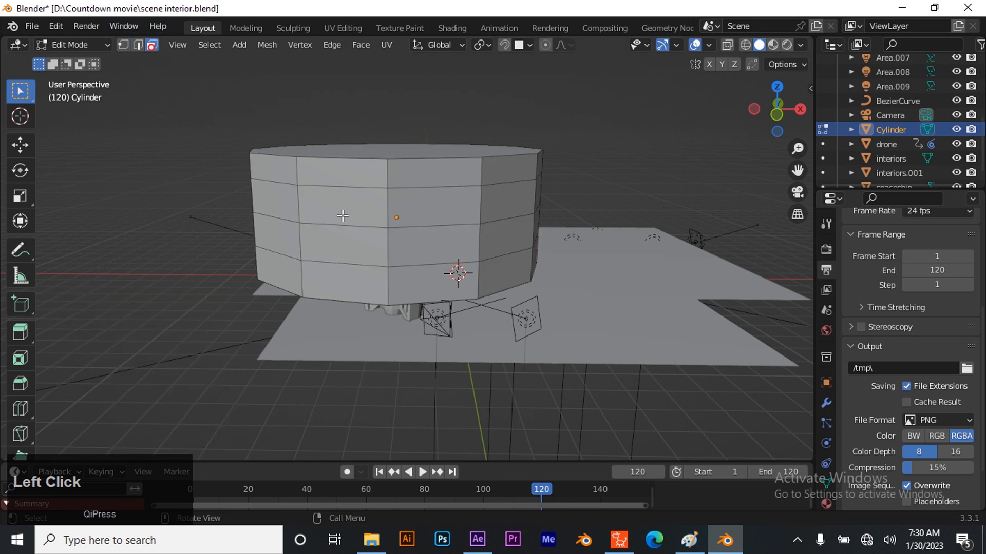
left_click(344, 216)
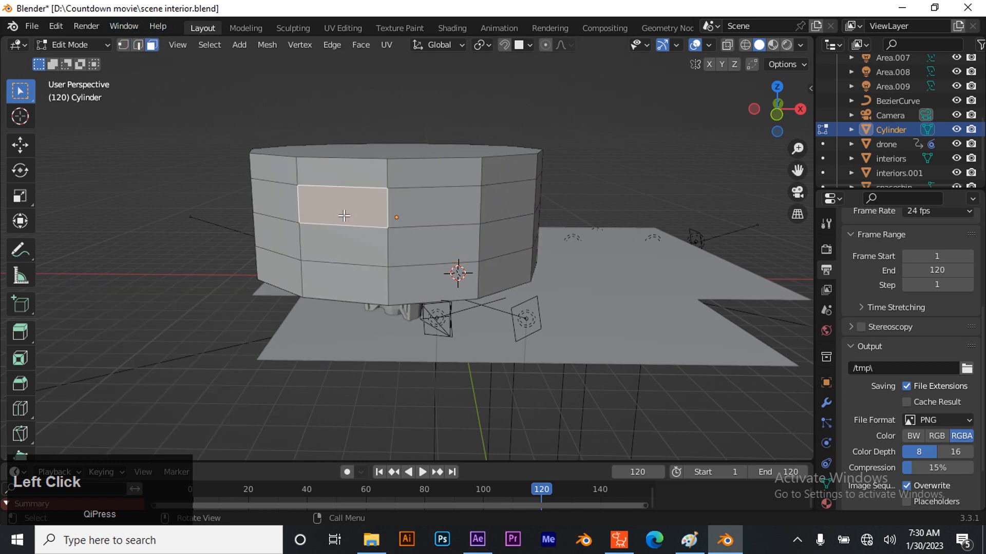
key("ctrl+l")
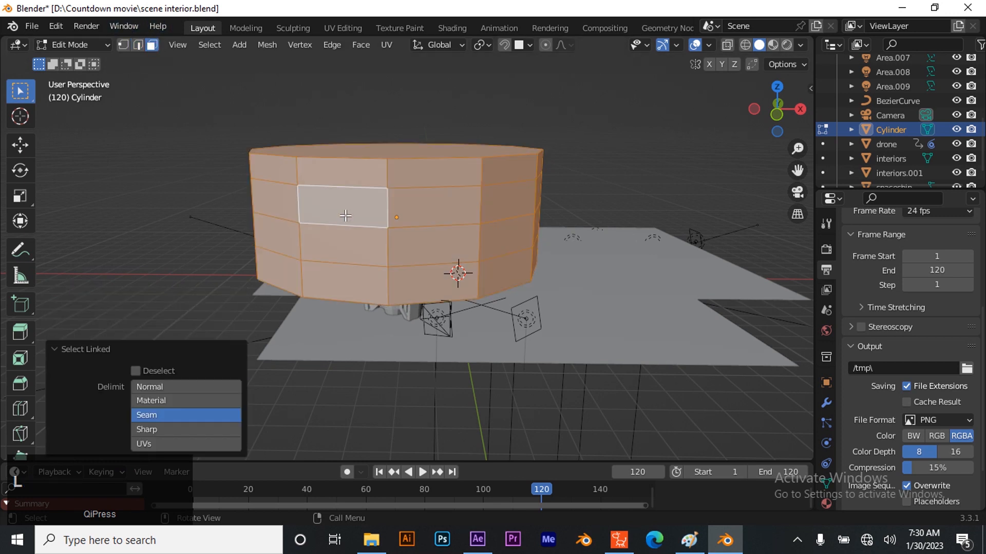
left_click(435, 151, "shift")
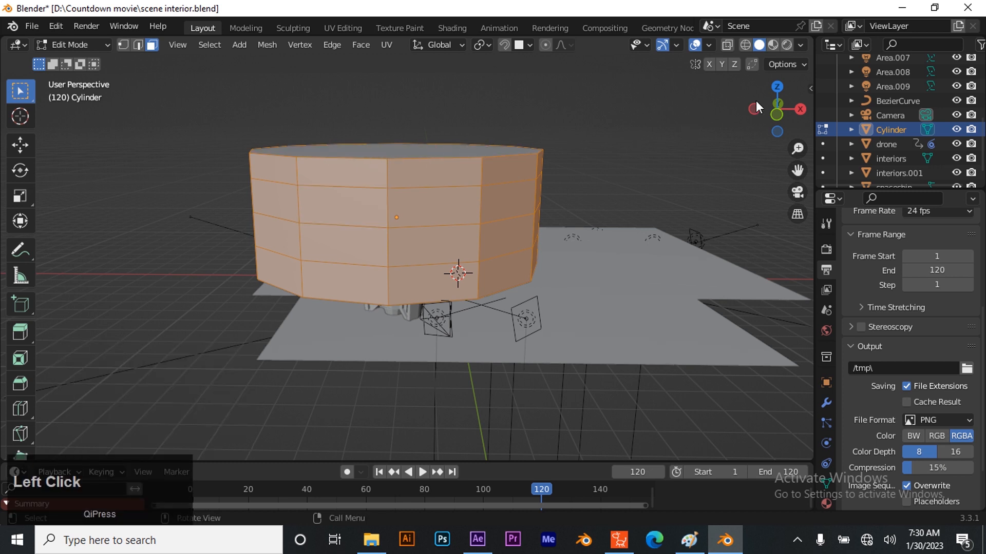
- Inset the selected side faces individually with a thickness of about 0.063 m
left_click_drag(766, 117, 456, 221)
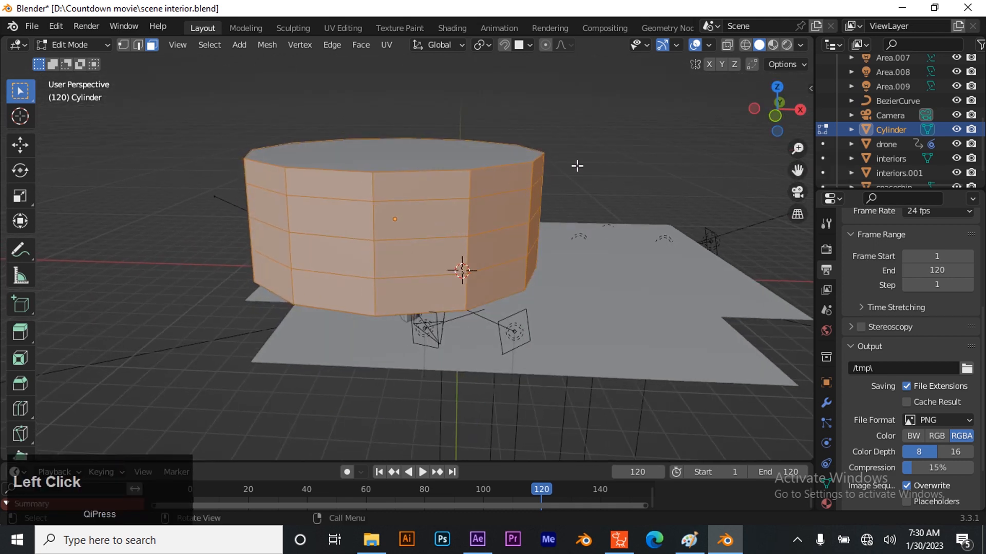
key("i")
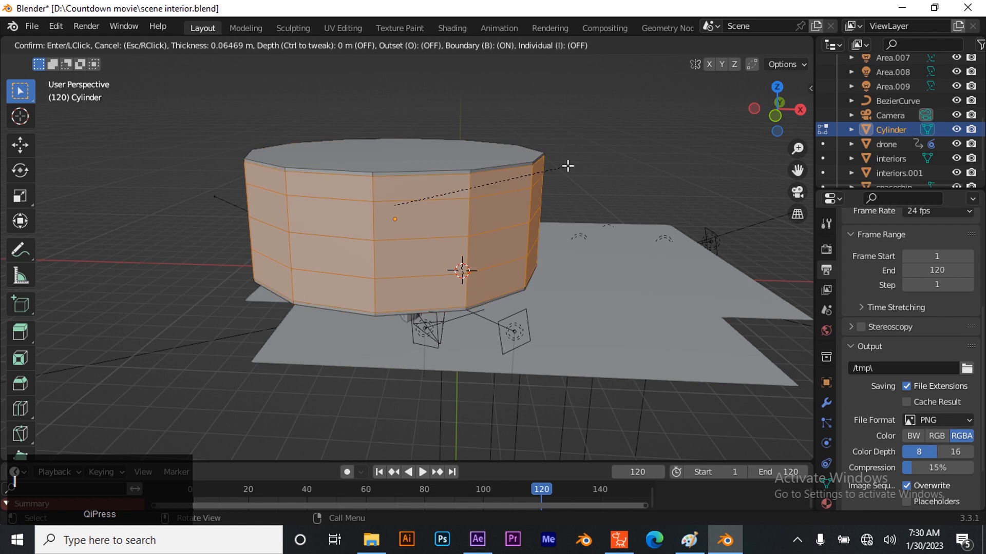
key("i")
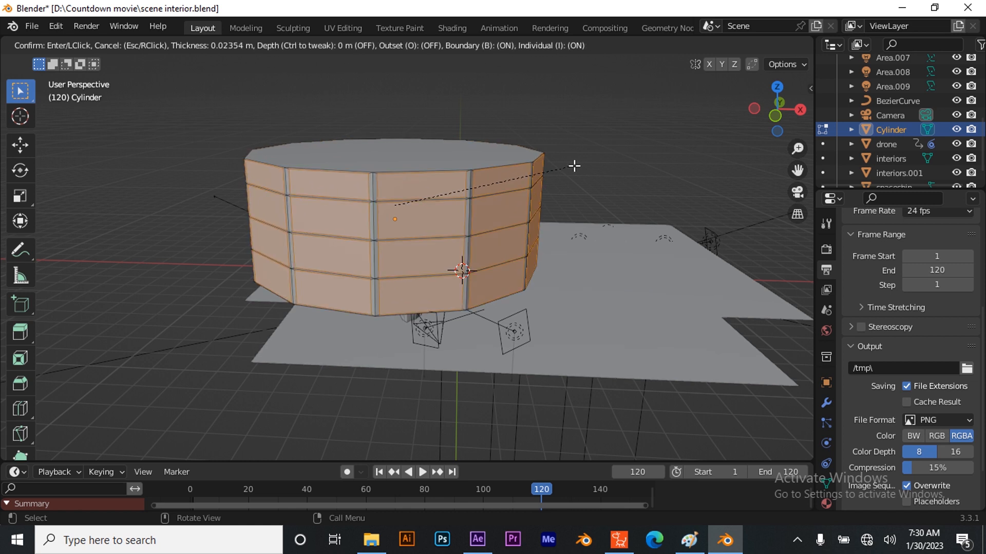
left_click(570, 168)
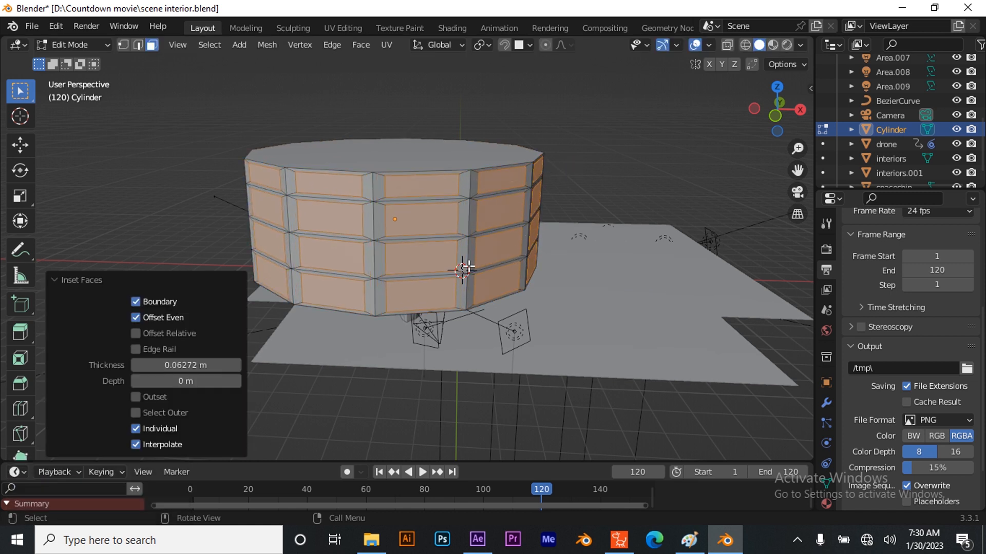
- Extrude the inset side panels inward with Extrude Along Normals, and check the recesses through the camera
key("e")
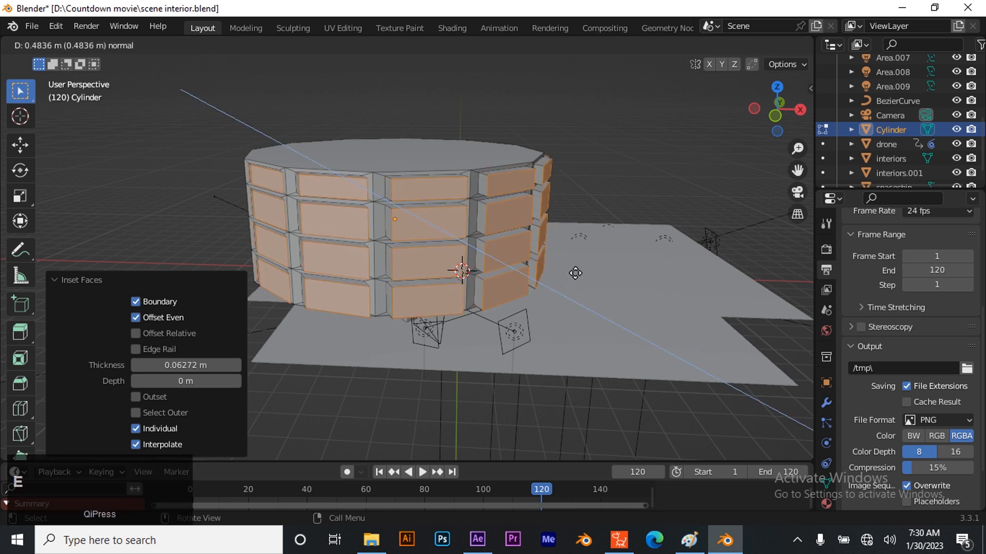
right_click(546, 273)
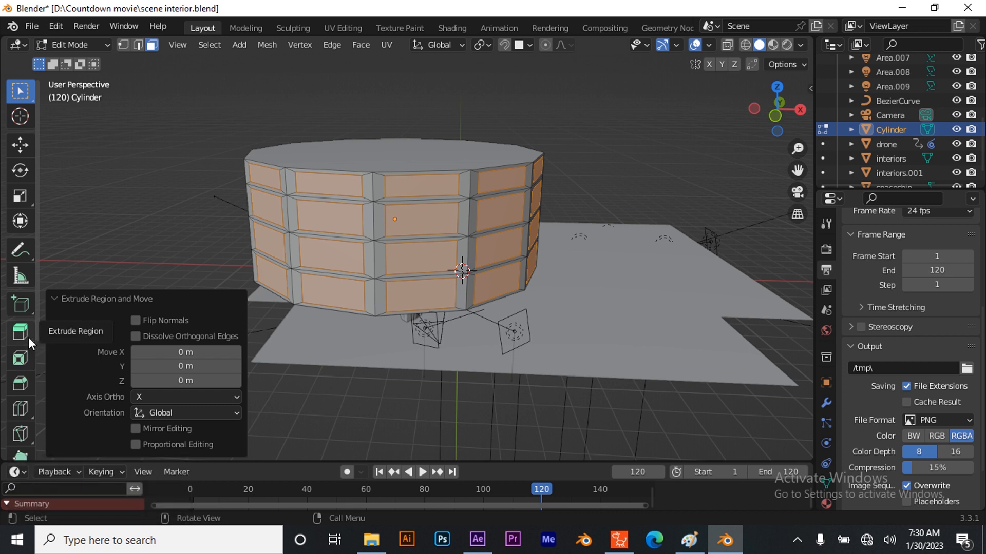
left_click(59, 298)
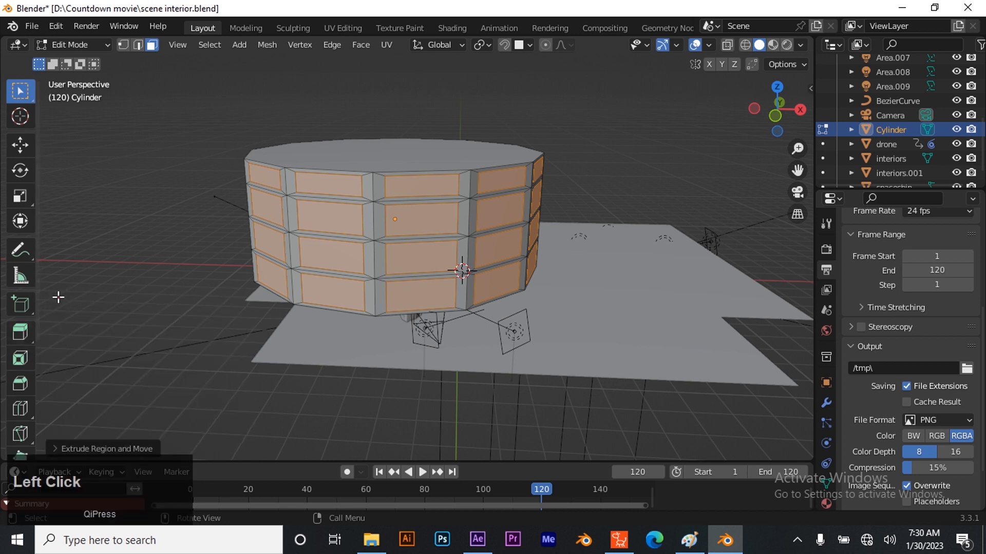
left_click(29, 331)
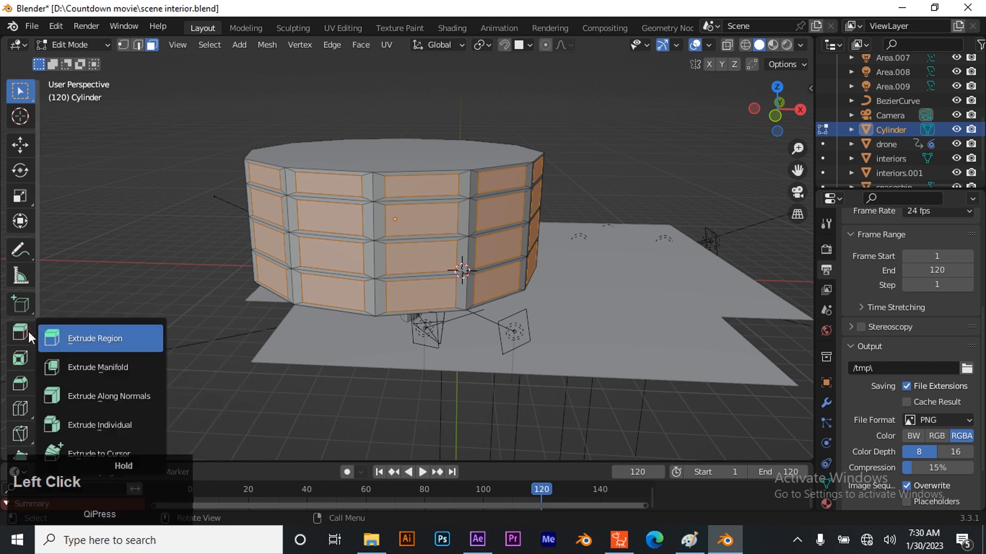
left_click(120, 391)
left_click_drag(423, 220, 422, 220)
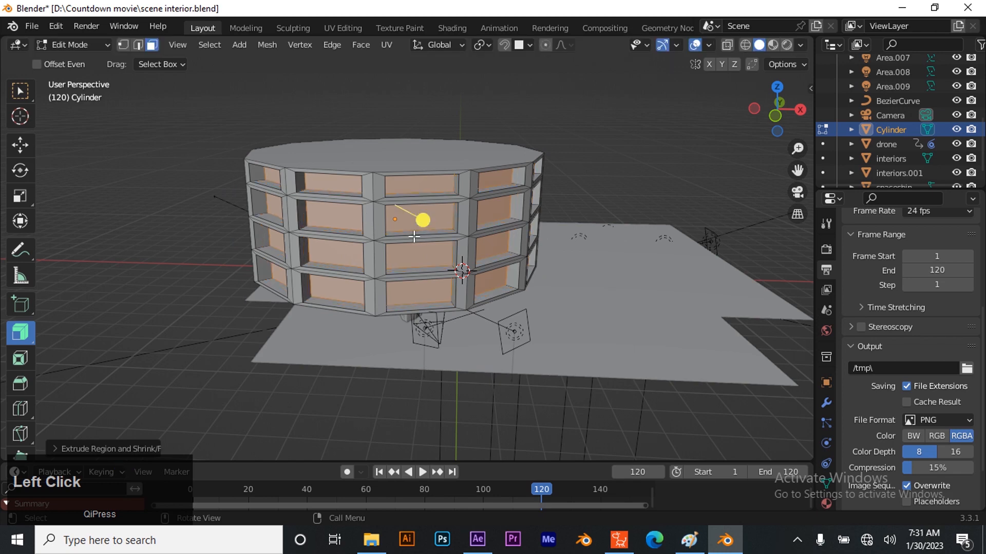
key("KP_0")
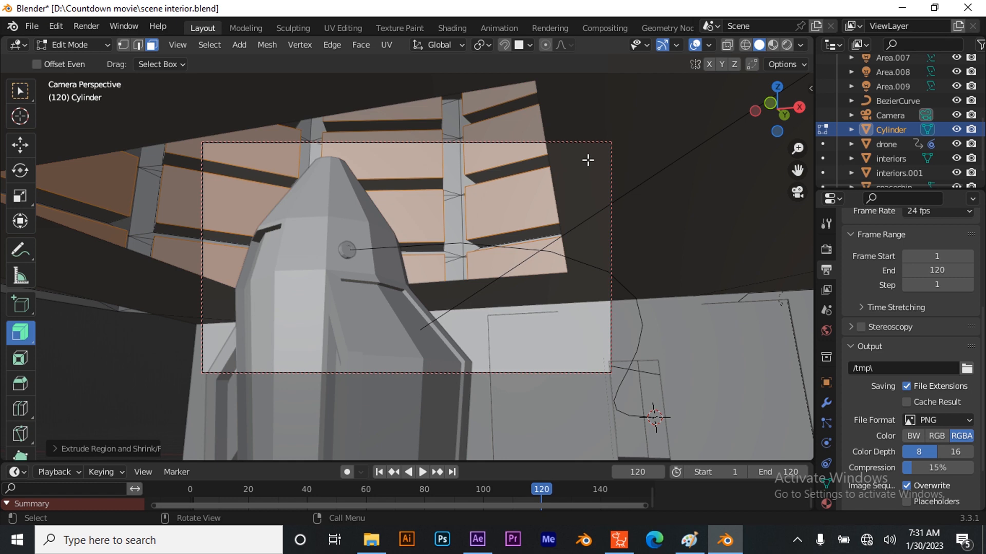
key("KP_0")
- Pull the selected side panels back outward along their normals to make the recesses shallower, and view them through the camera
left_click(424, 221)
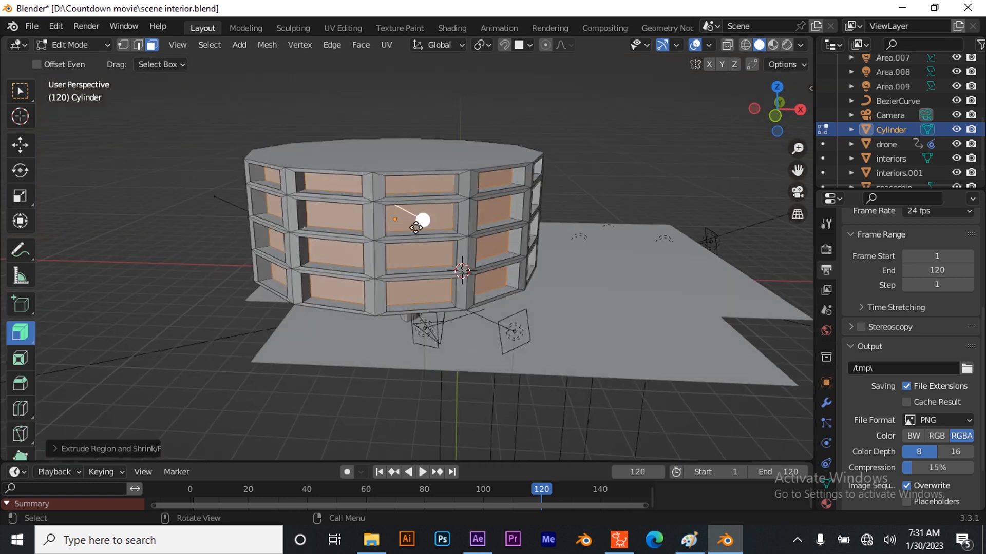
left_click_drag(427, 224, 423, 220)
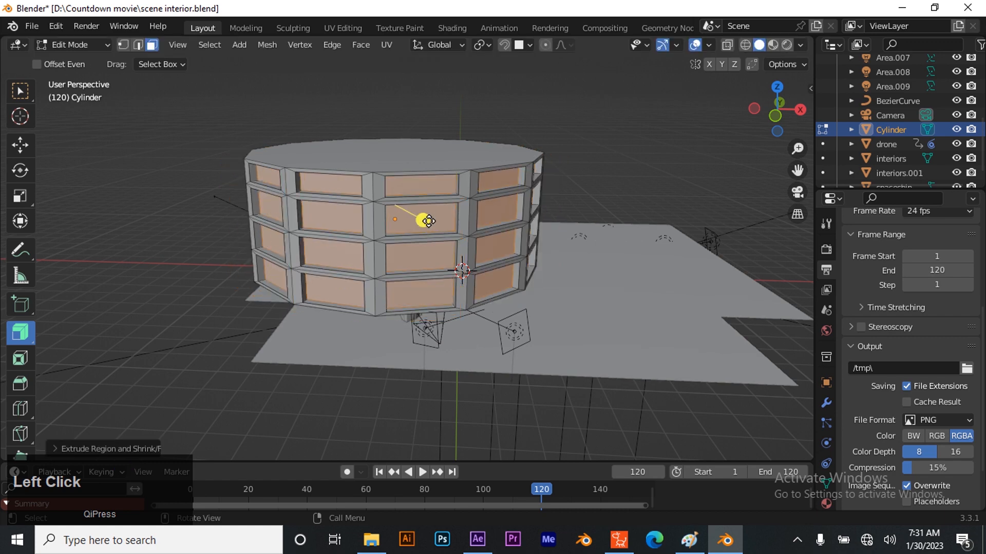
middle_click_drag(419, 220, 355, 217)
key("KP_0")
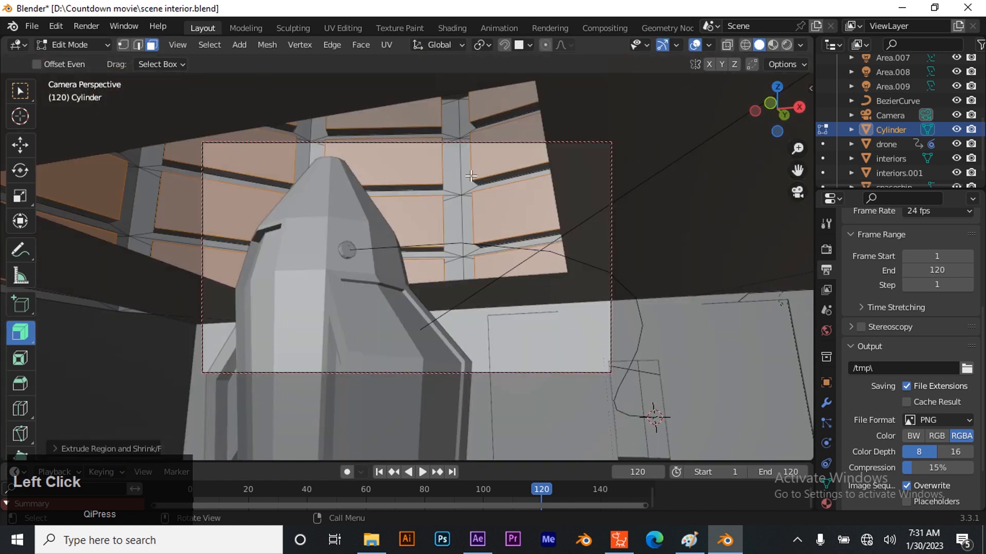
- Deselect the cylinder's side panels with the Select Box tool and preview the recesses through the camera in rendered shading
key("KP_0")
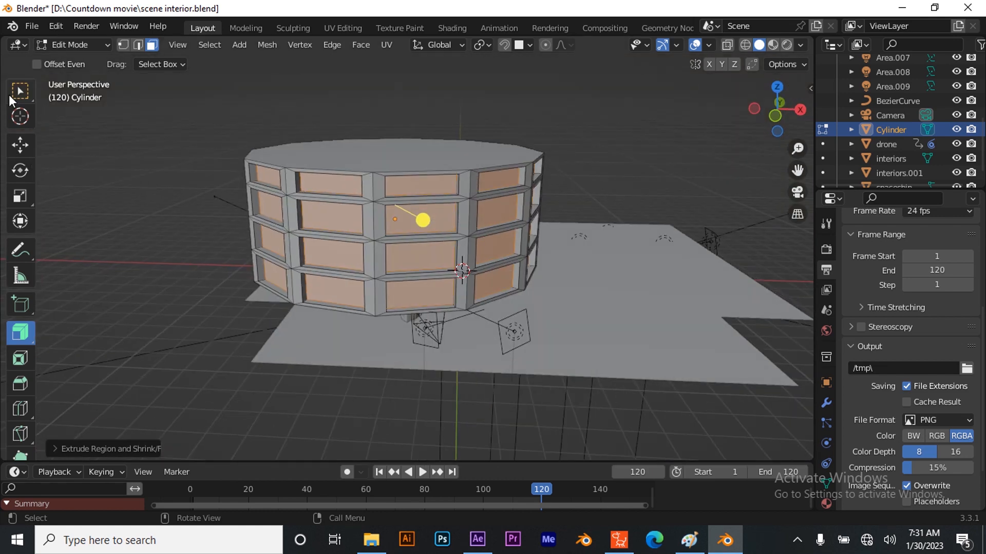
left_click(12, 96)
left_click(157, 294)
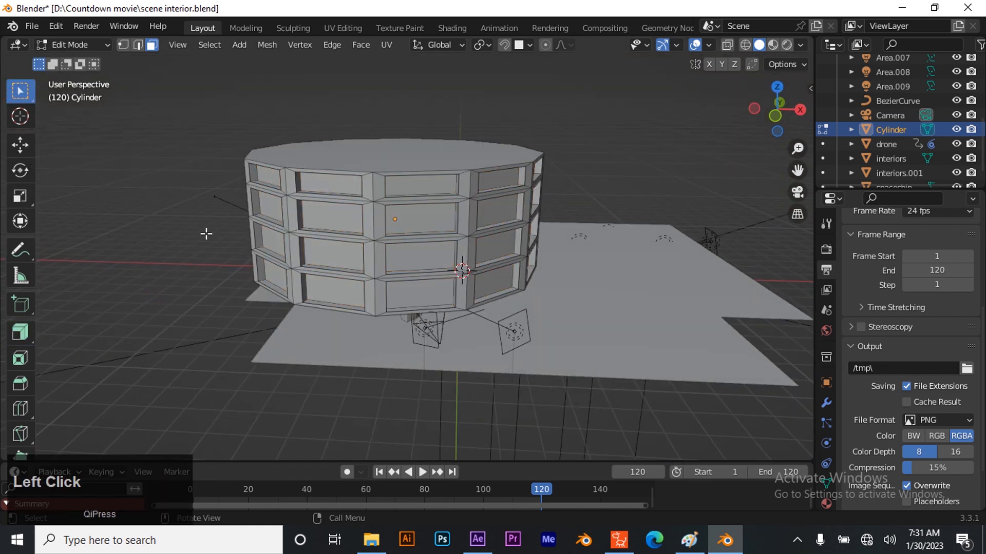
key("KP_0")
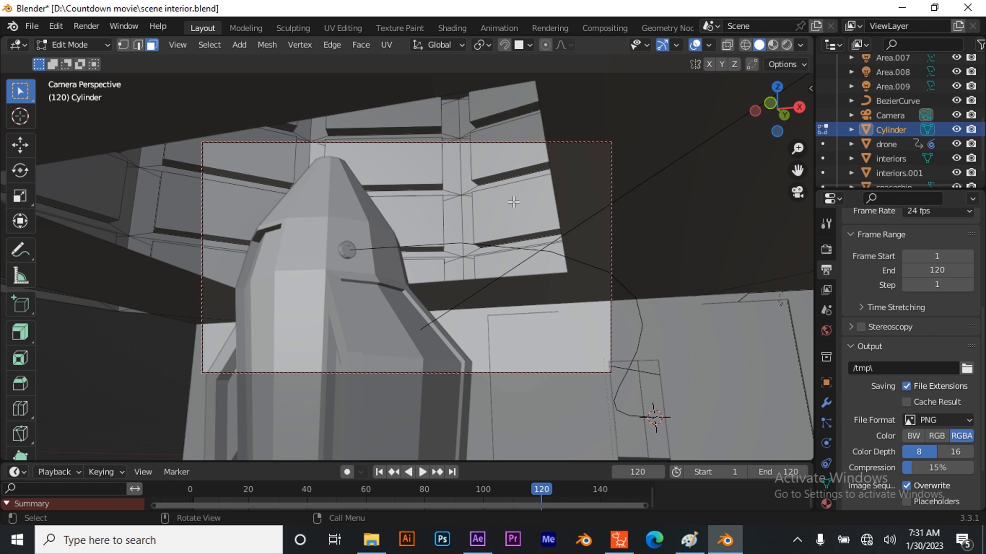
left_click(783, 42)
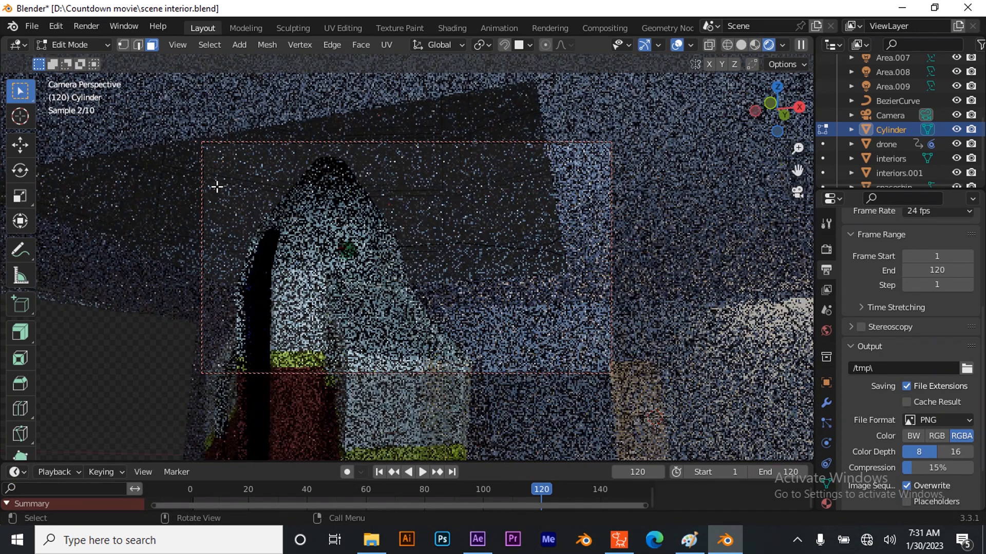
- Leave edit mode and set the cylinder material's specular to 0.225 and roughness to 0.790
key("Tab")
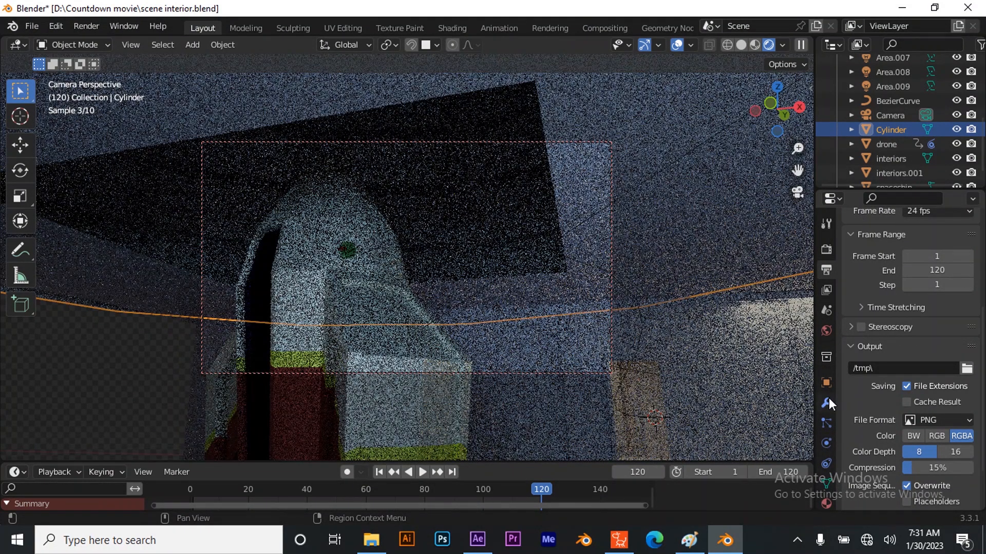
left_click(826, 403)
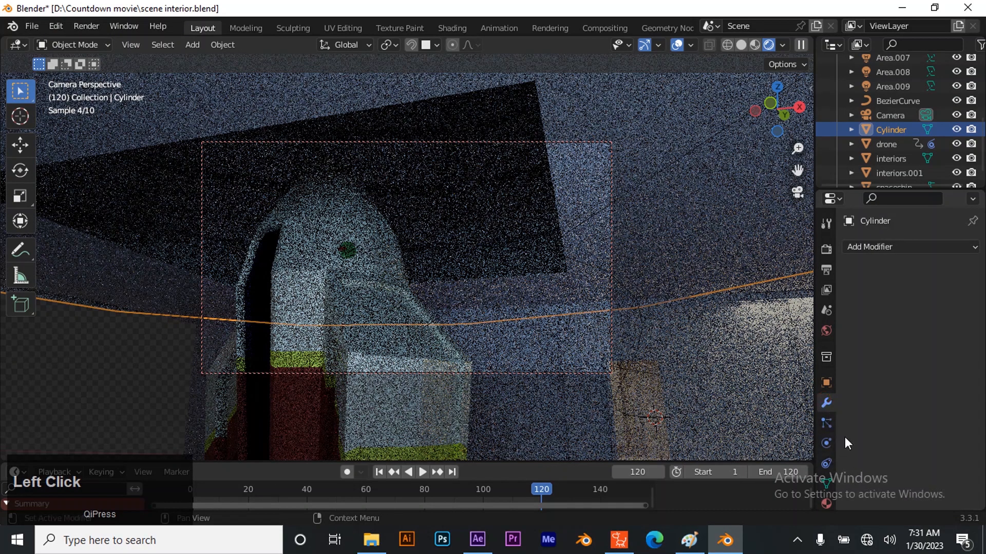
scroll(834, 459, "down", 2)
left_click(826, 469)
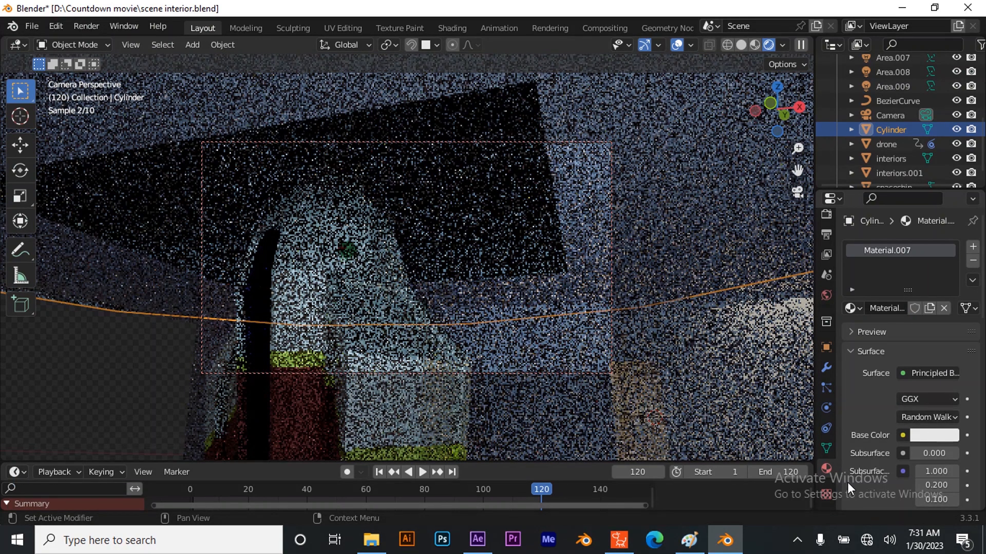
scroll(860, 469, "down", 4)
scroll(893, 390, "down", 5)
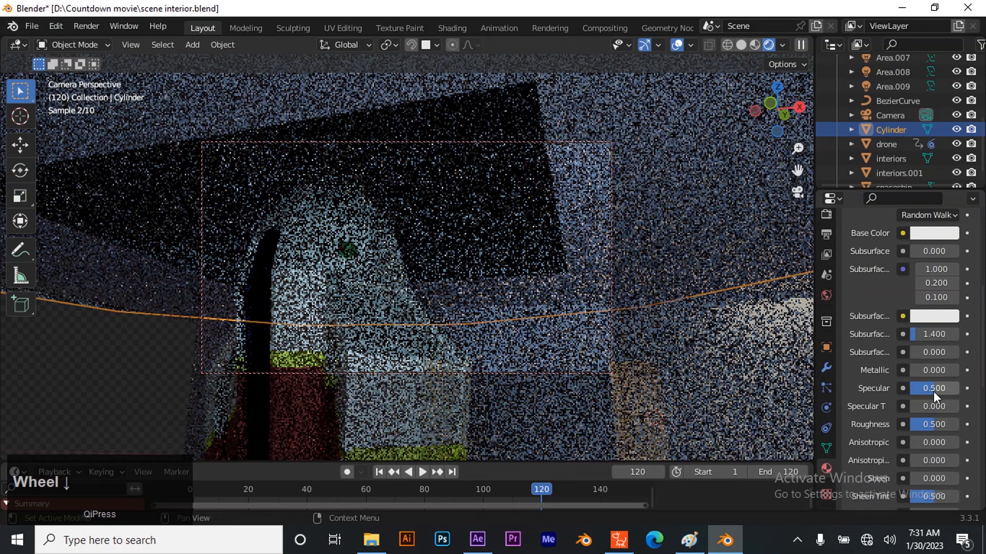
left_click_drag(926, 390, 924, 390)
left_click_drag(929, 428, 930, 428)
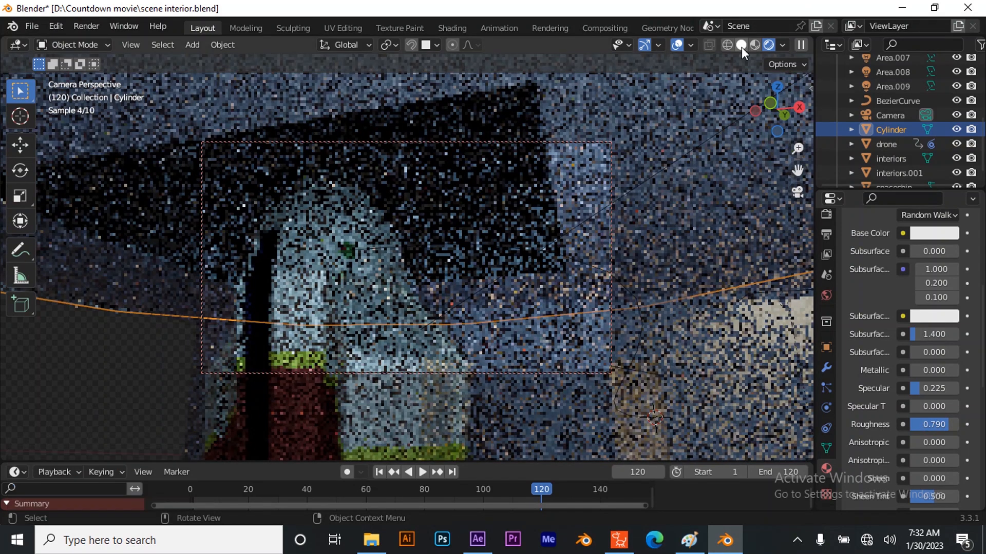
- In solid shading, duplicate the area light Area.009 and place the copy inside the cylinder, about 2 m above the original
left_click(741, 45)
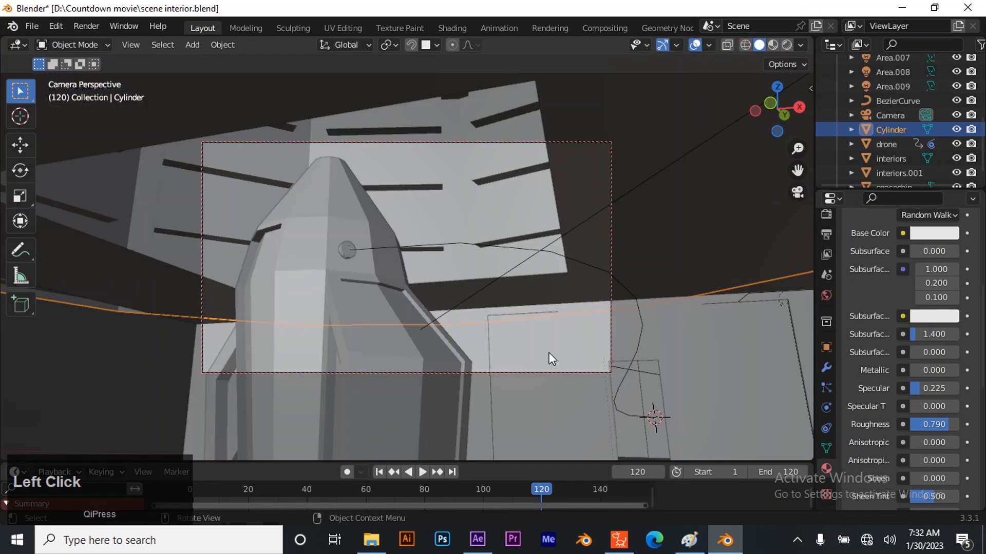
left_click_drag(770, 108, 445, 306)
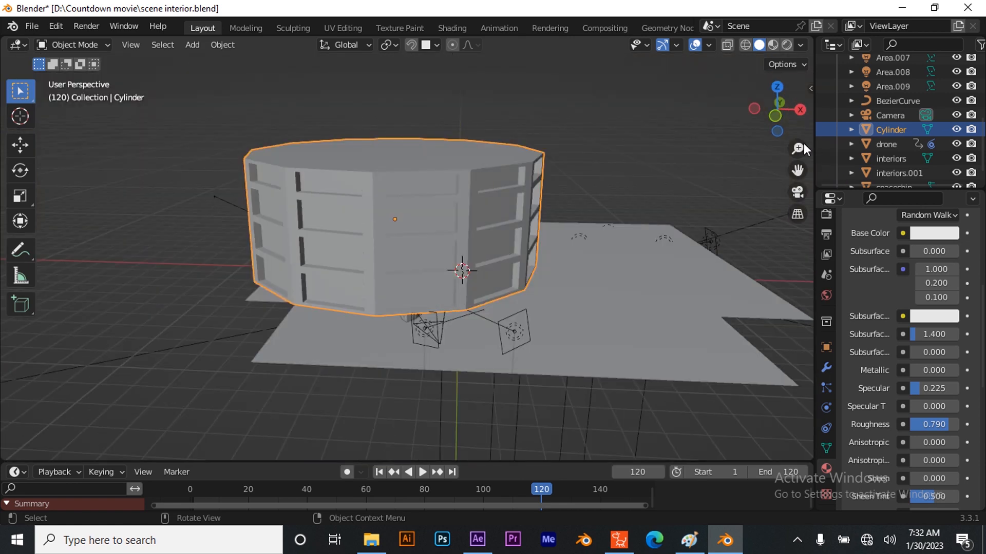
mouse_move(775, 111)
left_mouse_down()
mouse_move(805, 112)
mouse_move(801, 128)
mouse_move(786, 114)
mouse_move(774, 124)
left_mouse_up()
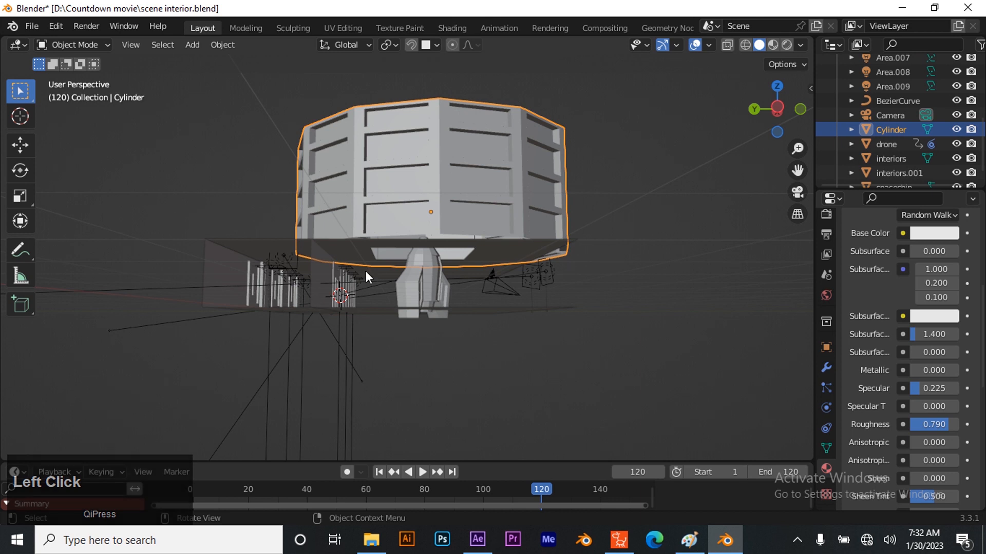
left_click(527, 275)
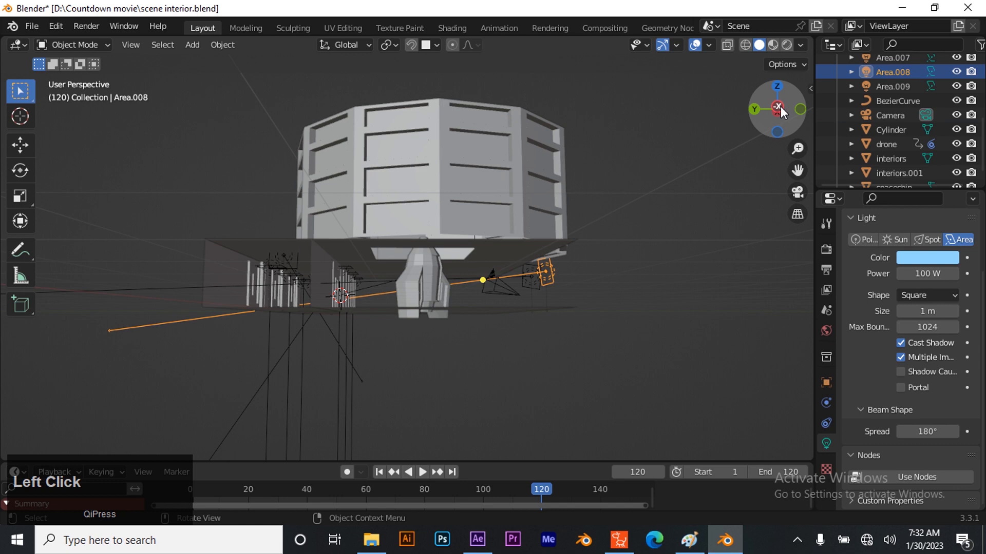
left_click_drag(780, 106, 645, 136)
left_click(562, 291)
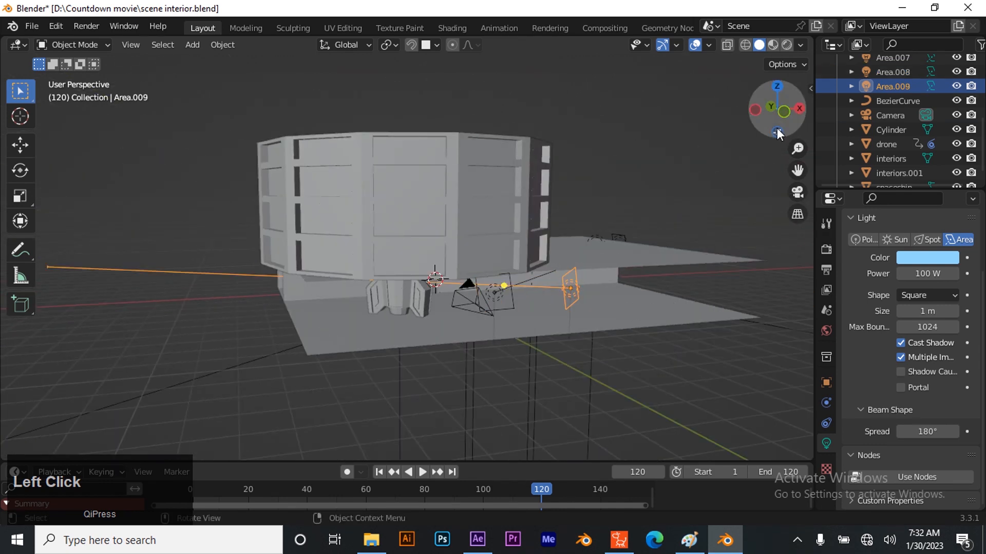
left_click_drag(785, 106, 562, 226)
left_click(562, 285)
key("shift+a")
key("Escape")
key("shift+d")
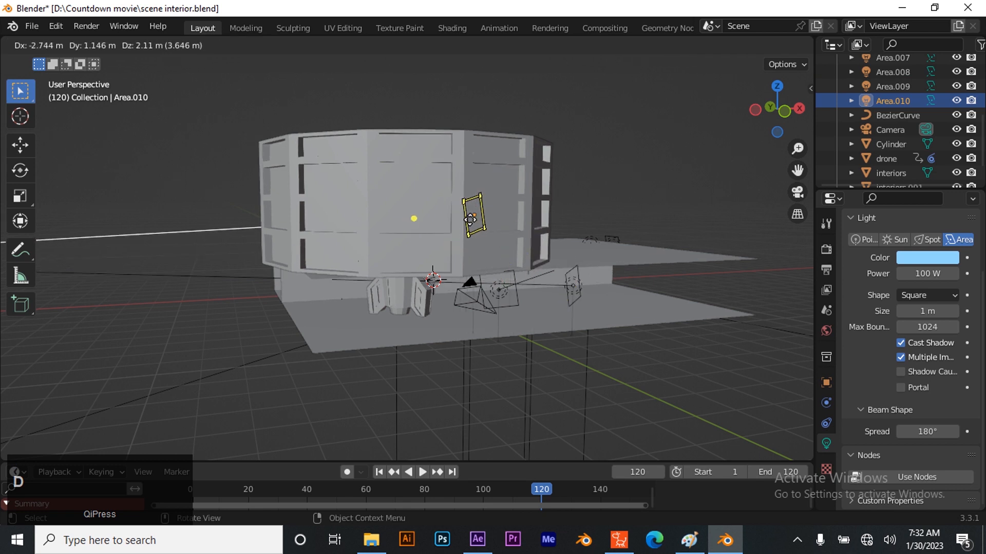
left_click(478, 232)
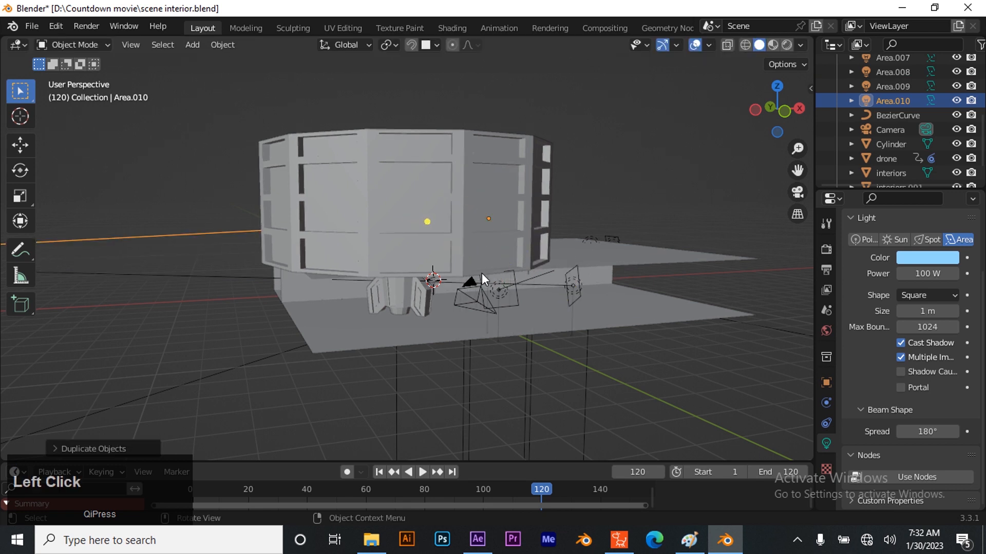
- Preview the scene through the camera in rendered shading and set the duplicated area light's power to 50 W
key("KP_0")
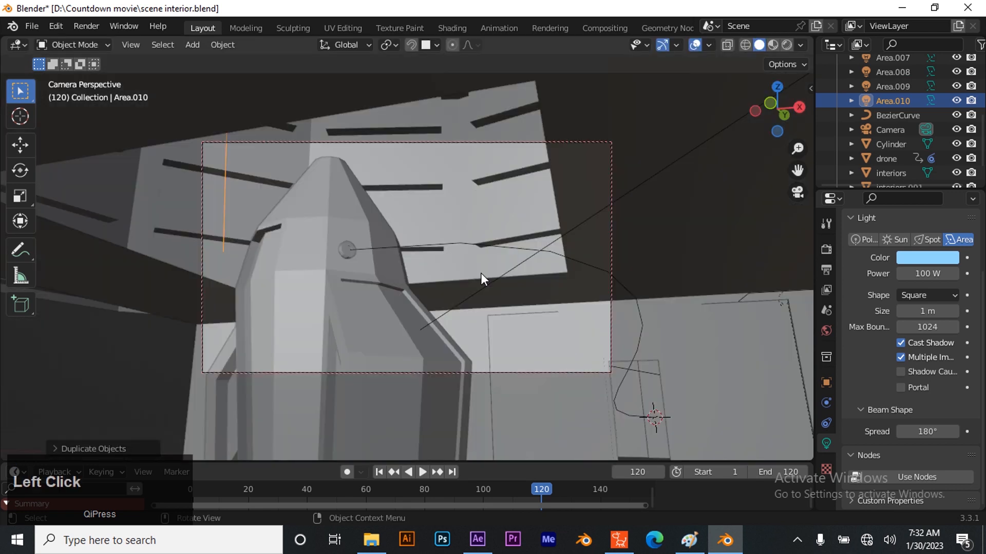
left_click(786, 45)
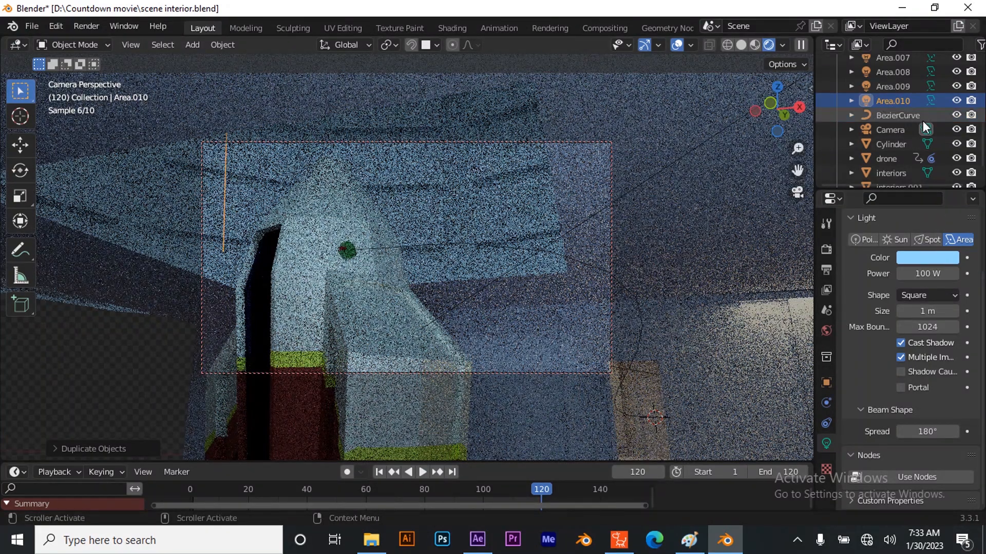
left_click(905, 274)
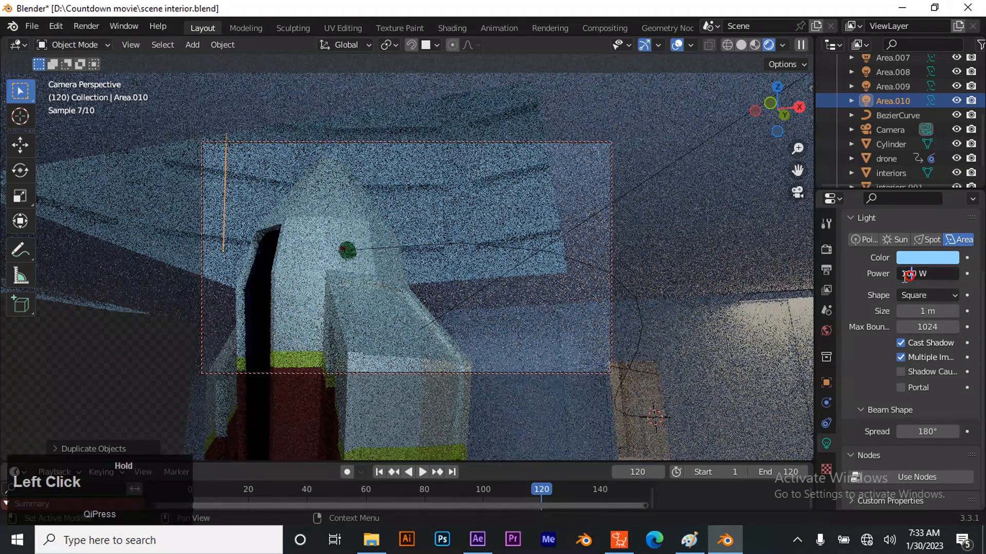
type("50")
key("Return")
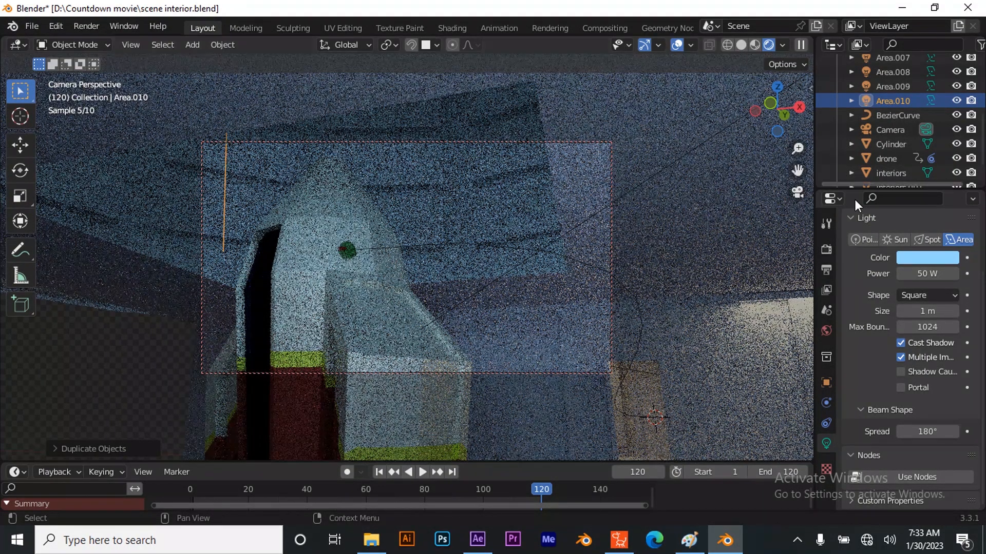
- Look through the scene's render sampling and film settings and its output format settings
left_click(829, 245)
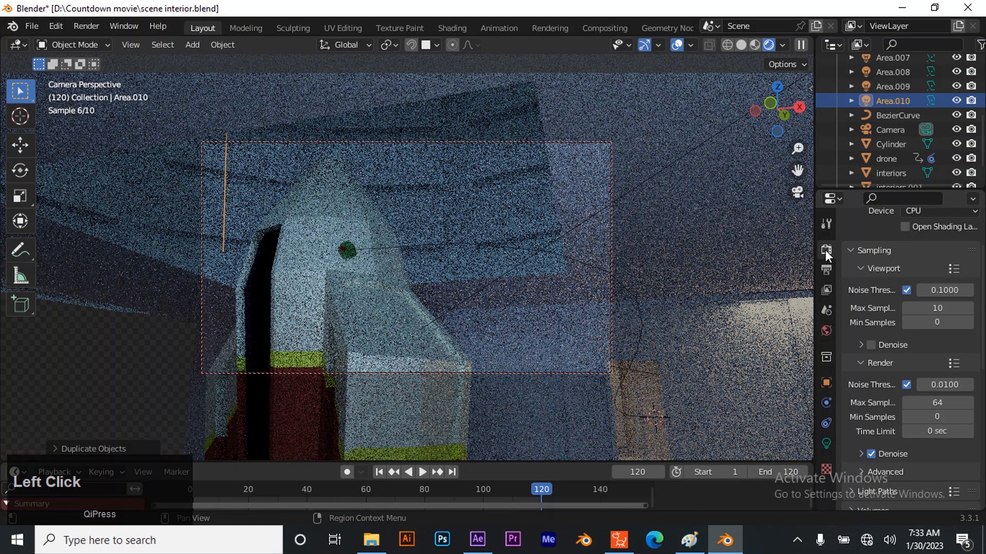
scroll(852, 240, "up", 2)
scroll(860, 232, "up", 3)
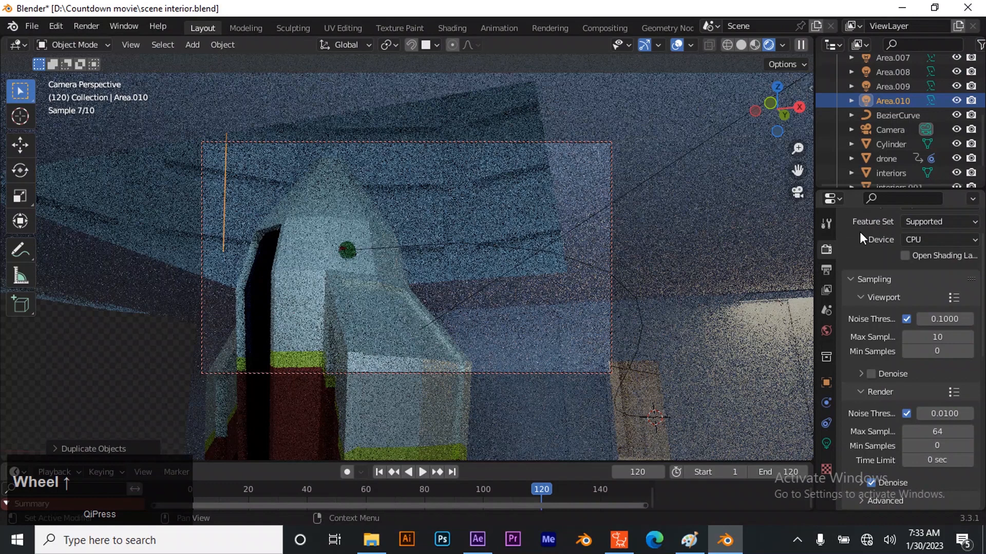
scroll(854, 278, "down", 8)
scroll(848, 302, "down", 6)
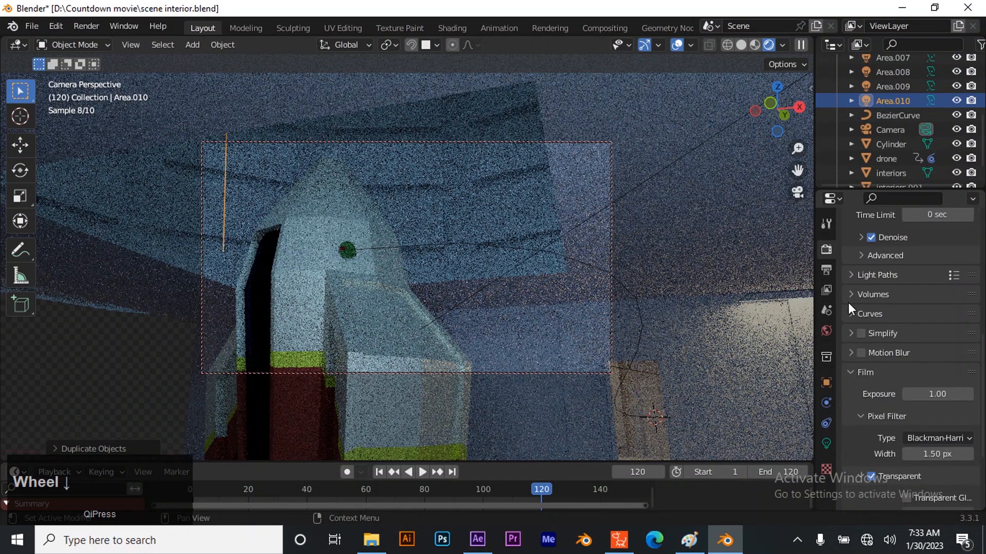
scroll(848, 303, "up", 12)
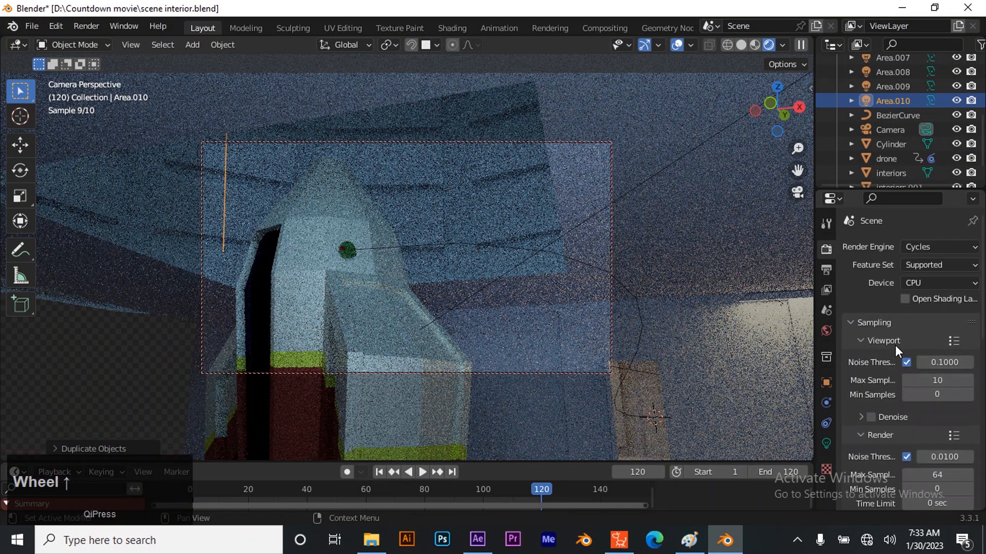
left_click(827, 268)
scroll(876, 301, "up", 1)
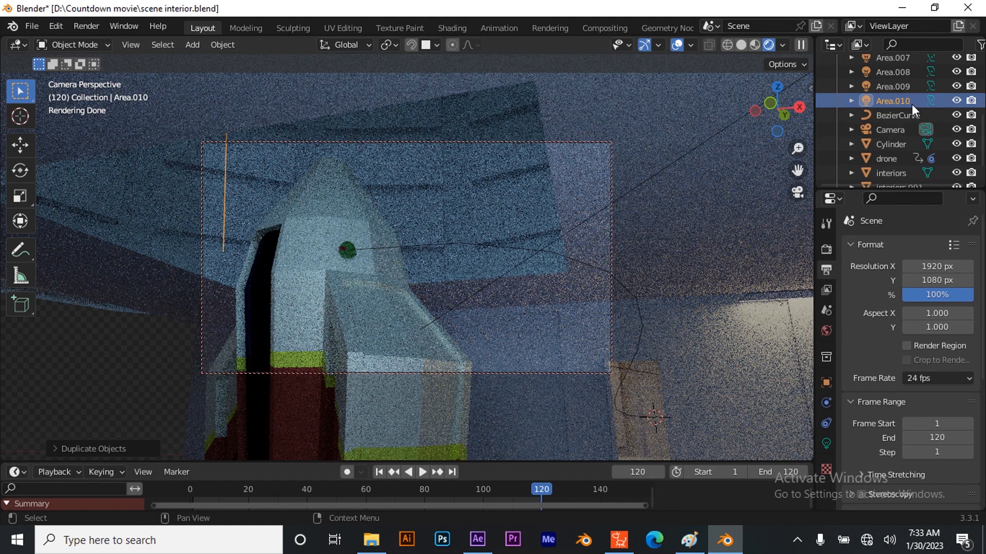
- Select the camera and examine its lens, clipping, sensor and depth of field settings
left_click(891, 130)
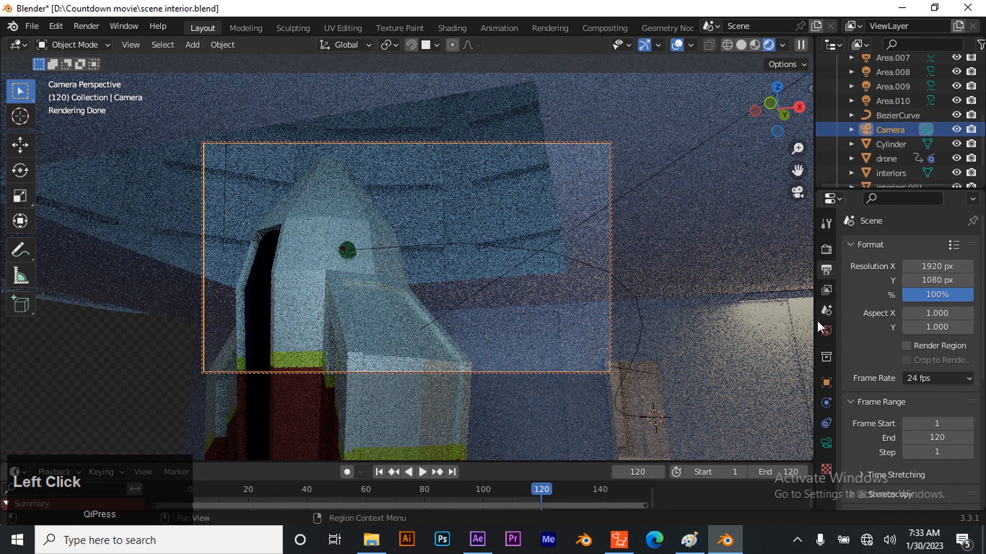
left_click(825, 444)
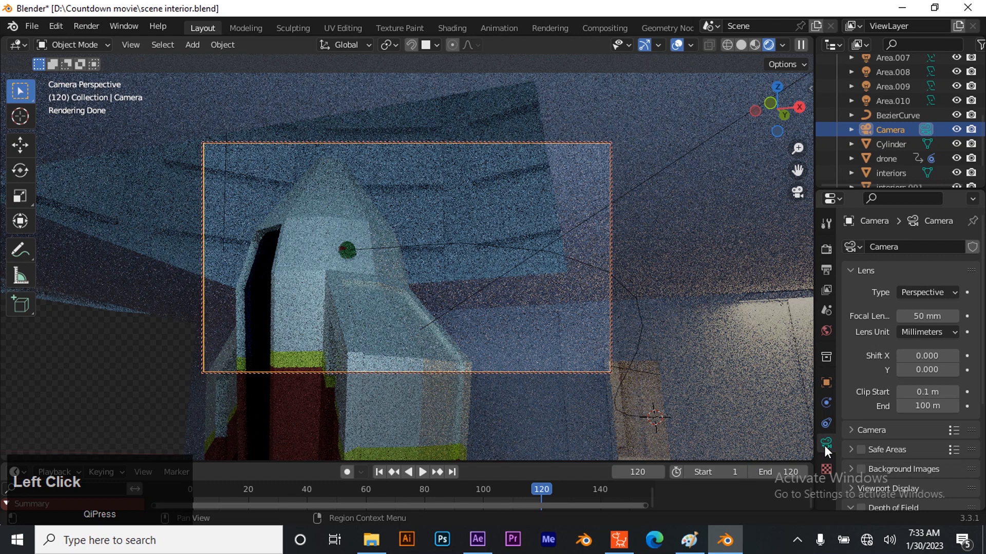
scroll(849, 399, "down", 6)
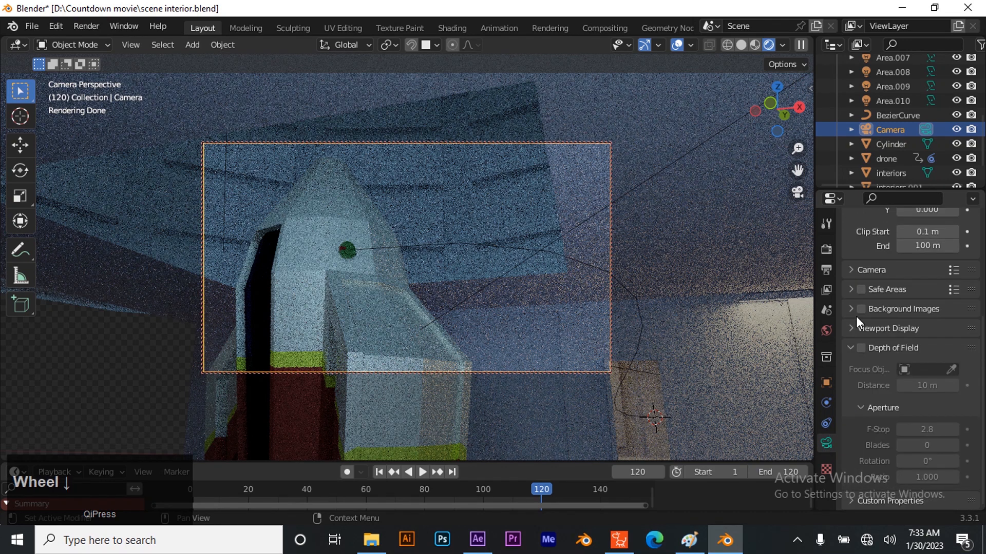
left_click(850, 270)
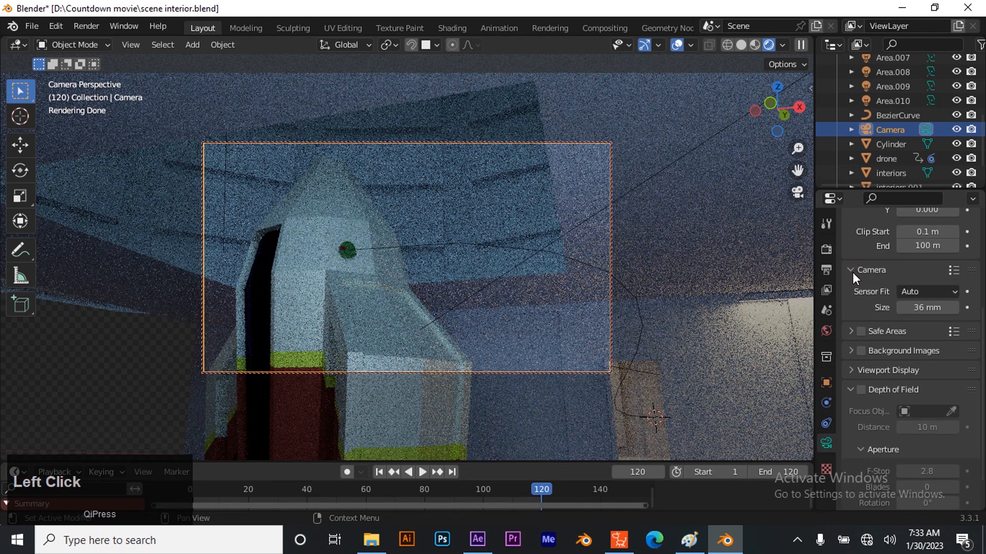
scroll(852, 275, "up", 5)
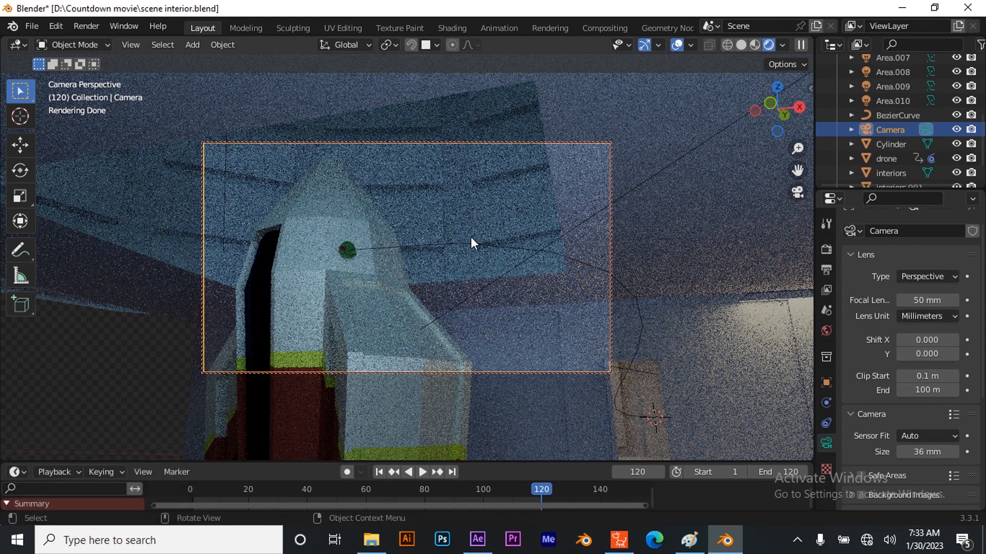
scroll(903, 386, "down", 8)
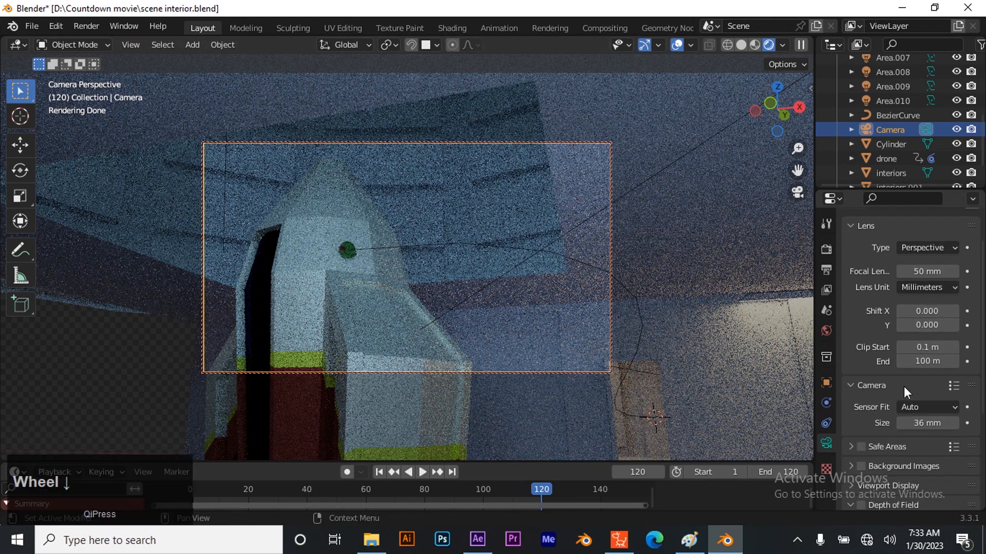
- Set the output resolution's Y value to 3080 px to make the camera frame taller
left_click(828, 271)
scroll(878, 327, "up", 4)
scroll(885, 330, "up", 2)
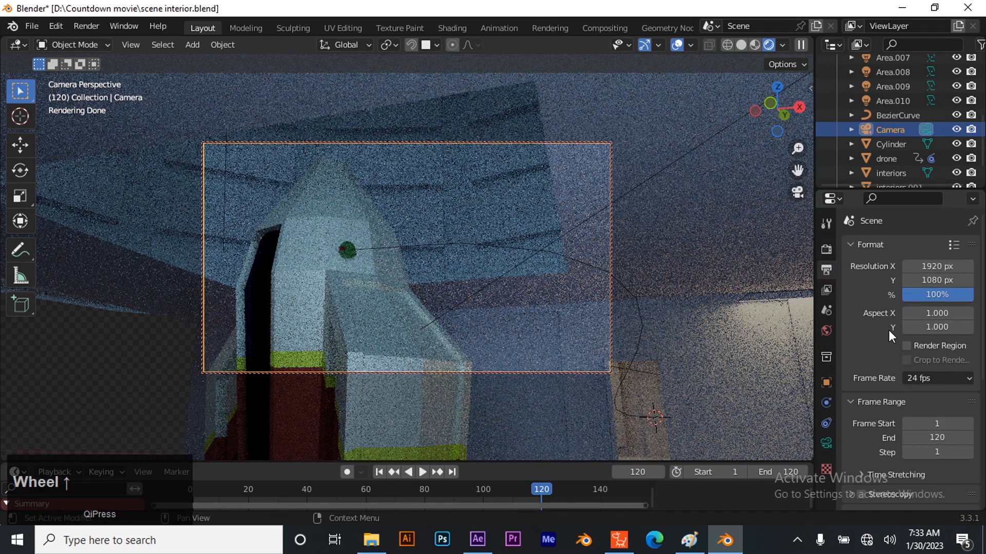
left_click(942, 282)
left_click(912, 280)
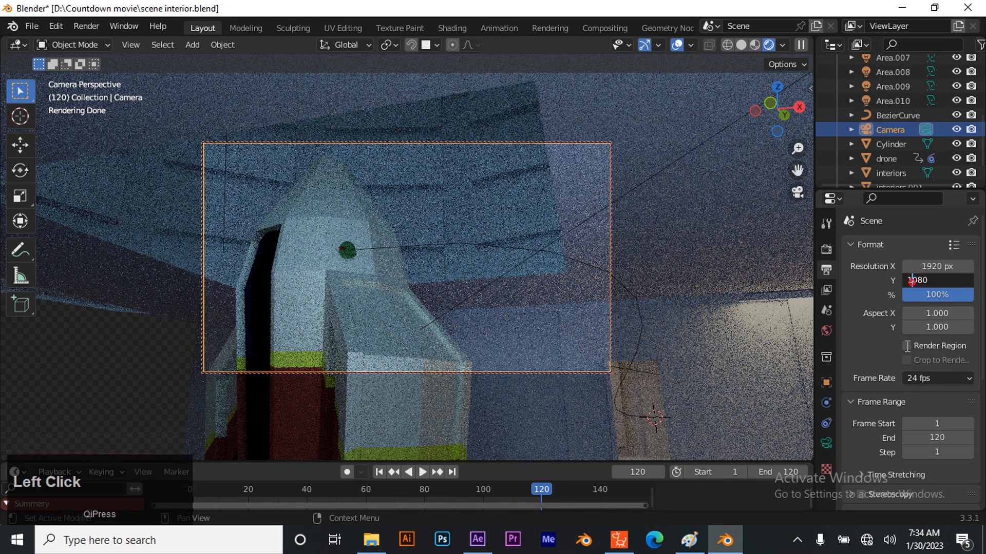
key("BackSpace")
type("3")
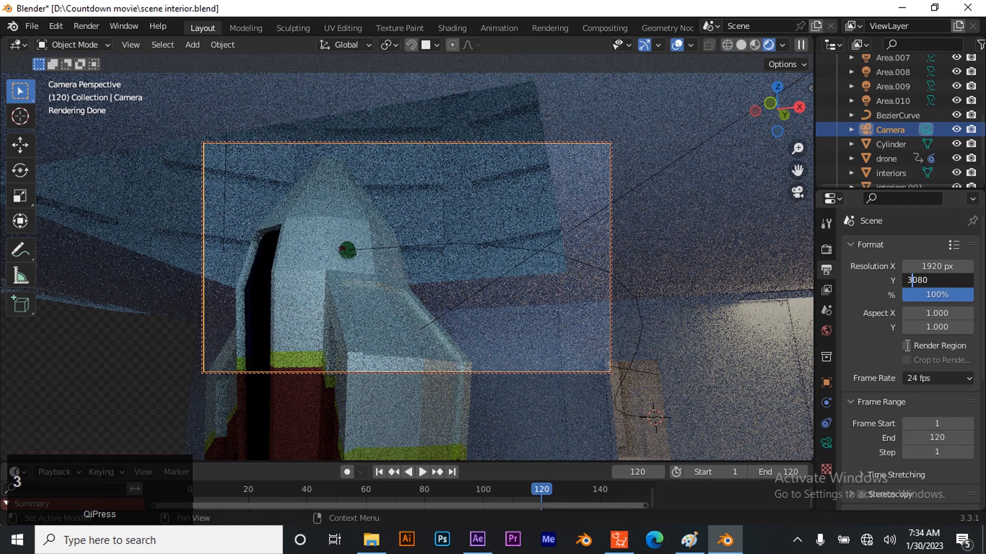
key("Return")
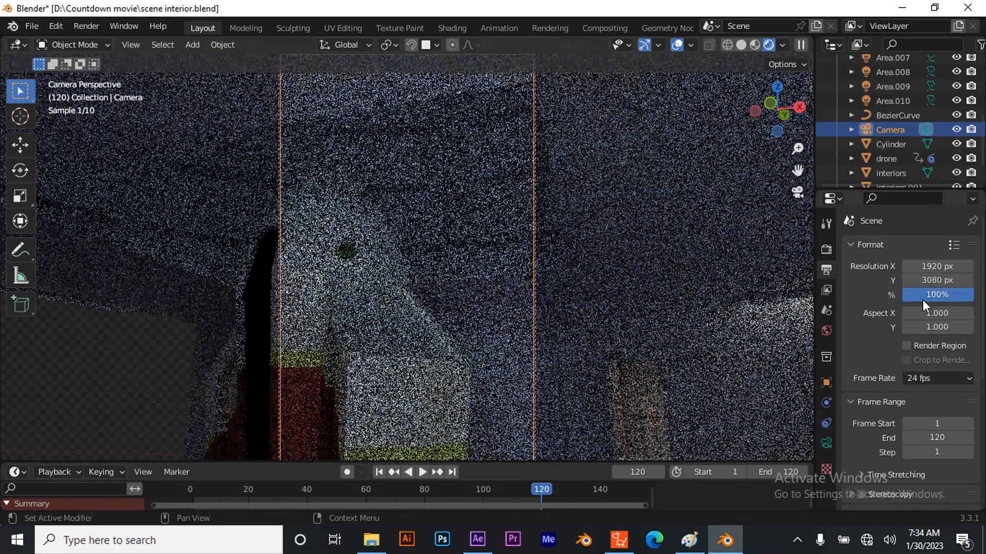
- Try an output resolution Y value of 2080 px for a shorter camera frame
left_click(922, 282)
type("2080")
key("Return")
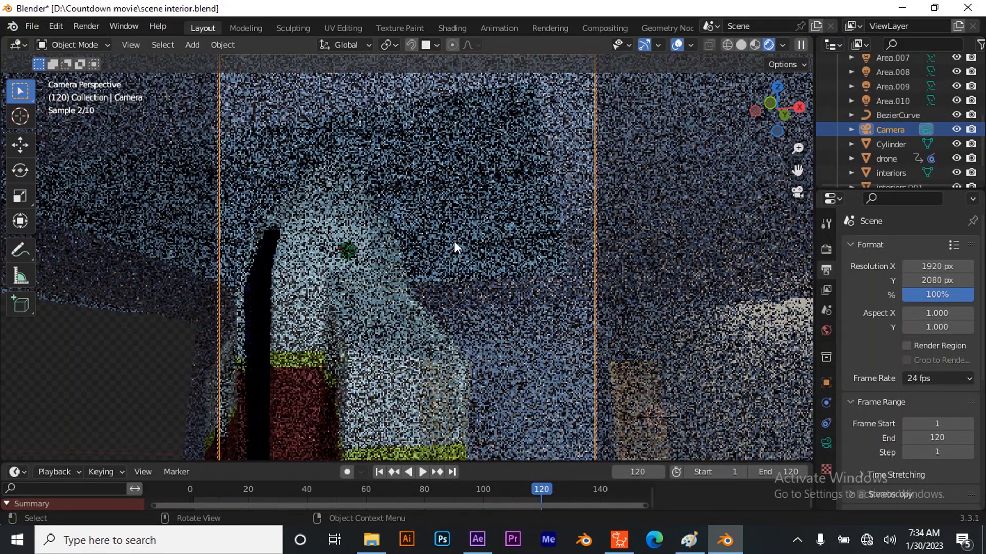
scroll(451, 255, "down", 2)
scroll(451, 266, "up", 2)
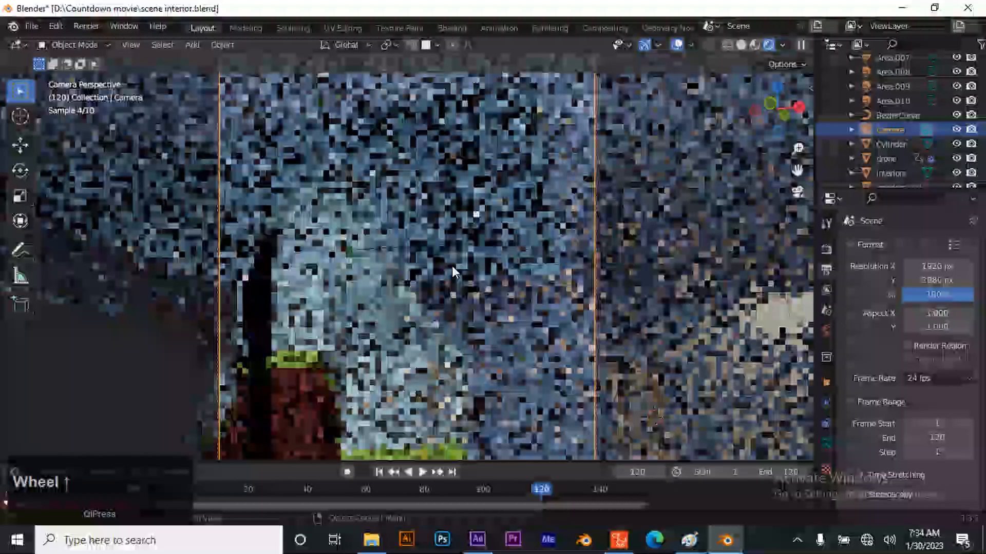
- Undo the recent changes to the output resolution's Y value
key("ctrl+z")
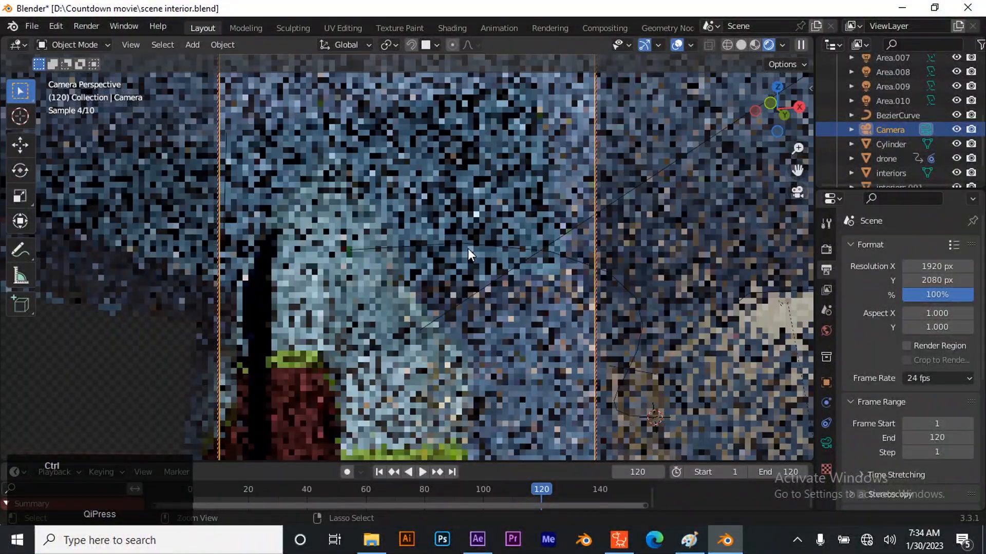
key("ctrl+z")
key("ctrl+z")
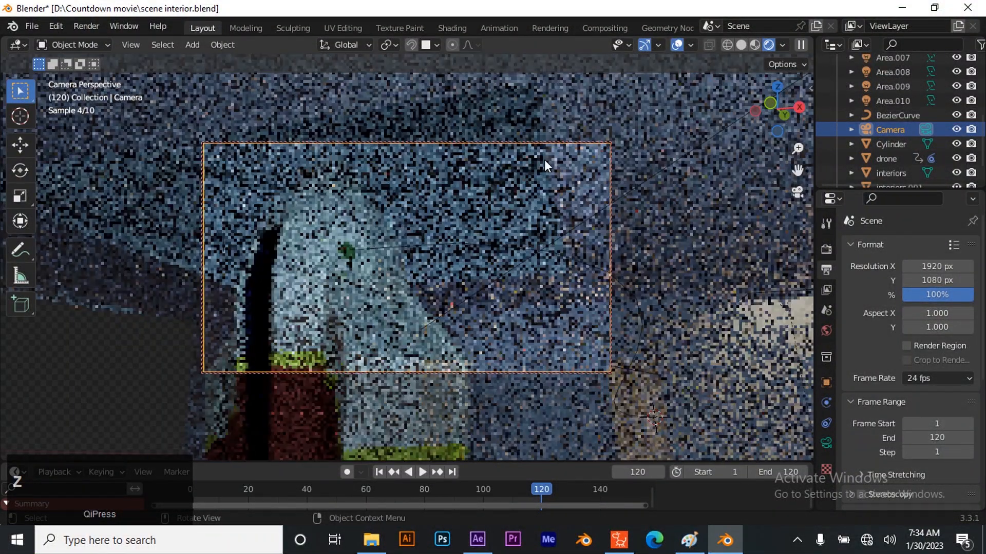
- Switch the viewport to solid shading and set the output resolution's Y value to 2080 px
left_click(745, 49)
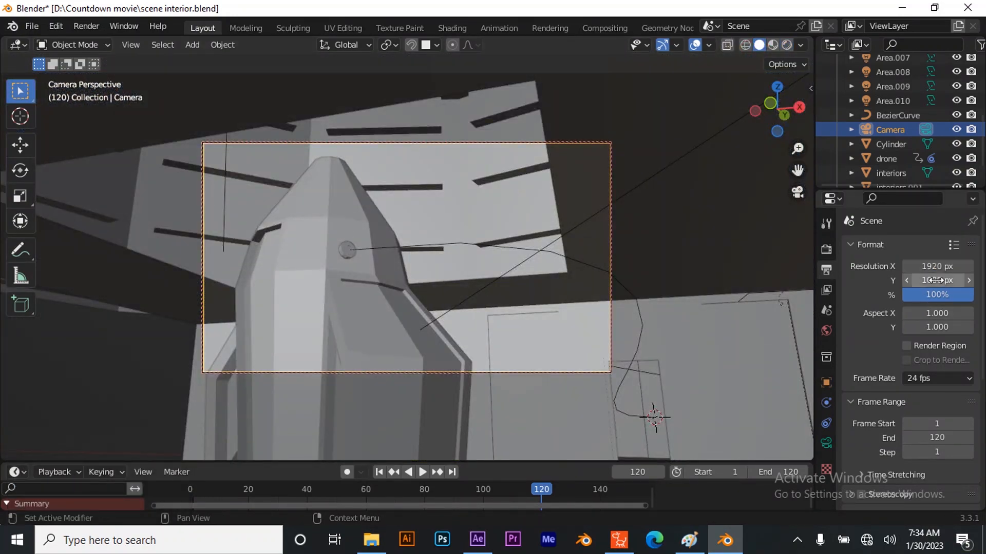
left_click(916, 280)
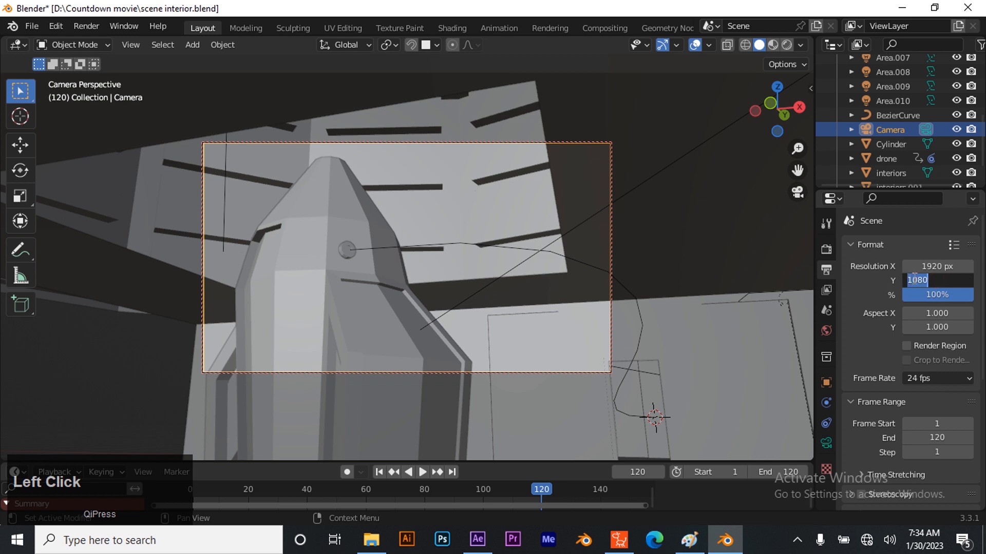
left_click(913, 279)
key("BackSpace")
type("2")
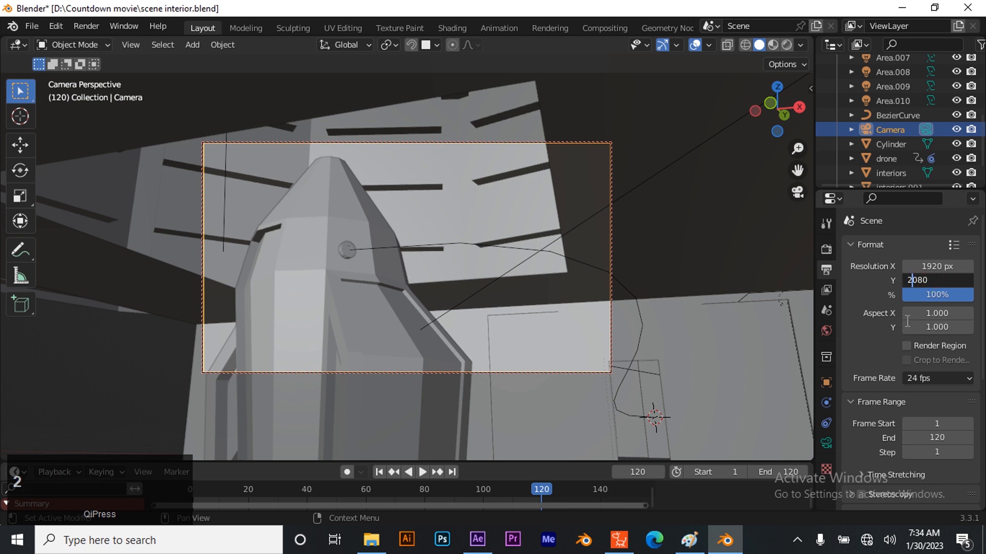
key("Return")
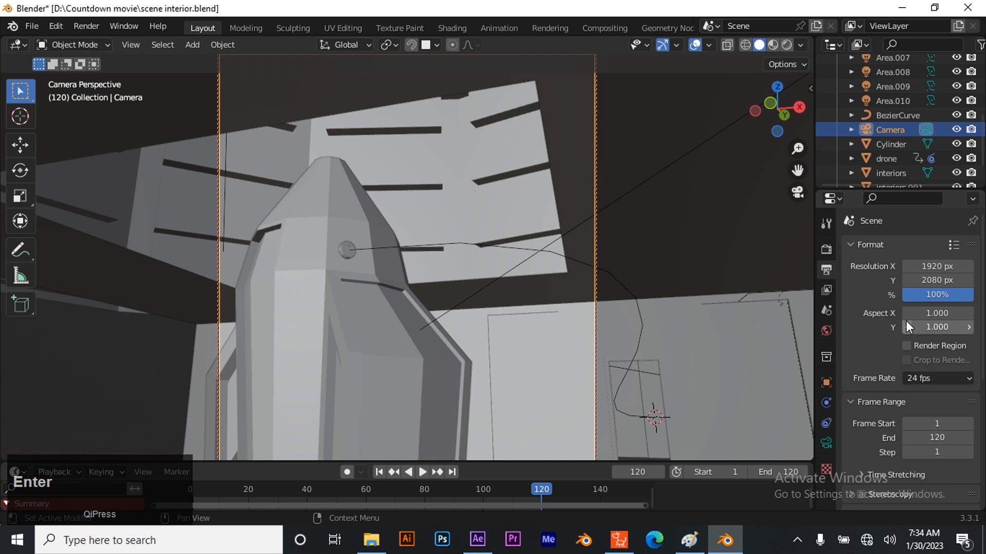
- Lower the camera along the global Z axis beside the spaceship and check the framing through the camera
left_click(892, 128)
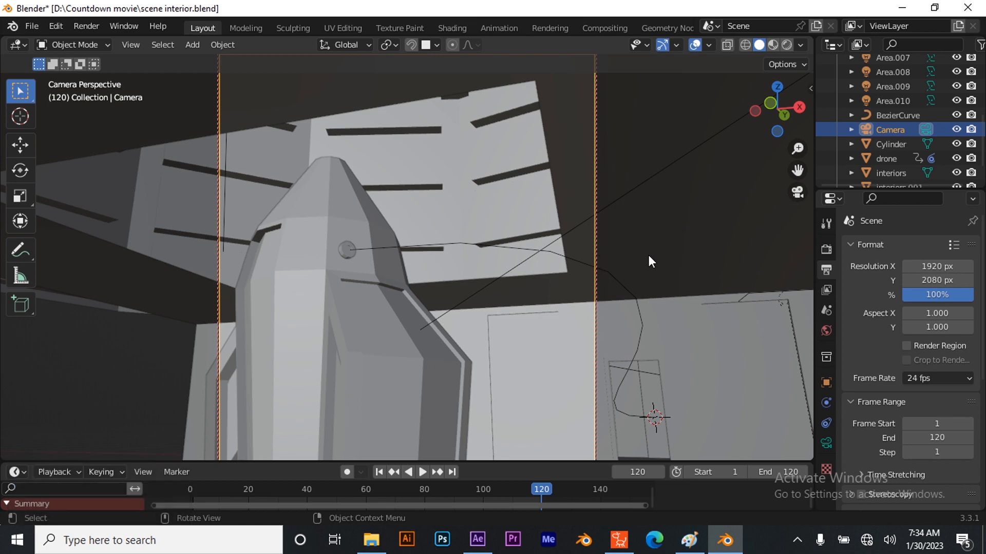
middle_click_drag(444, 256, 509, 300)
scroll(622, 307, "down", 1)
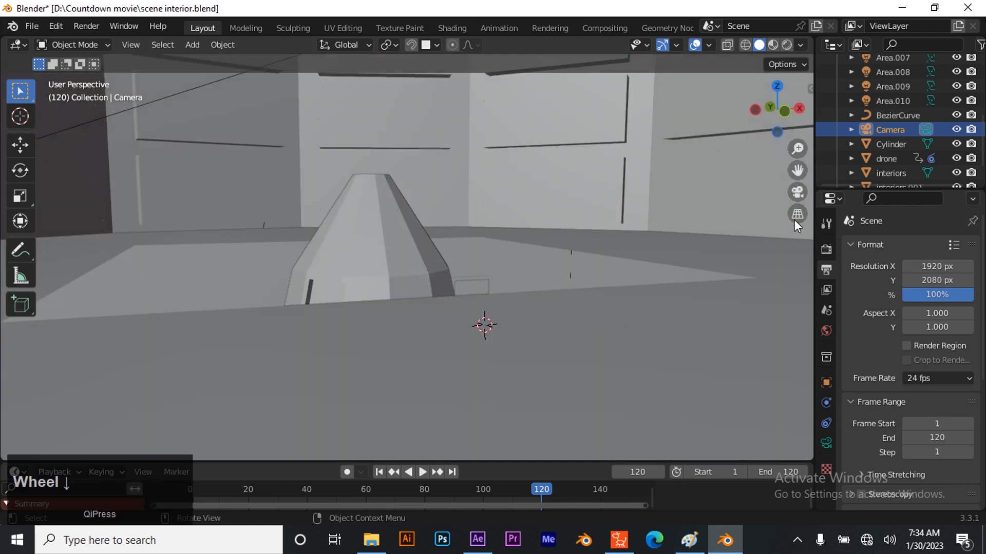
left_click(732, 134)
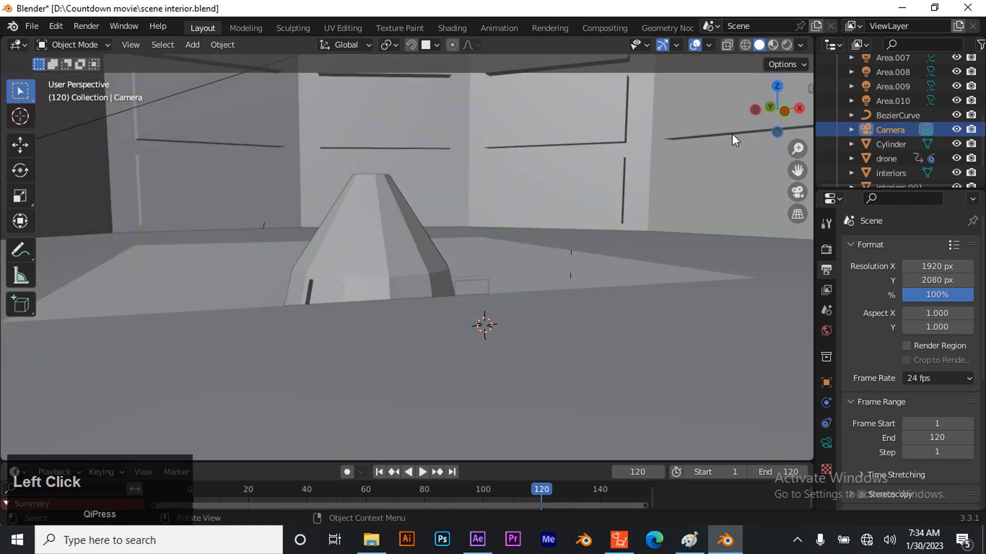
scroll(536, 267, "down", 3)
scroll(494, 295, "up", 2)
left_click_drag(784, 122, 509, 299)
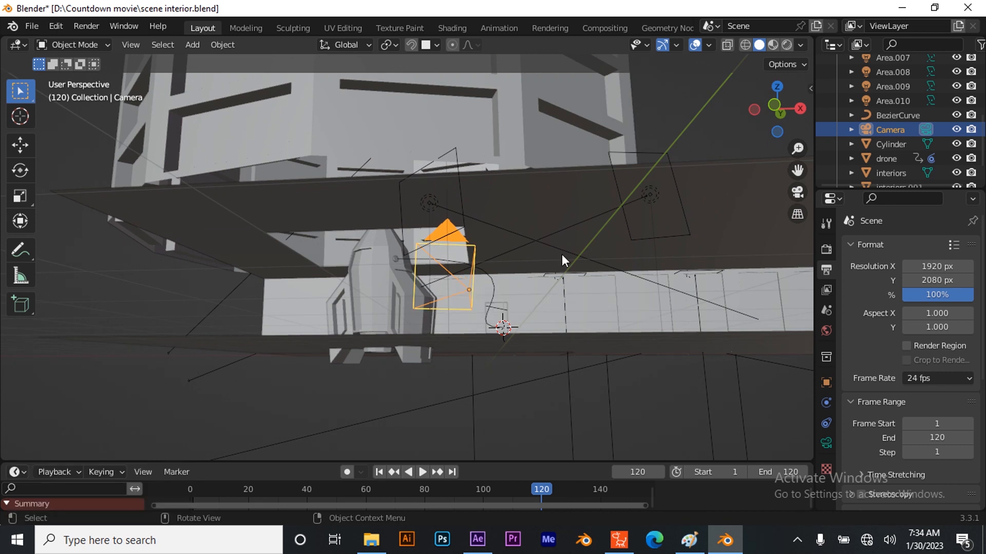
key("g")
key("z")
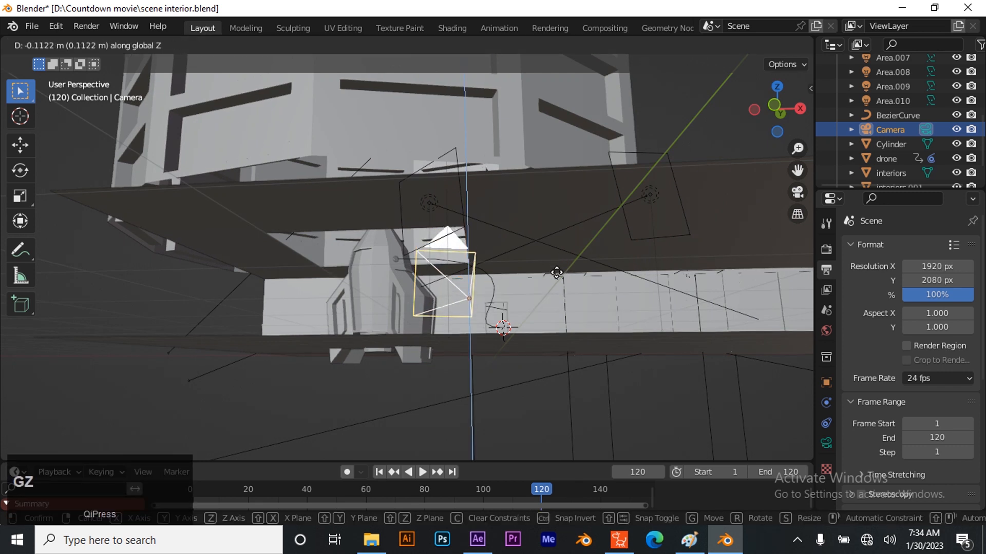
left_click(555, 290)
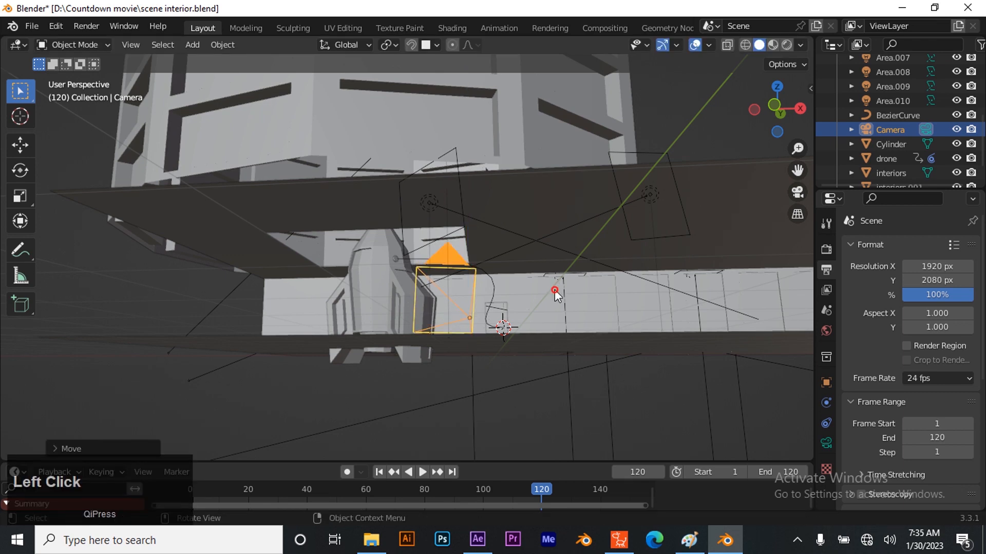
key("KP_0")
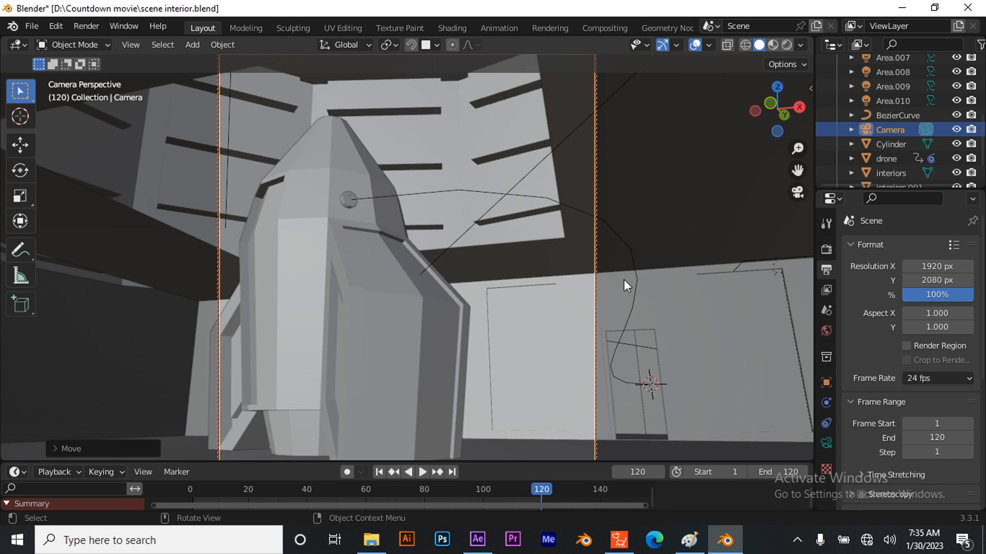
scroll(648, 241, "up", 2)
left_click(811, 88)
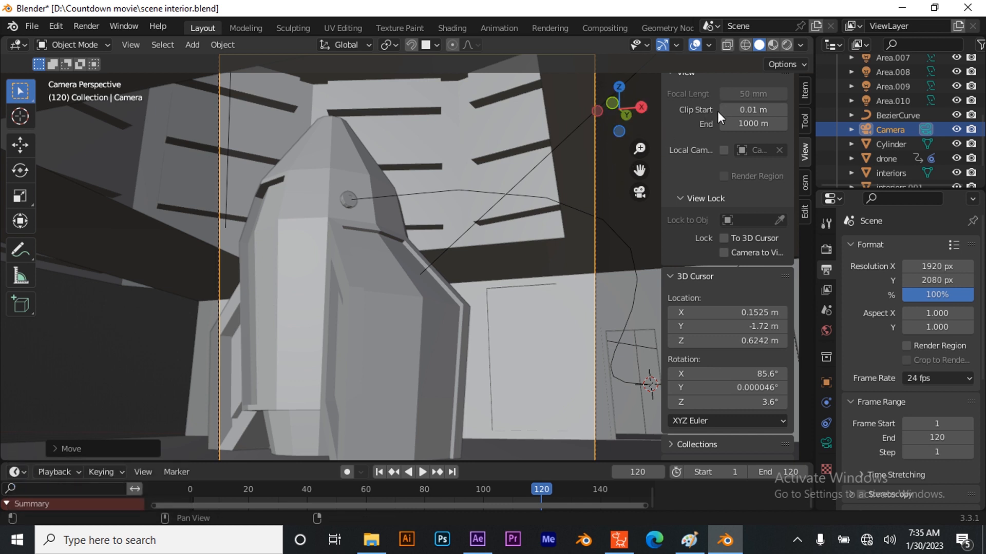
key("n")
scroll(593, 183, "down", 2)
scroll(592, 184, "up", 2)
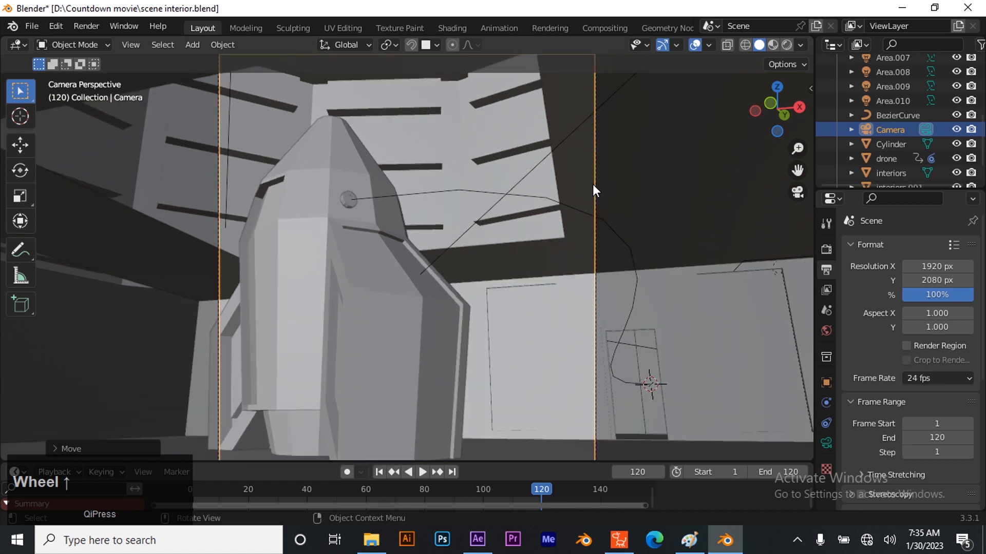
scroll(592, 184, "down", 1)
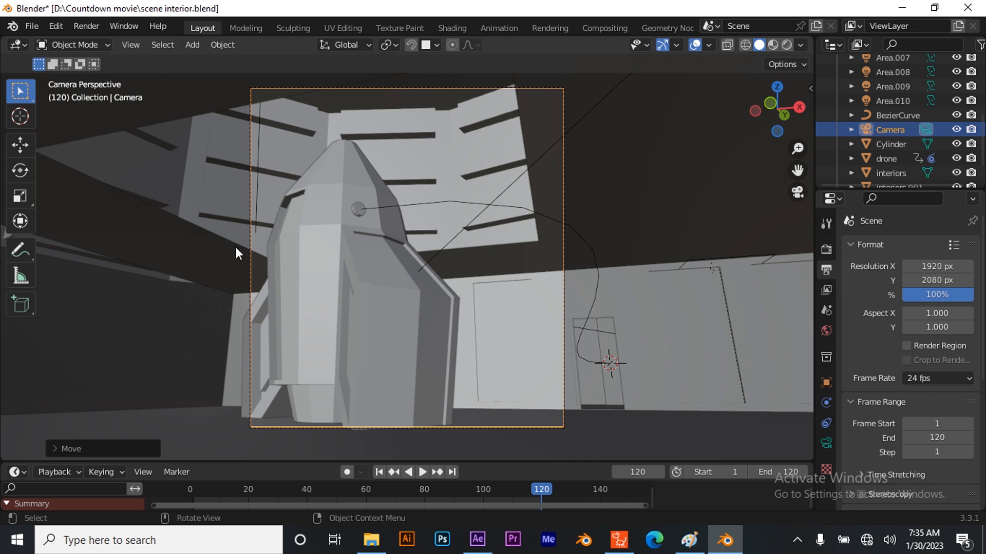
- Hide the BezierCurve object from both the viewport and renders
left_click(355, 188)
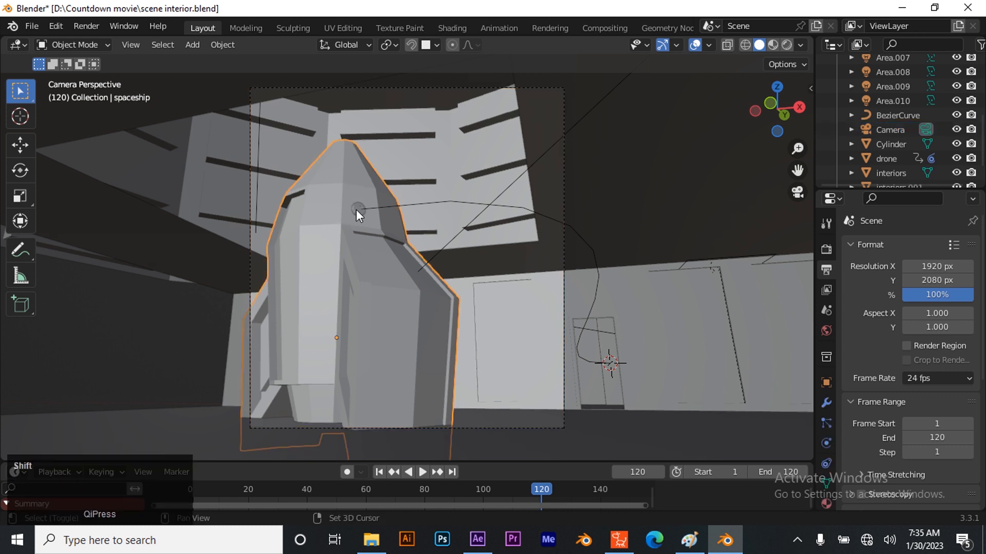
left_click(356, 210)
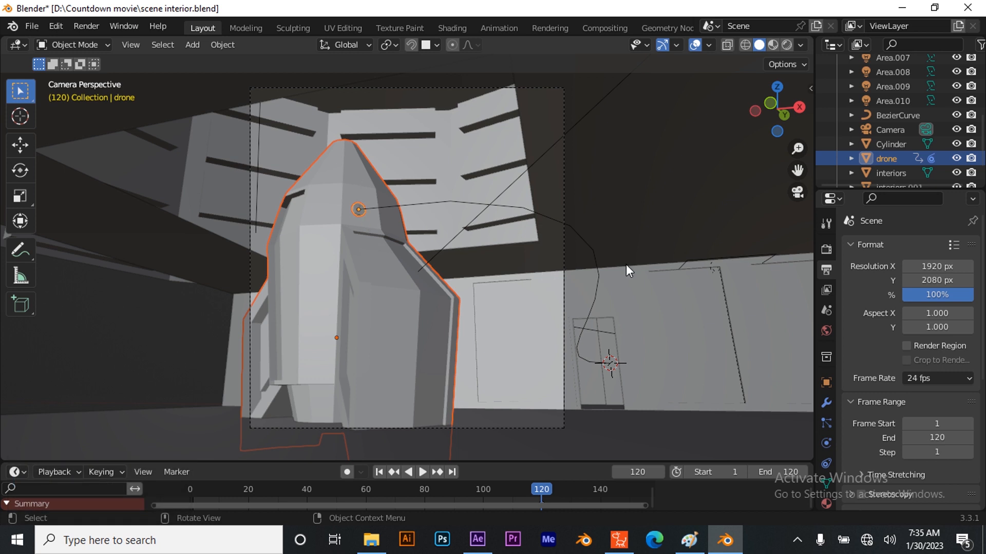
left_click(957, 114)
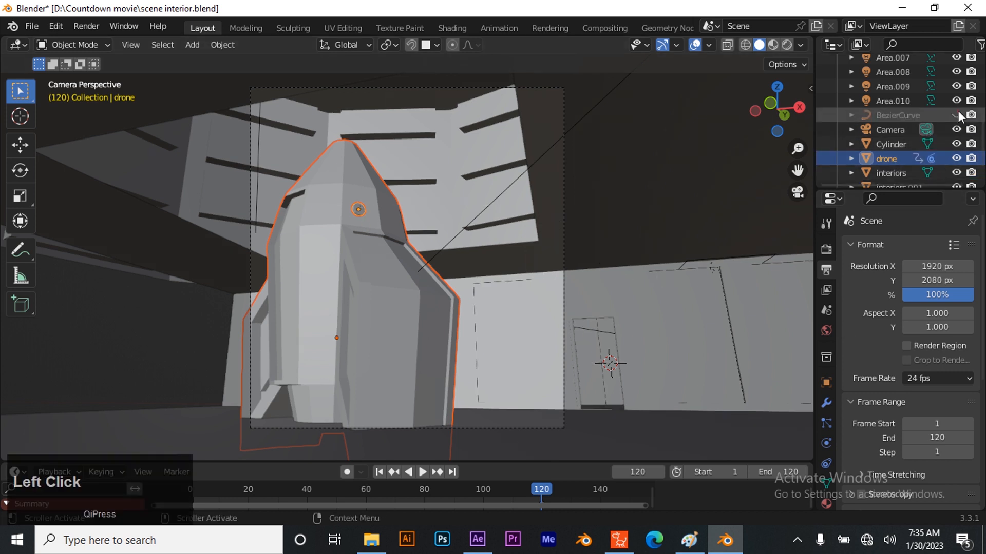
left_click(826, 130)
left_click(581, 194)
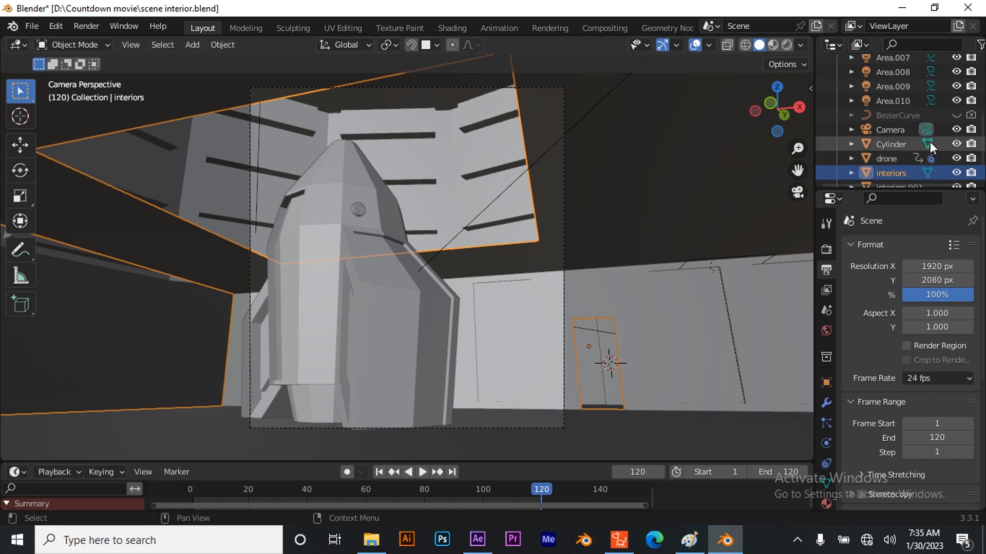
- Hide the drone and the spaceship from both the viewport and renders
left_click(958, 159)
left_click(958, 159)
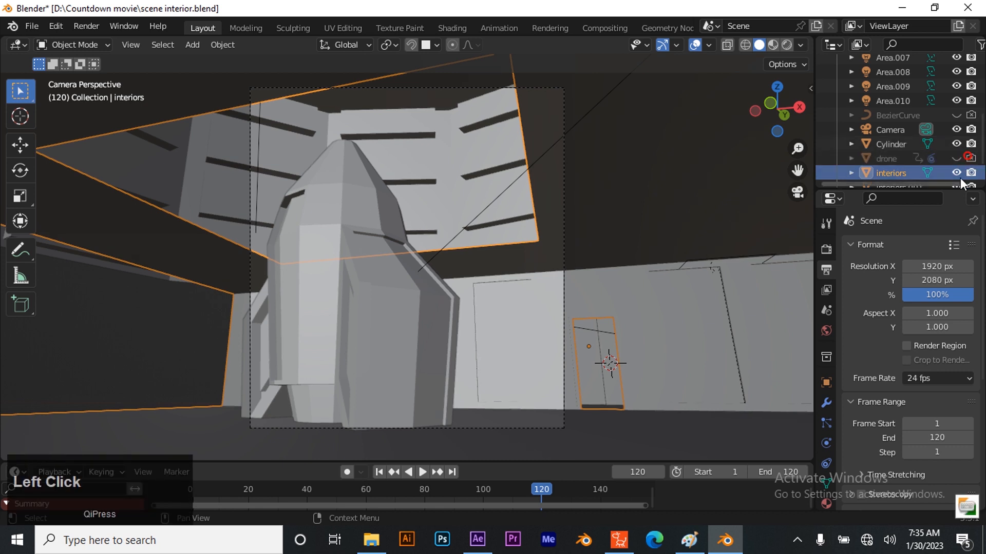
left_click(955, 159)
scroll(954, 168, "down", 2)
left_click(957, 173)
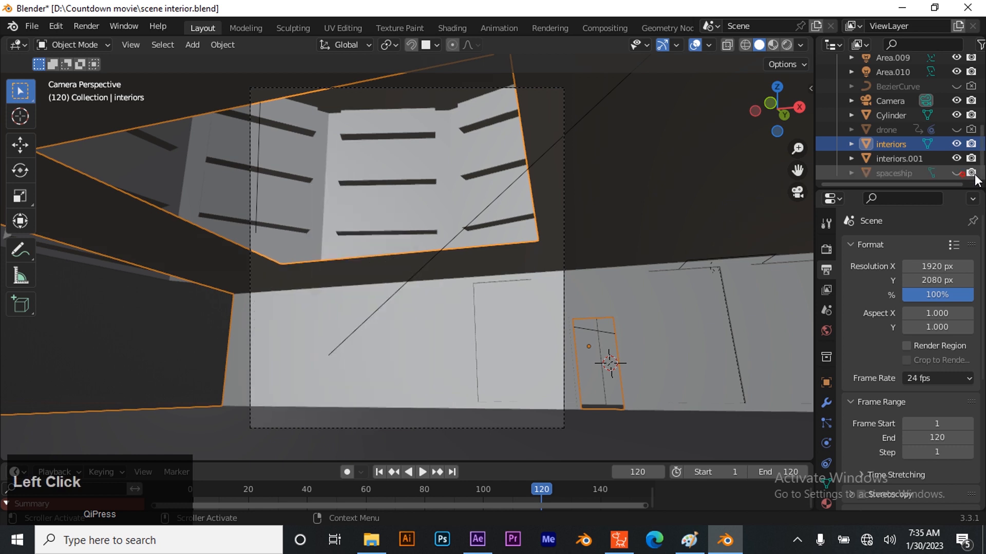
- Clear the selection and render a still image of the empty hangar at frame 120
left_click(157, 352)
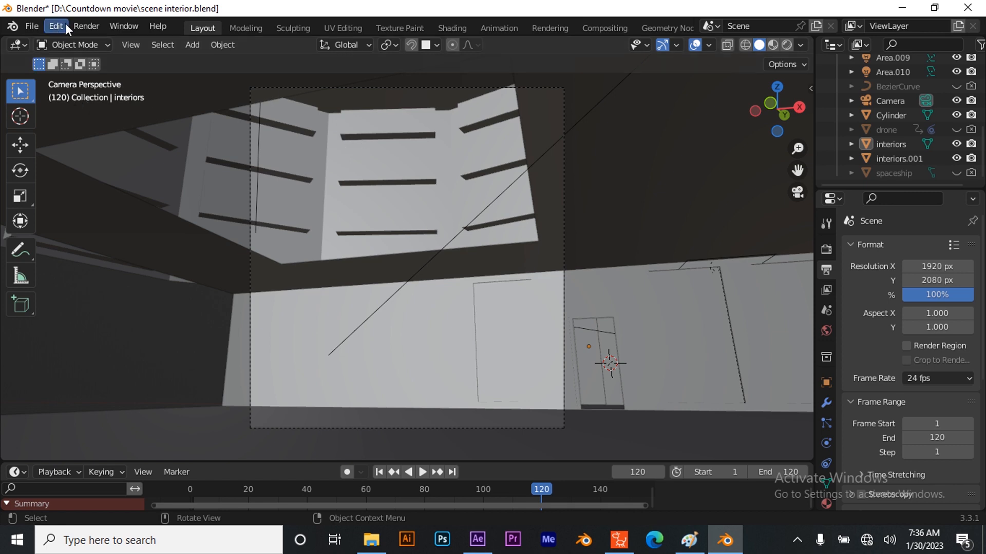
left_click(86, 26)
left_click(148, 44)
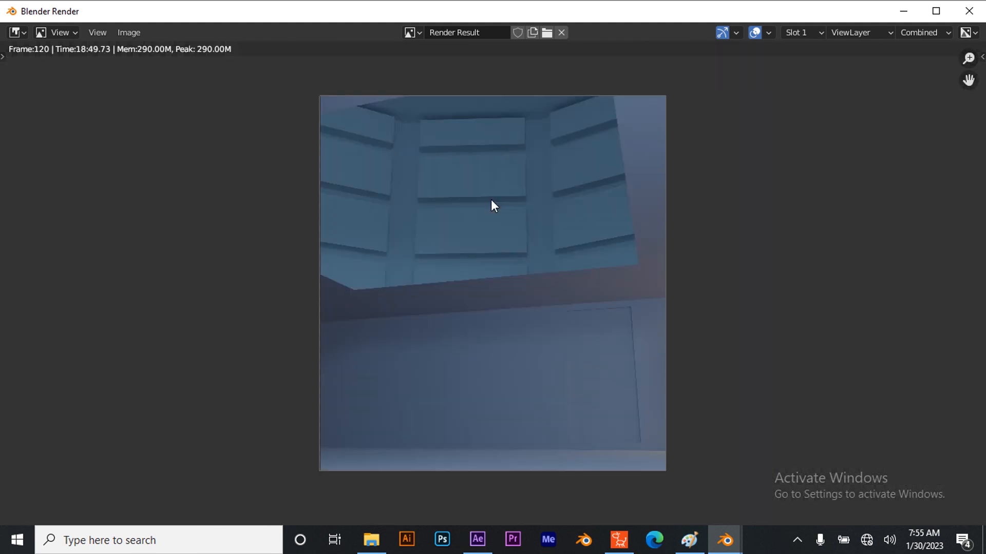
- Save the render as 4a in the Countdown movie's Scenes folder with lowered PNG compression, and close the render window
left_click(130, 34)
left_click(181, 118)
left_click(214, 149)
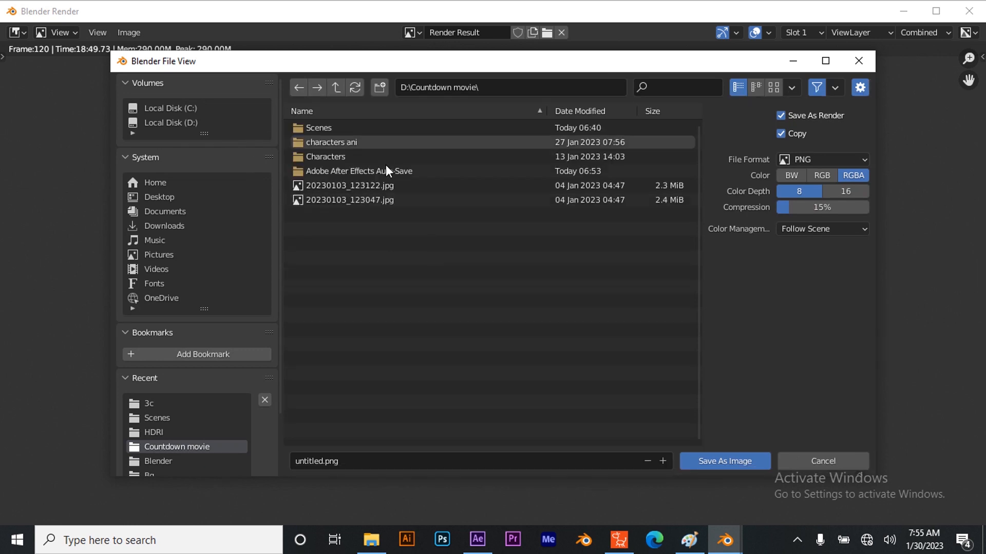
left_click(344, 129)
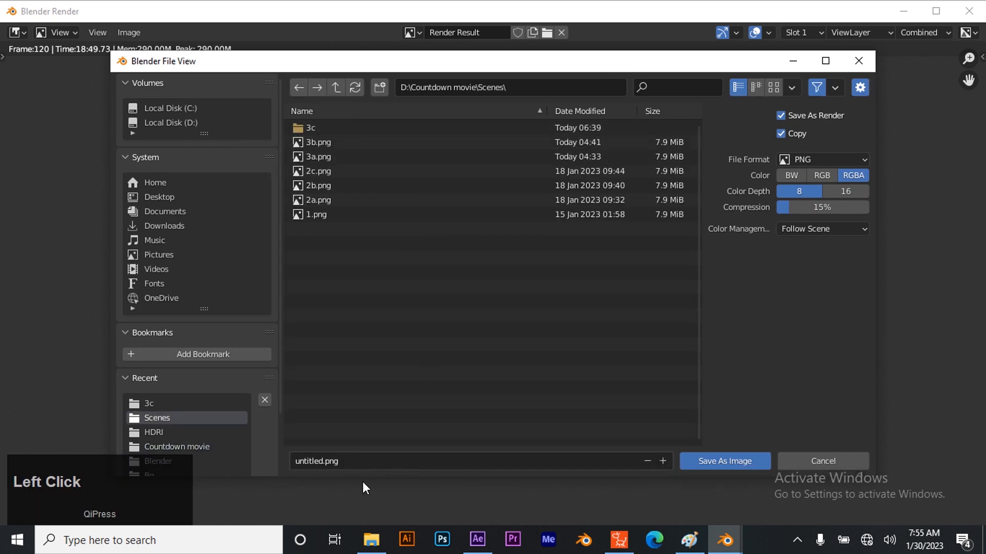
left_click(359, 463)
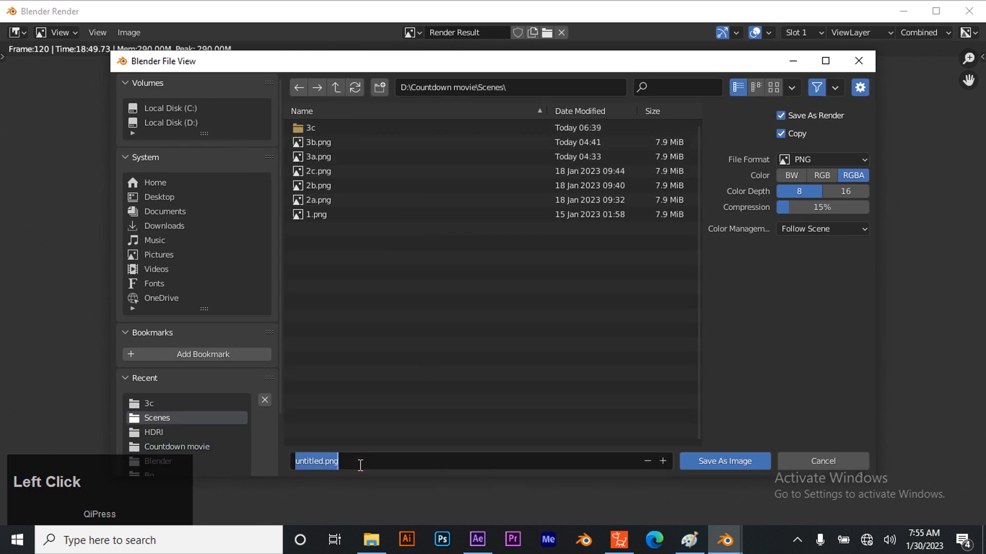
type("4a")
left_click_drag(854, 210, 777, 211)
left_click(718, 460)
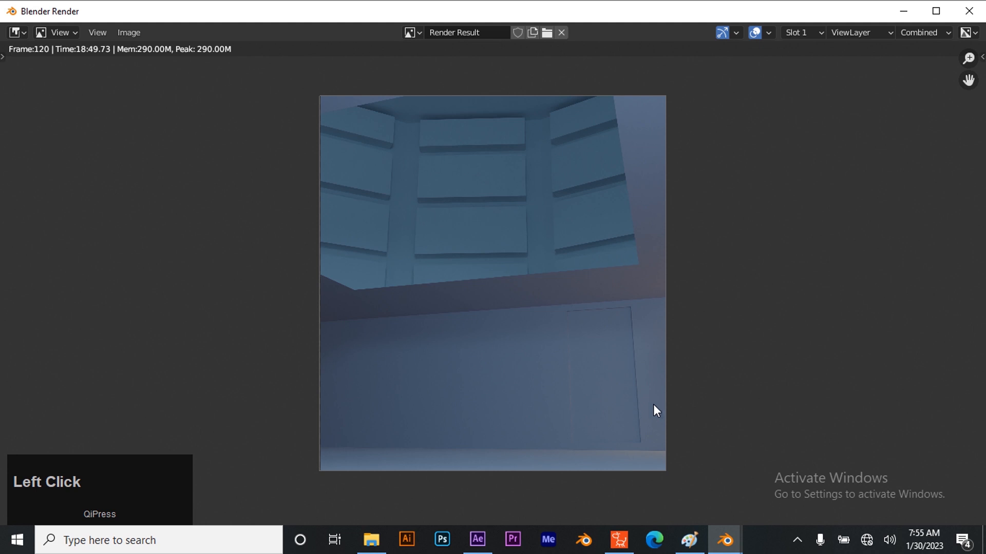
left_click(968, 10)
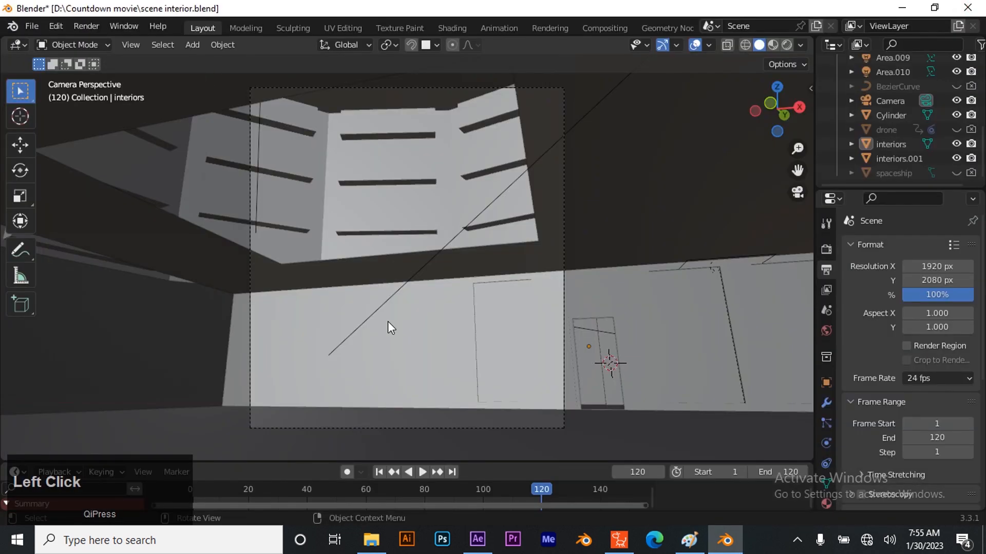
- Make the spaceship and the drone visible again in both the viewport and renders
left_click(955, 173)
left_click(956, 129)
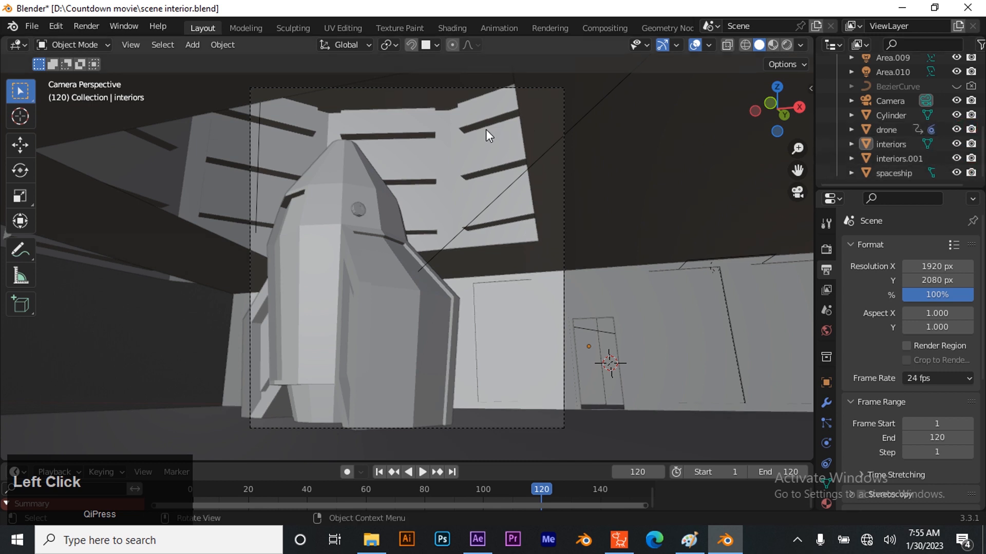
scroll(929, 128, "up", 3)
scroll(934, 154, "down", 4)
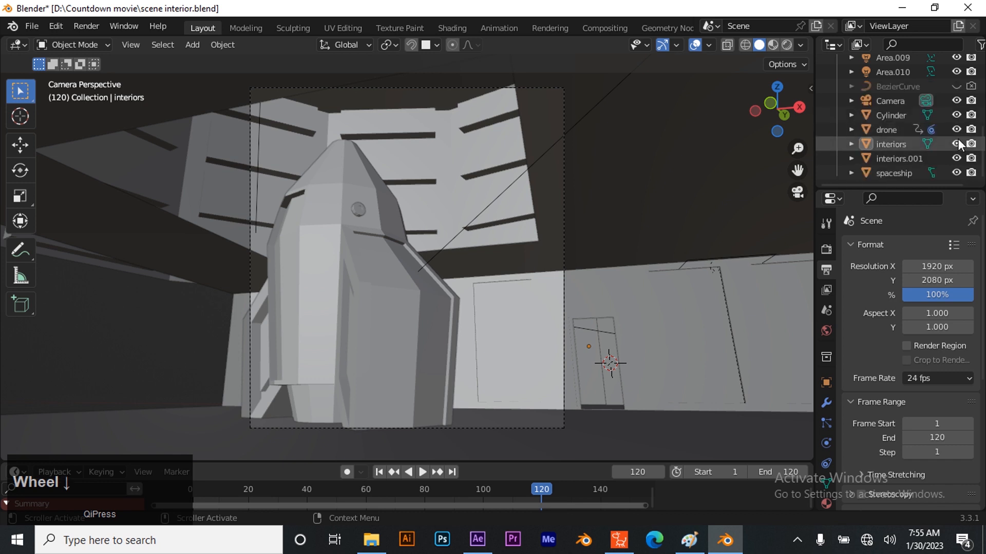
- Hide interiors and interiors.001 from both the viewport and renders, and select the Cylinder
left_click(957, 144)
left_click(956, 158)
left_click(970, 144)
left_click(969, 158)
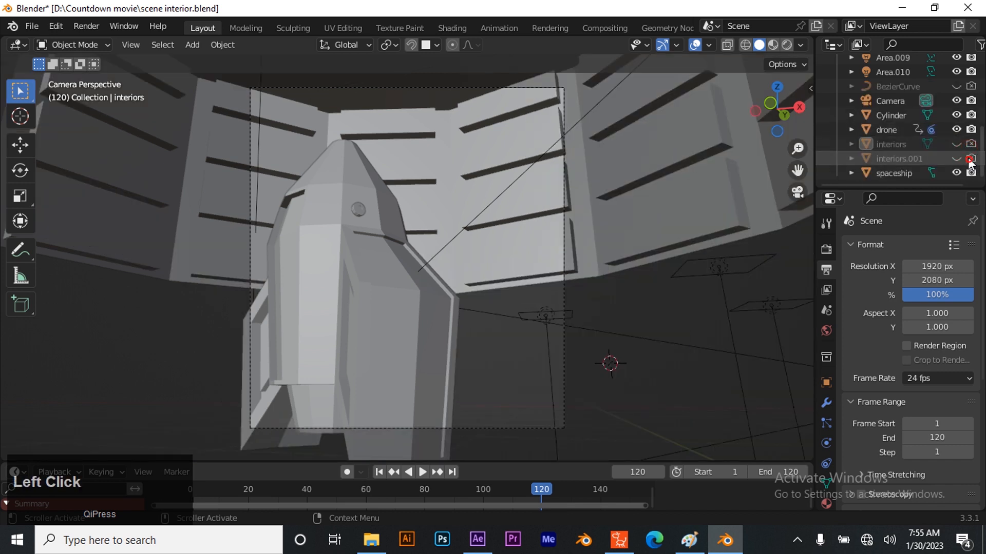
left_click(422, 147)
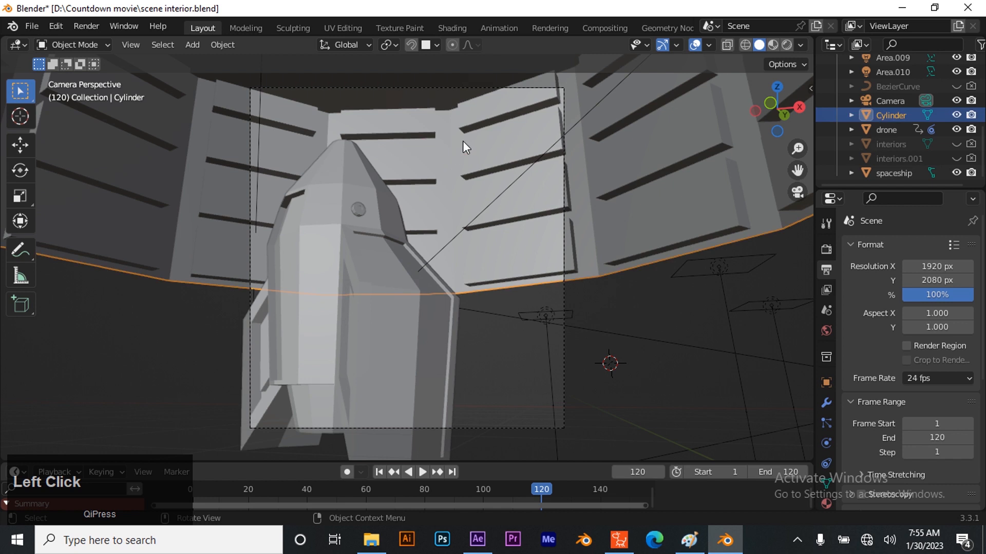
- Hide the Cylinder from both the viewport and renders, and render a still image of the spaceship and drone at frame 120
left_click(956, 115)
left_click(970, 115)
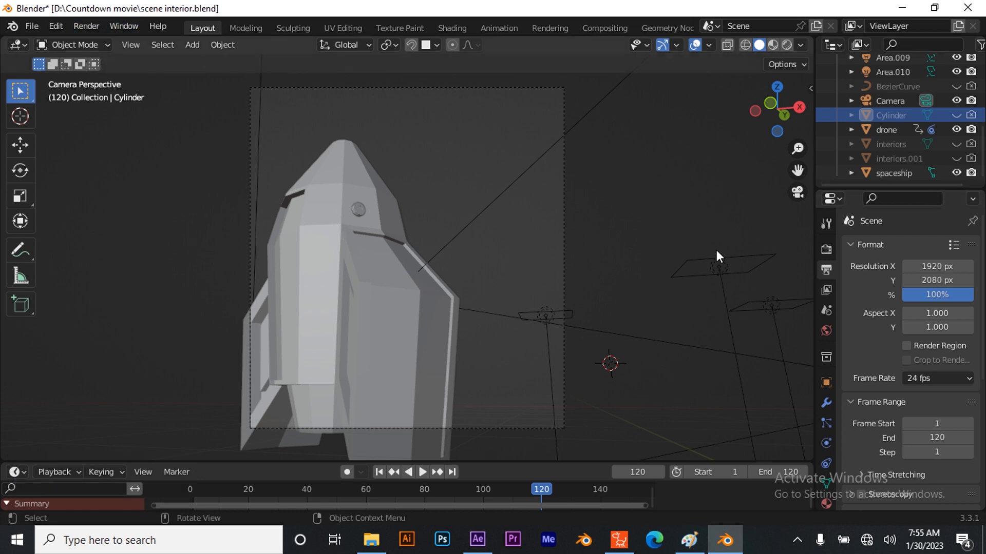
left_click(85, 27)
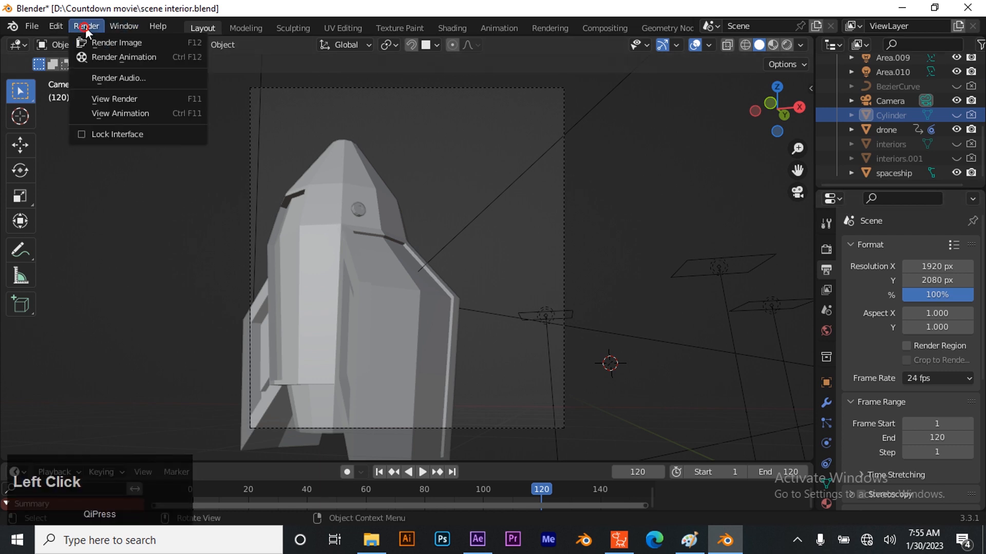
left_click(158, 42)
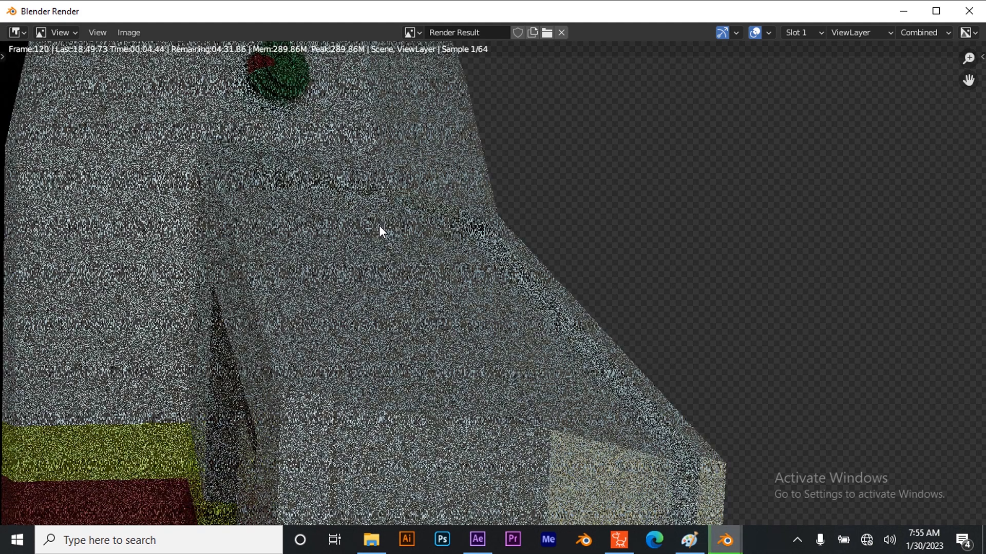
scroll(380, 228, "down", 5)
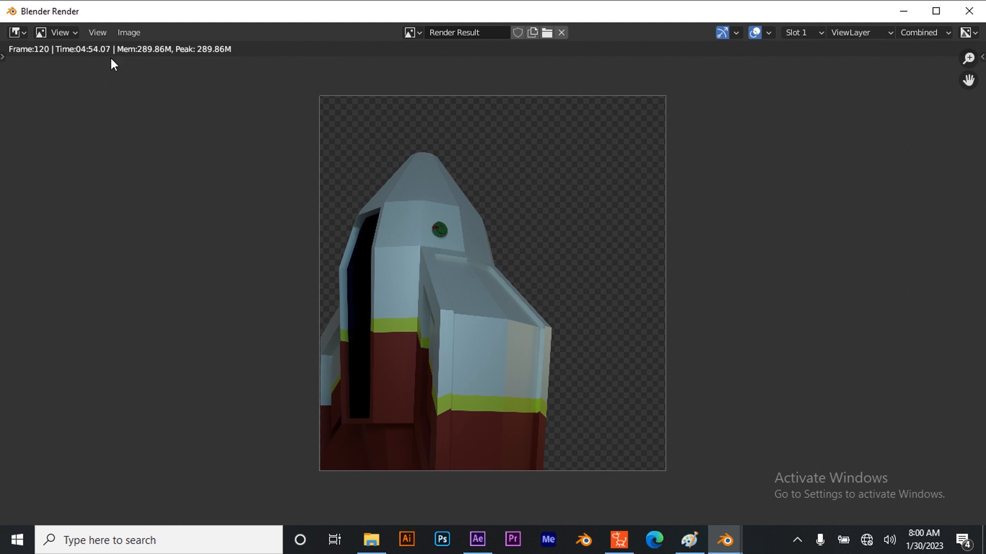
- Save the render as 4b.png in the Scenes folder with lowered PNG compression, and close the render window
left_click(129, 32)
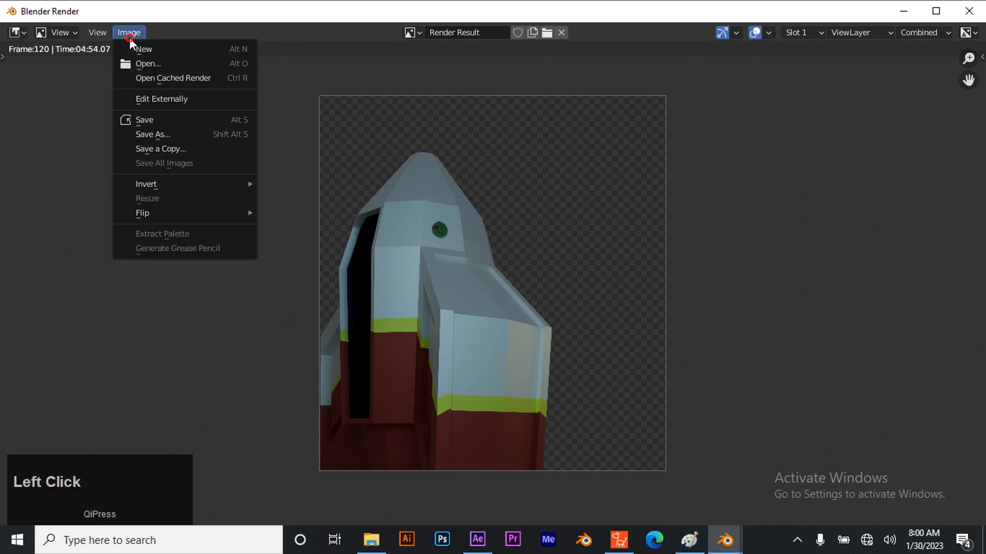
left_click(183, 121)
left_click(326, 459)
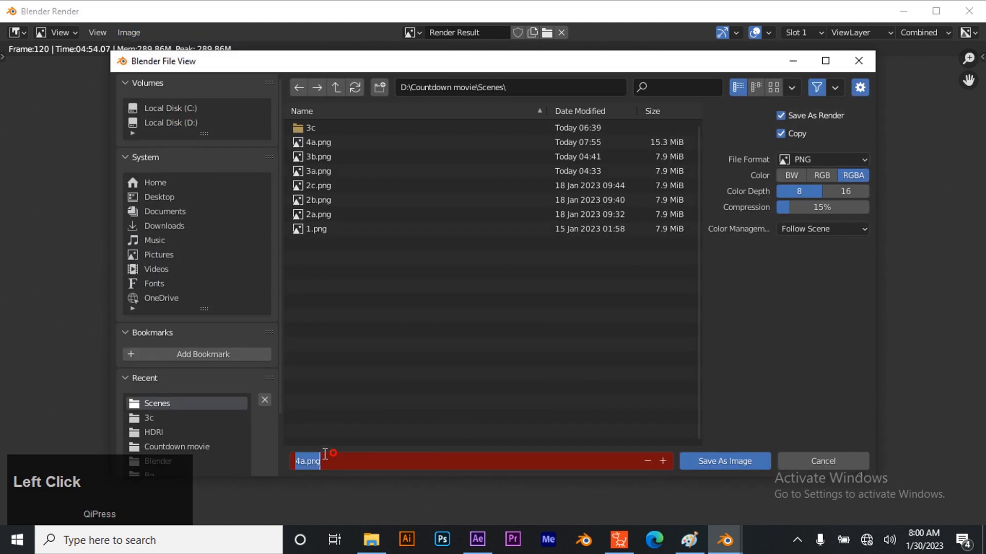
left_click(303, 461)
key("BackSpace")
type("b")
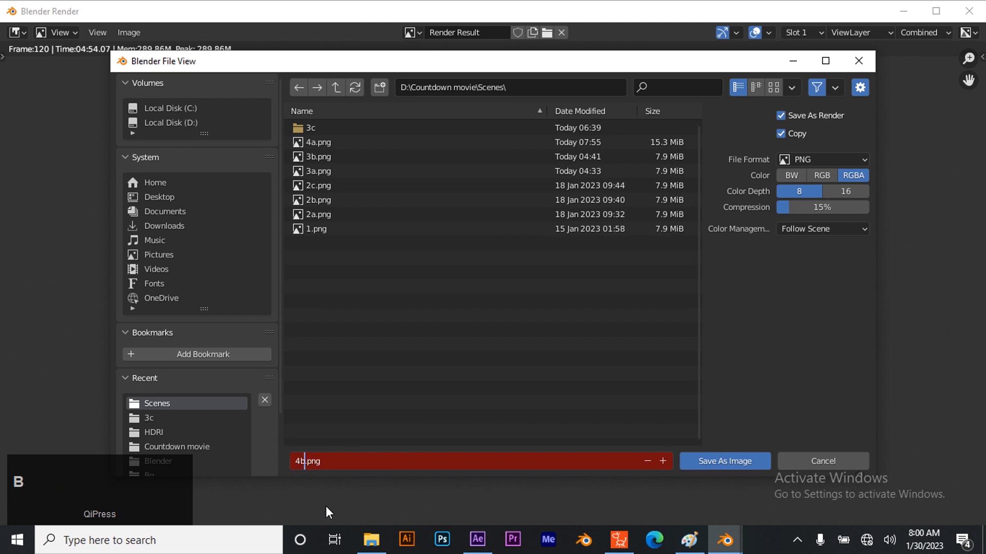
left_click(808, 210)
left_click_drag(810, 208, 775, 208)
left_click(717, 462)
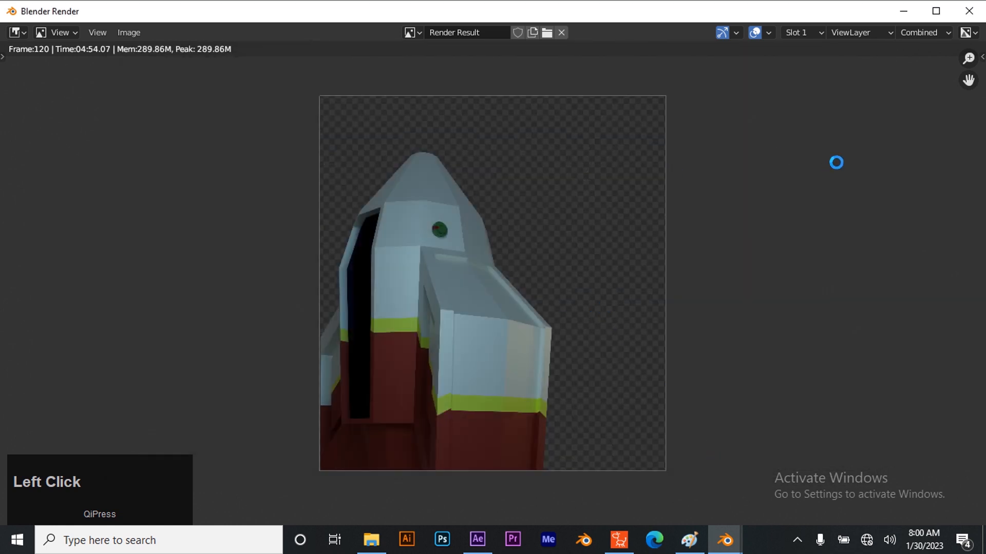
left_click(969, 11)
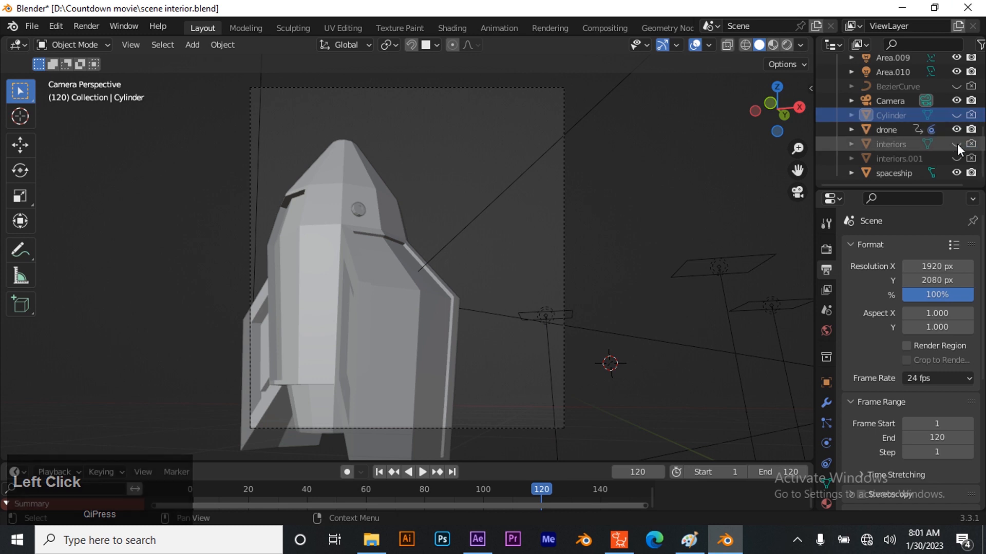
- Make interiors, interiors.001, the Cylinder and the BezierCurve visible again in the viewport and renders, and save the scene file
left_click_drag(957, 144, 958, 156)
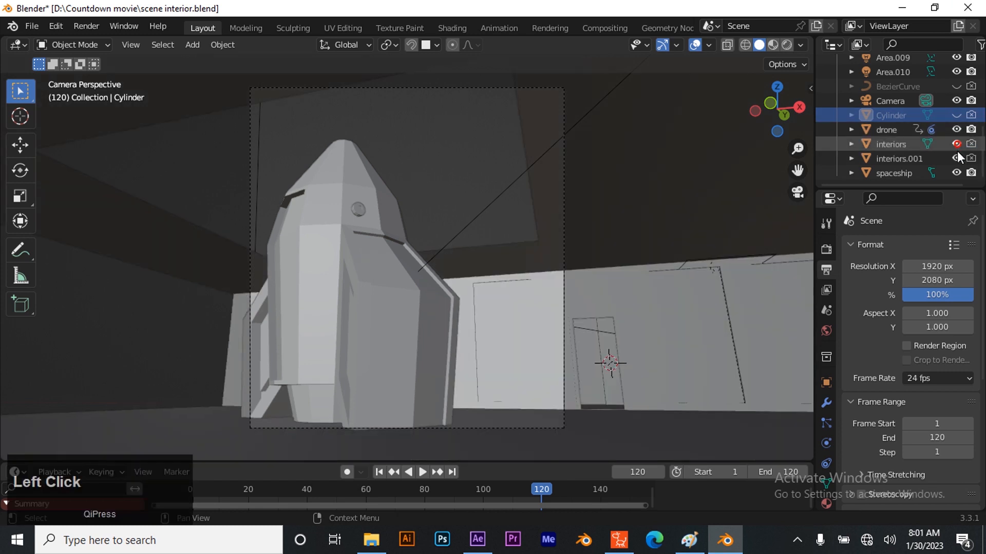
left_click(957, 114)
left_click(956, 86)
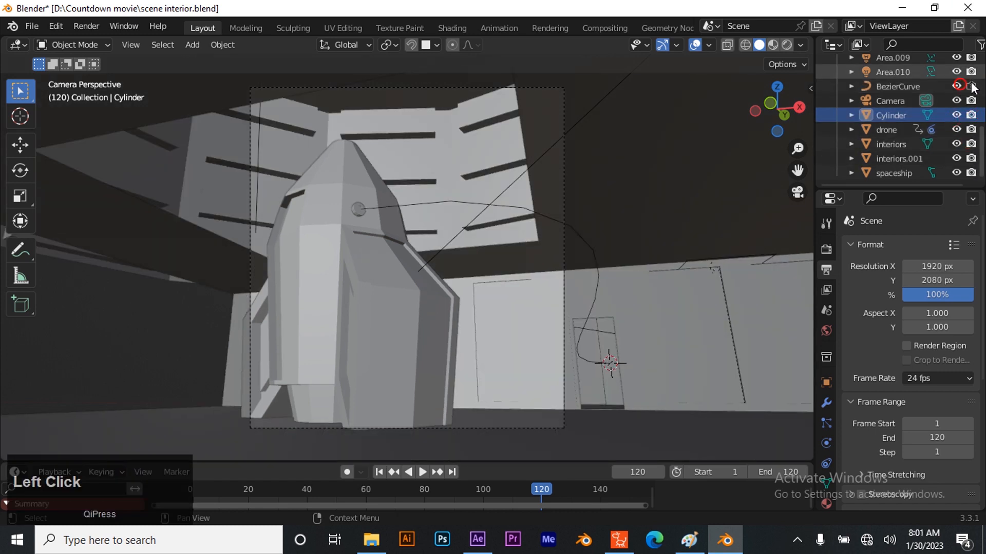
left_click(970, 87)
left_click(971, 86)
left_click(971, 87)
scroll(919, 129, "up", 8)
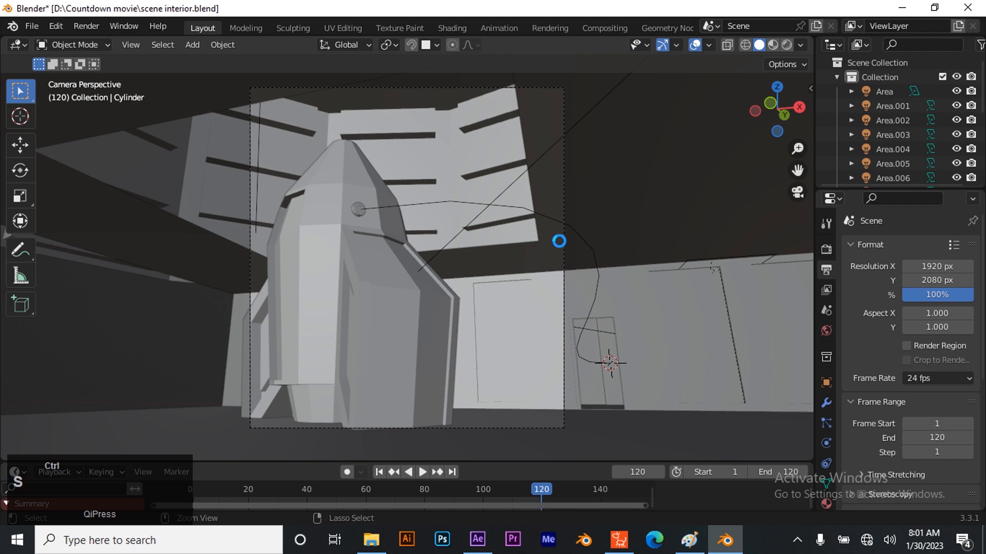
key("ctrl+s")
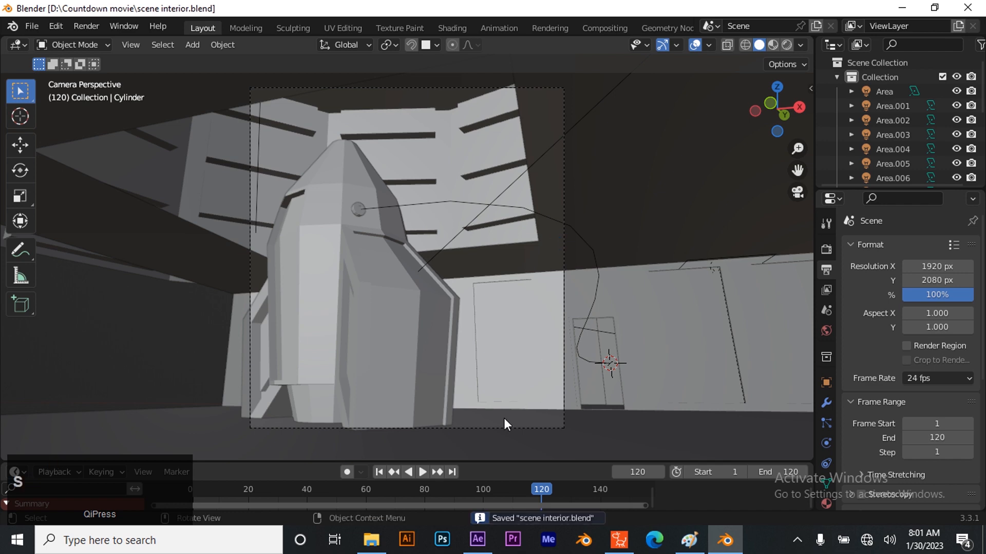
- Switch to After Effects and import 4a.png and 4b.png from the Countdown movie's Scenes folder into the project
left_click(478, 539)
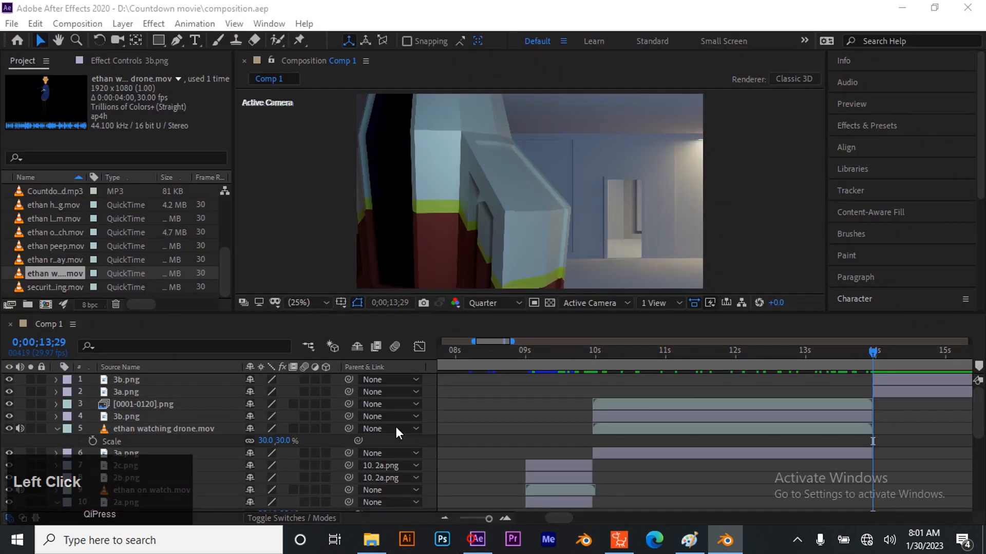
left_click(368, 540)
double_click(588, 192)
left_click(445, 291)
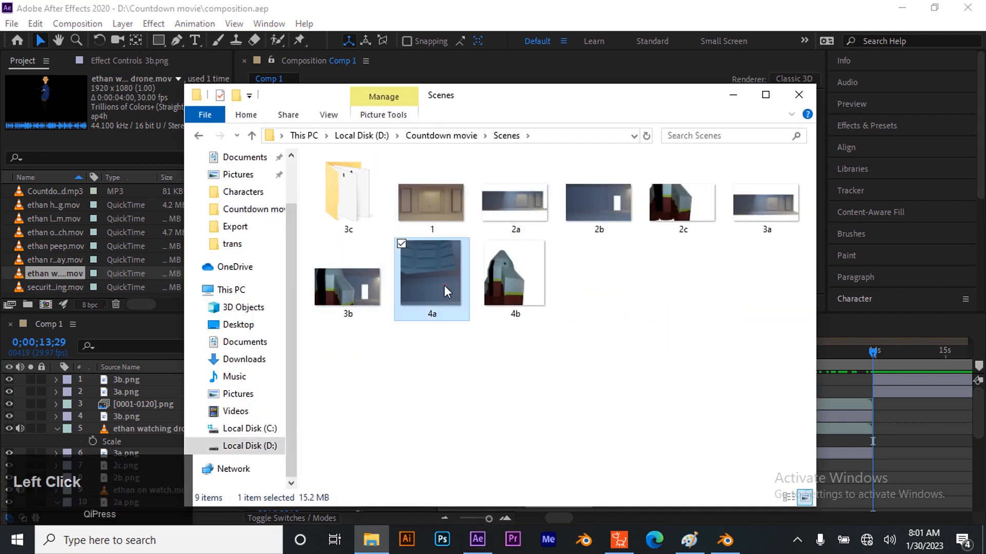
left_click(501, 266, "ctrl")
left_click_drag(450, 254, 7, 251)
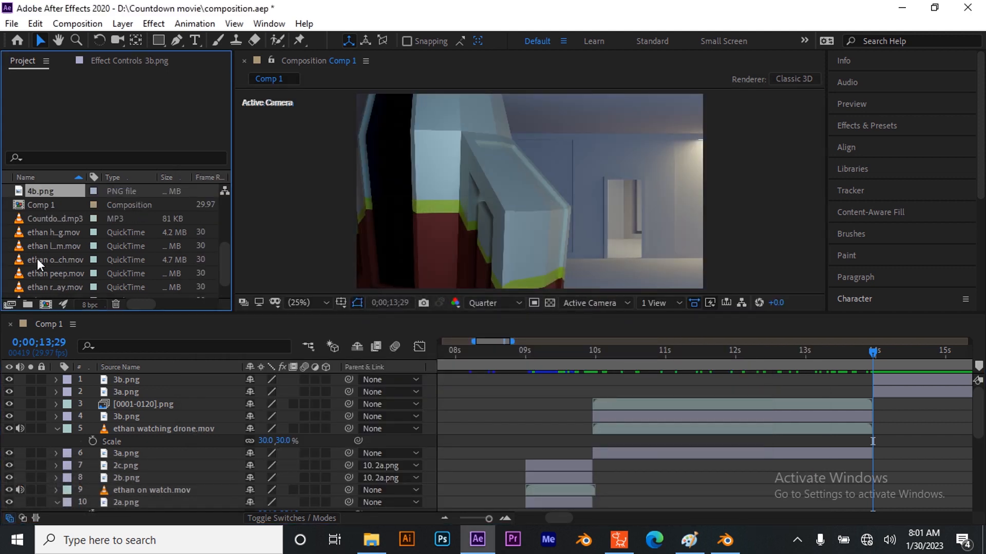
- Add 4a.png and 4b.png as layers in Comp 1, with both starting at 0;00;13;29
scroll(37, 257, "up", 1)
left_click_drag(54, 231, 884, 376)
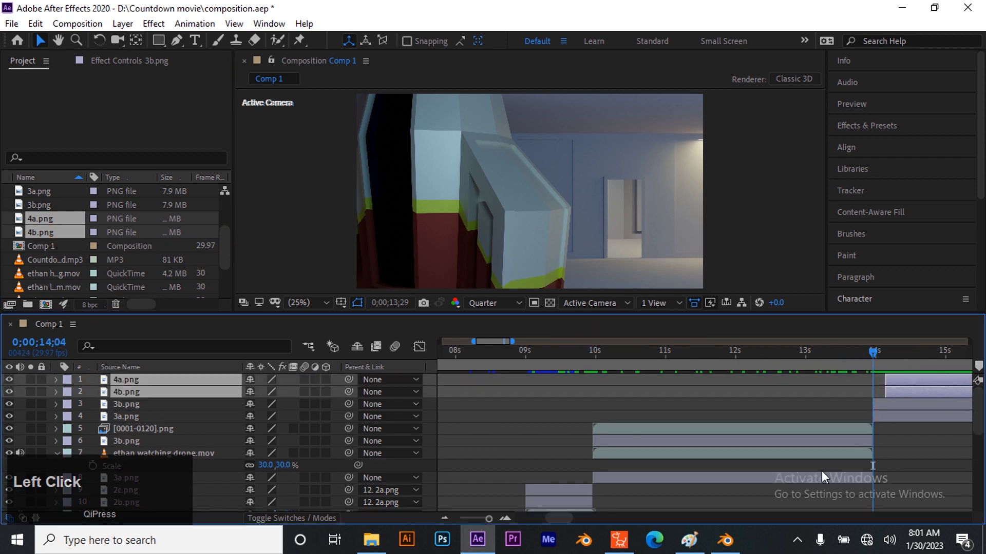
scroll(763, 519, "down", 5)
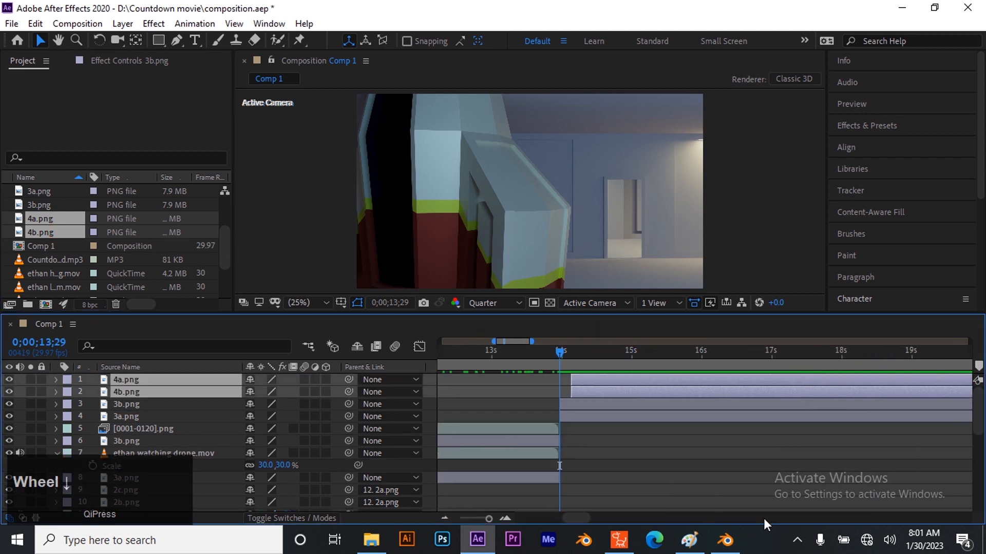
left_click_drag(612, 377, 602, 380)
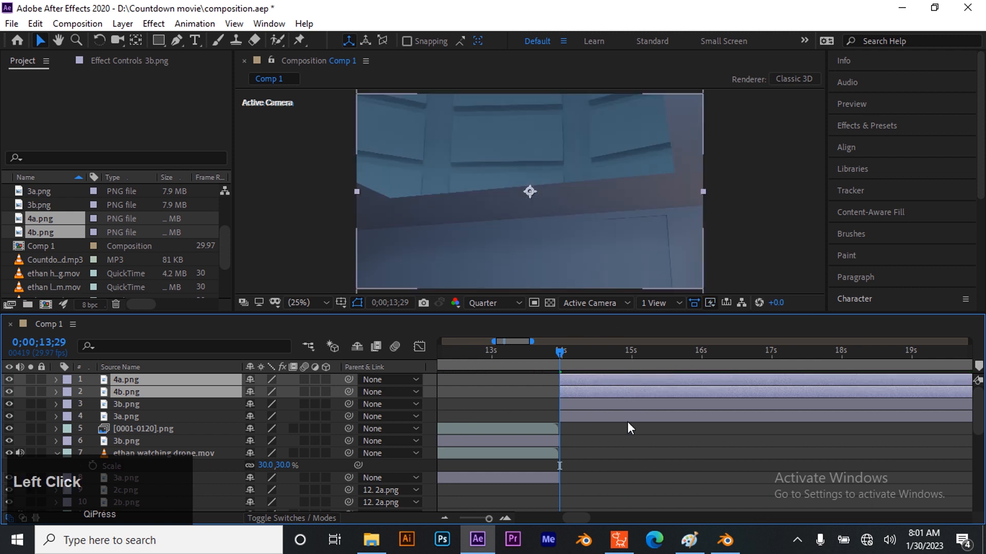
- Delete the 3b.png and 3a.png layers that start at 0;00;13;29, and move 4a.png beneath 4b.png in the layer stack
left_click(633, 402)
left_click(629, 417, "shift")
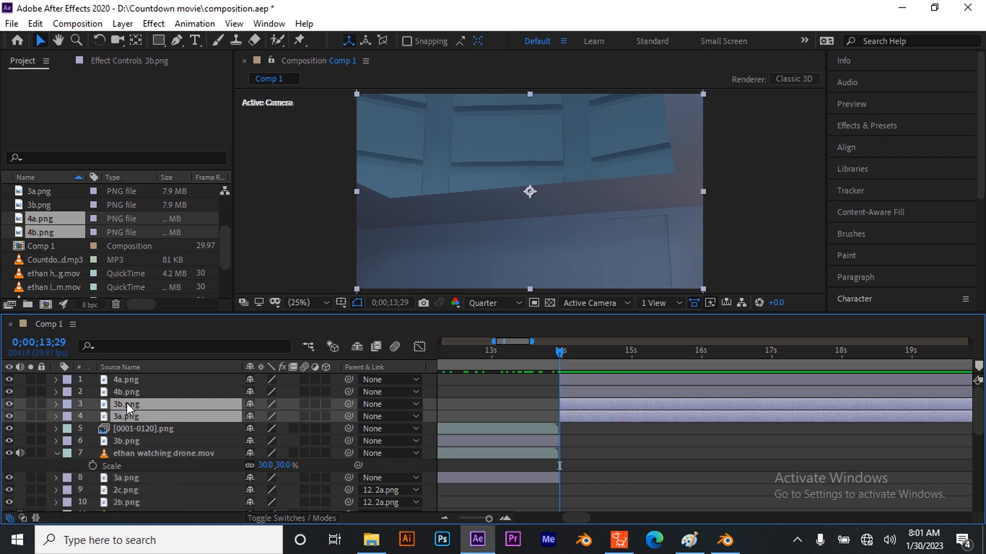
key("Delete")
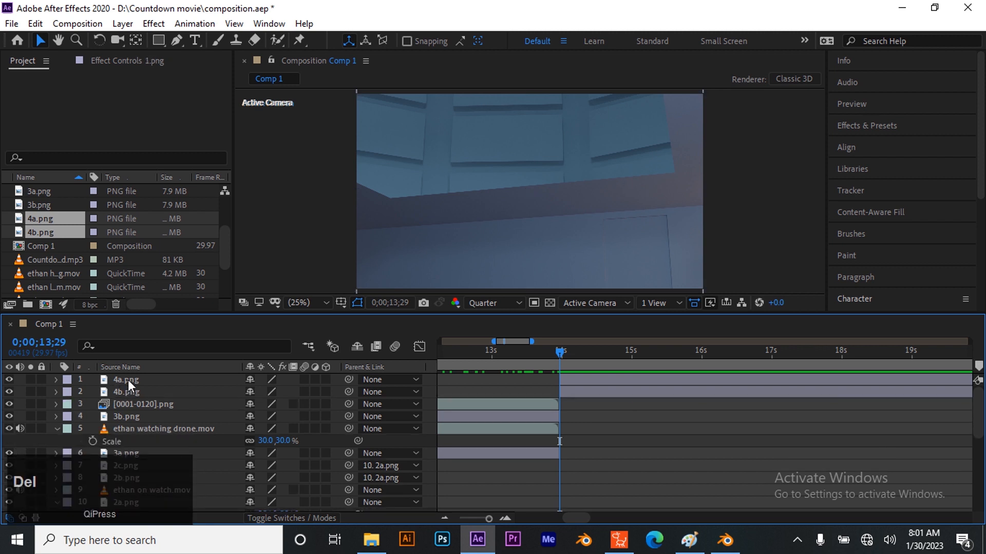
left_click(129, 380)
left_click_drag(133, 378, 134, 398)
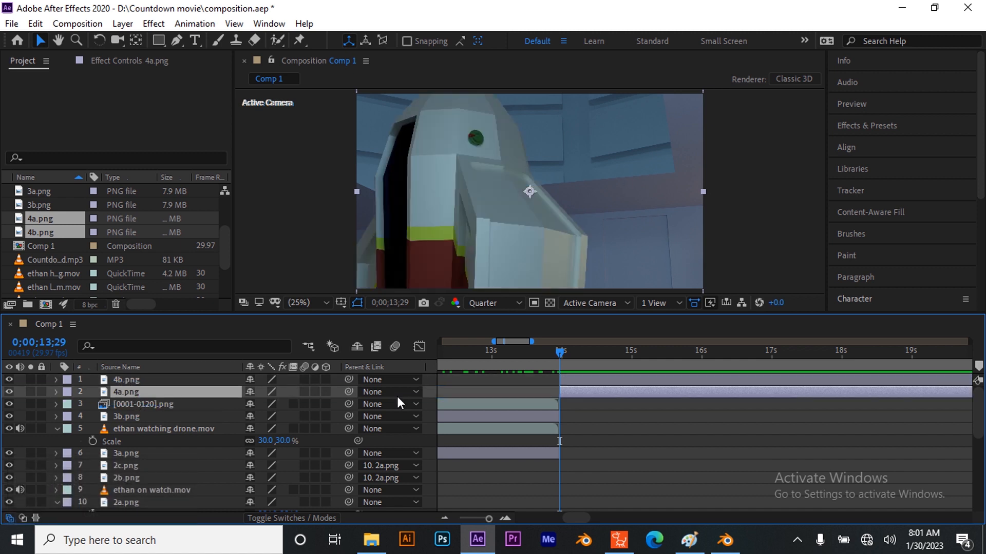
left_click(632, 412)
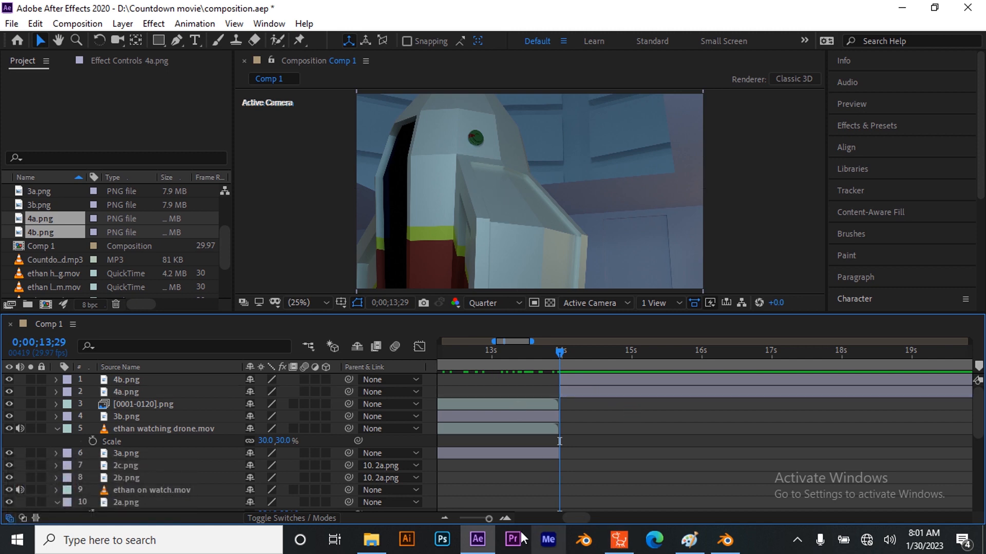
left_click(737, 550)
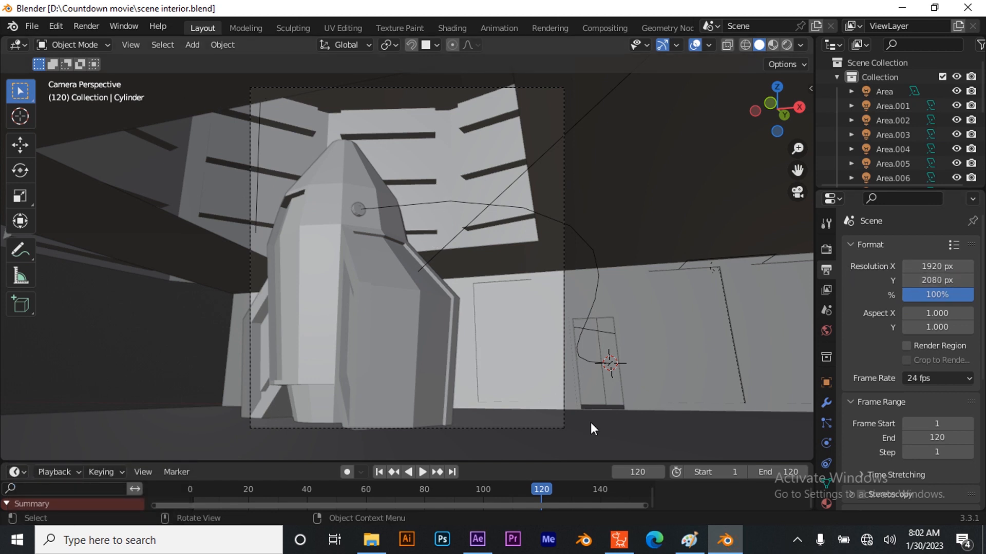
left_click(477, 540)
- Animate the 4b.png layer's Position with a keyframe at 0;00;13;29 and another of 960, 42 at 0;00;15;00
left_click(435, 183)
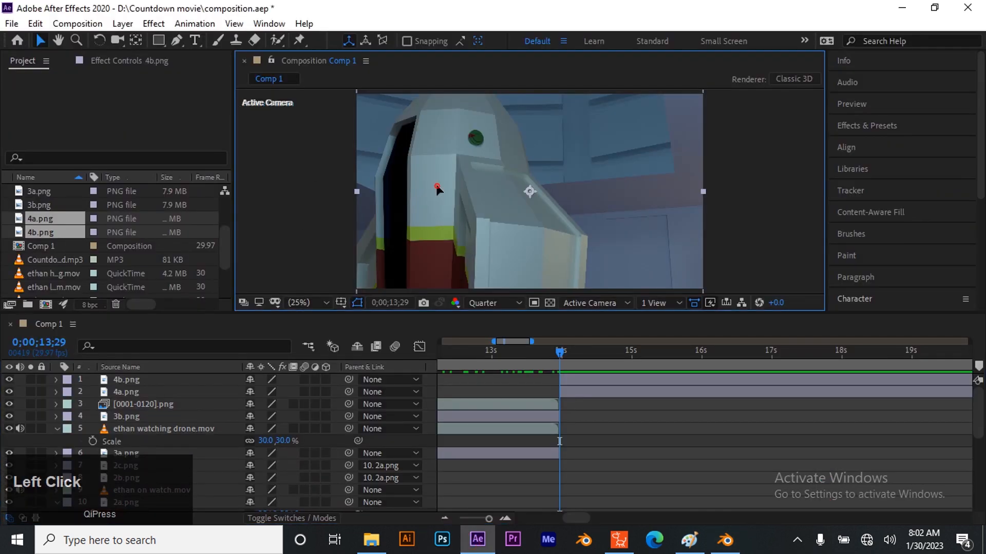
left_click(575, 380)
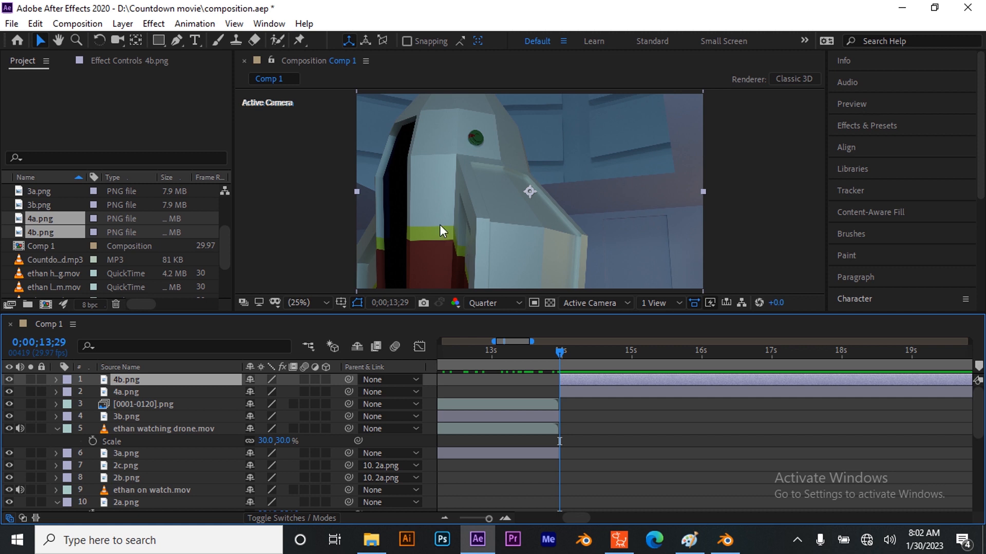
left_click(204, 384)
key("p")
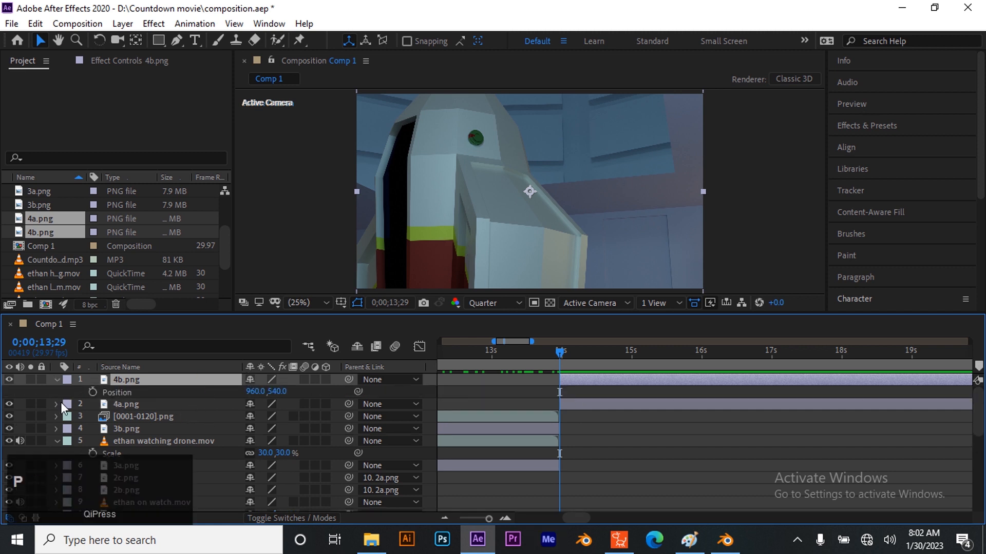
left_click(93, 391)
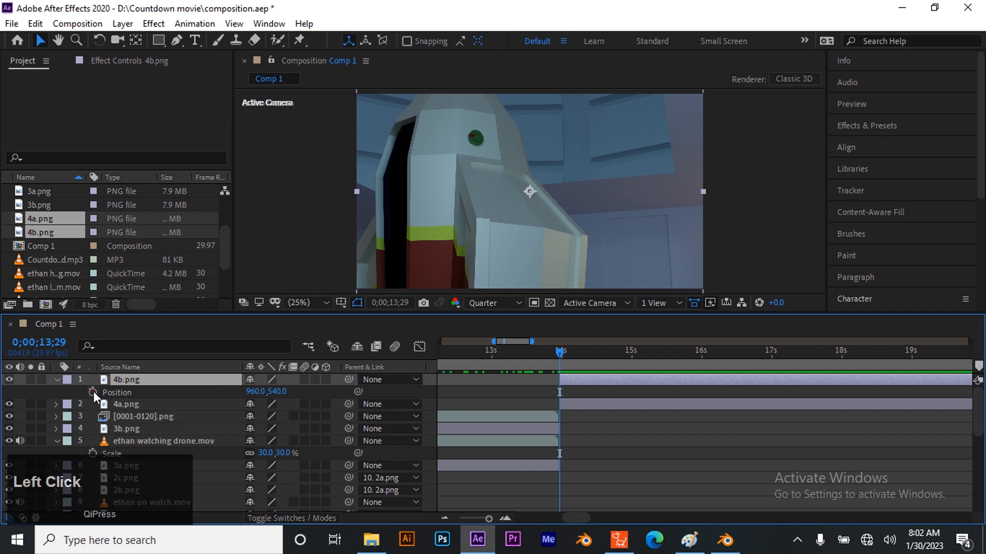
left_click_drag(561, 353, 633, 421)
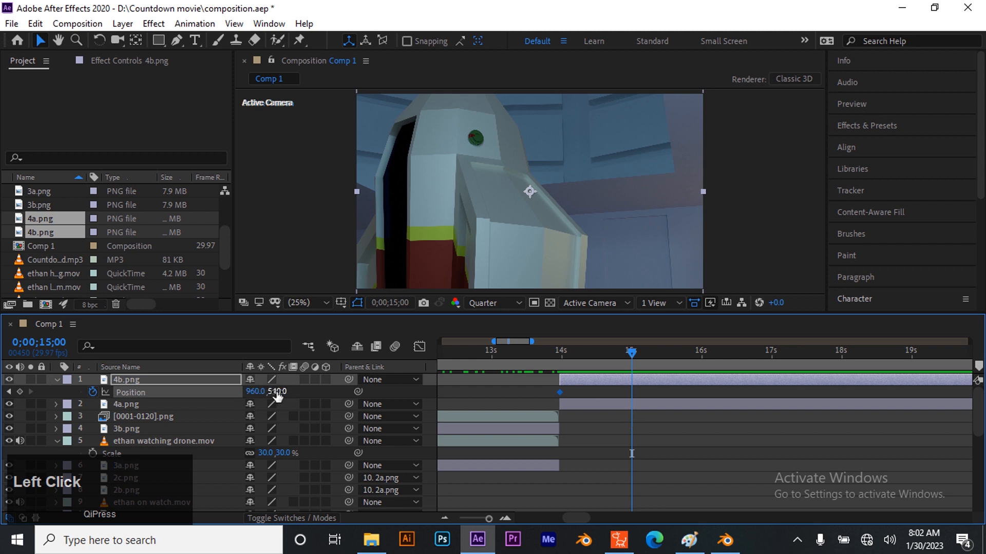
left_click_drag(277, 391, 128, 384)
left_click_drag(276, 392, 18, 458)
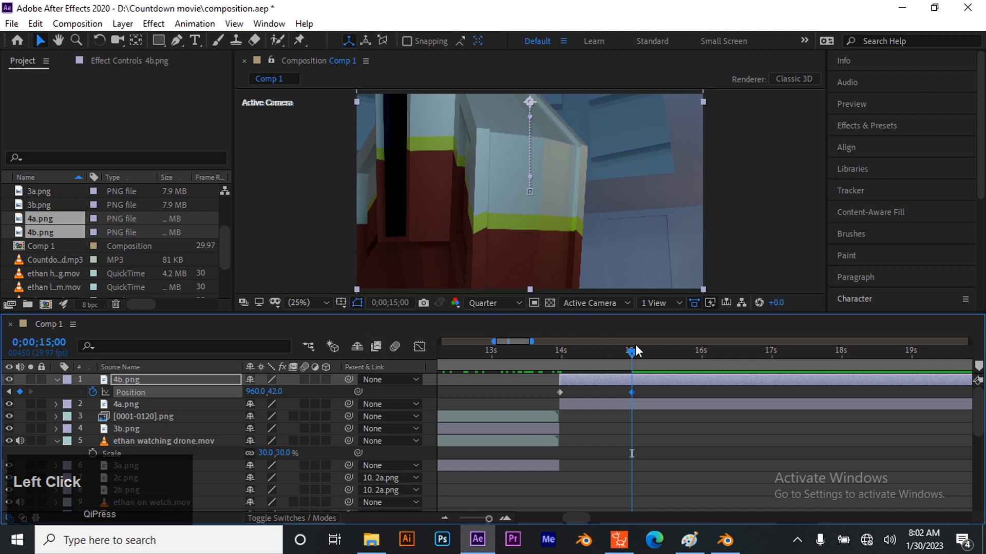
- Play back the composition from 0;00;13;29 to review the spaceship layer's vertical movement
left_click_drag(630, 355, 558, 371)
left_click(476, 391)
key("b")
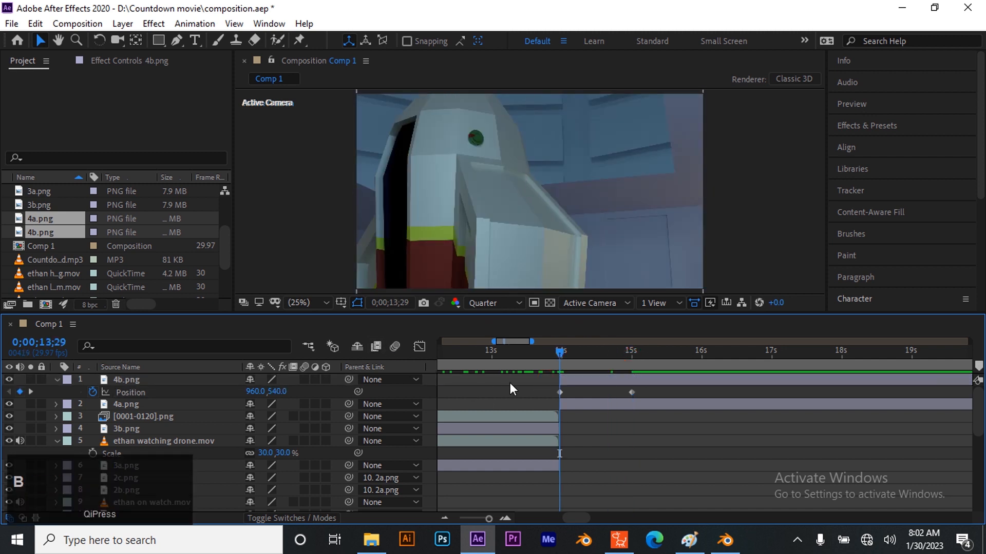
key("z")
key("space")
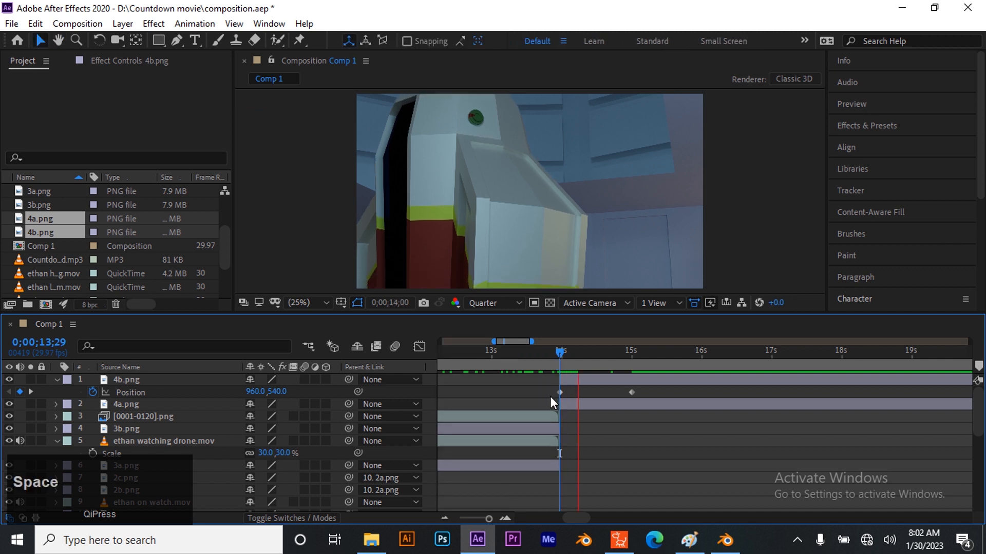
key("space")
left_click_drag(664, 353, 559, 418)
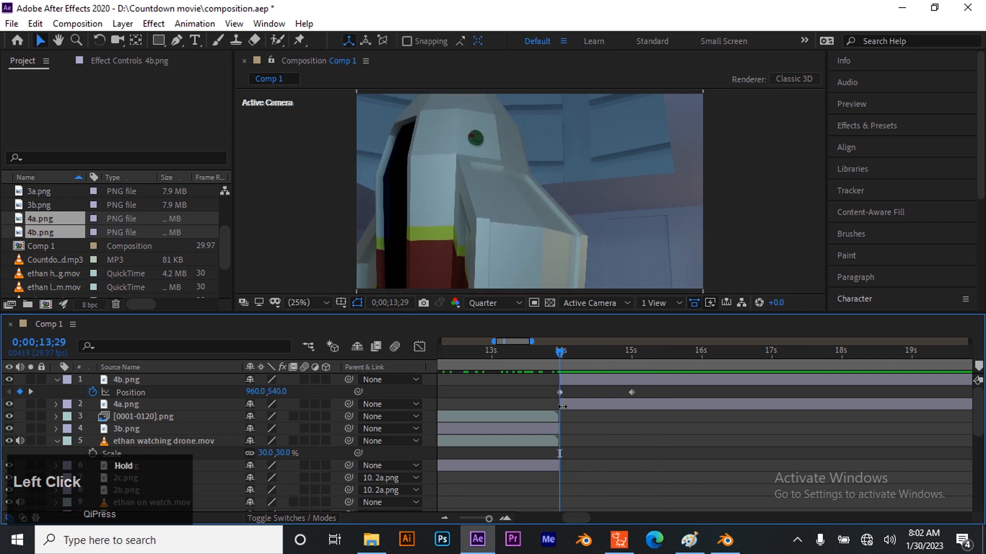
key("space")
key("space")
- Set the 4b.png Position keyframe at 0;00;13;29 to 960, 1525 and preview the motion
left_click_drag(642, 356, 559, 417)
left_click_drag(276, 391, 648, 393)
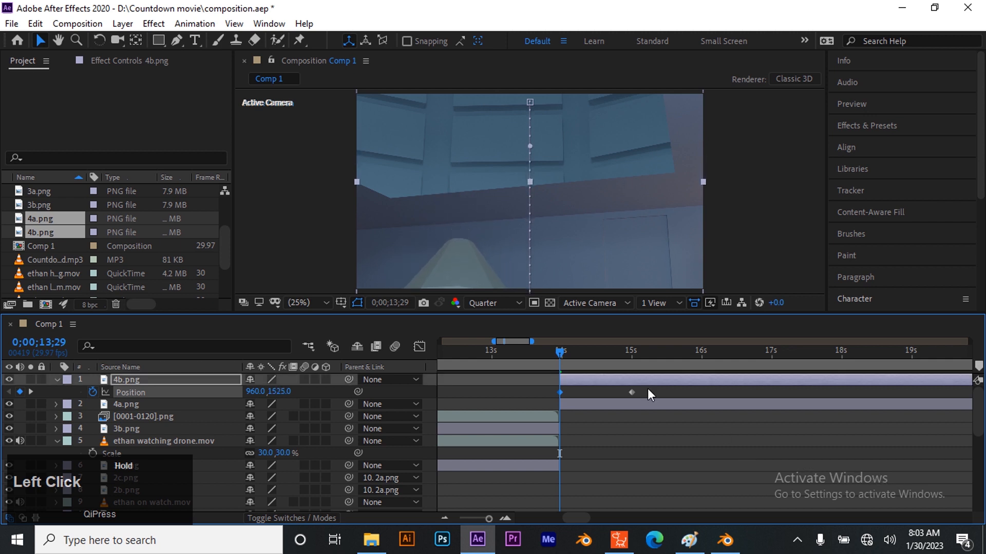
left_click(569, 424)
key("space")
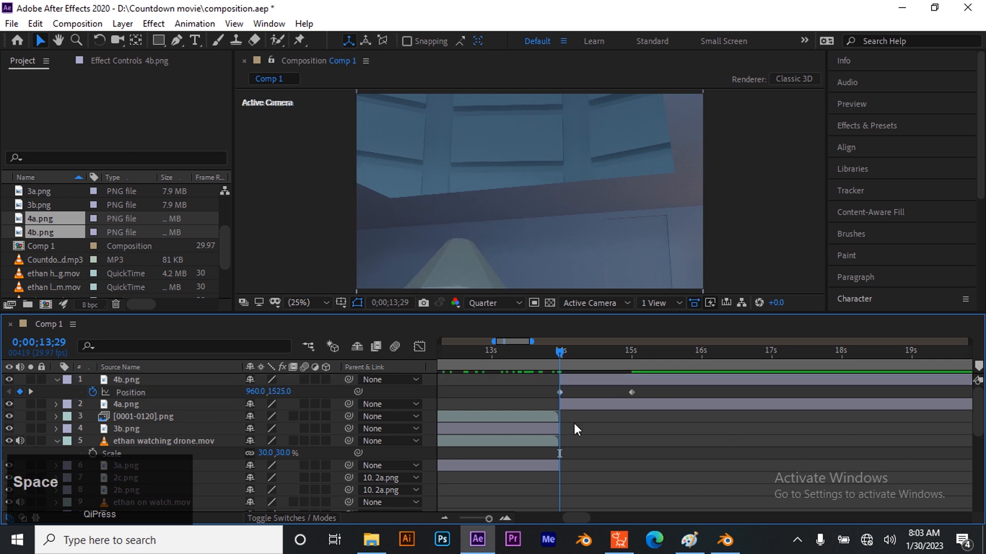
- Set the 4b.png Position keyframe at 0;00;13;29 to 960, 1842 so the spaceship starts out of frame
key("space")
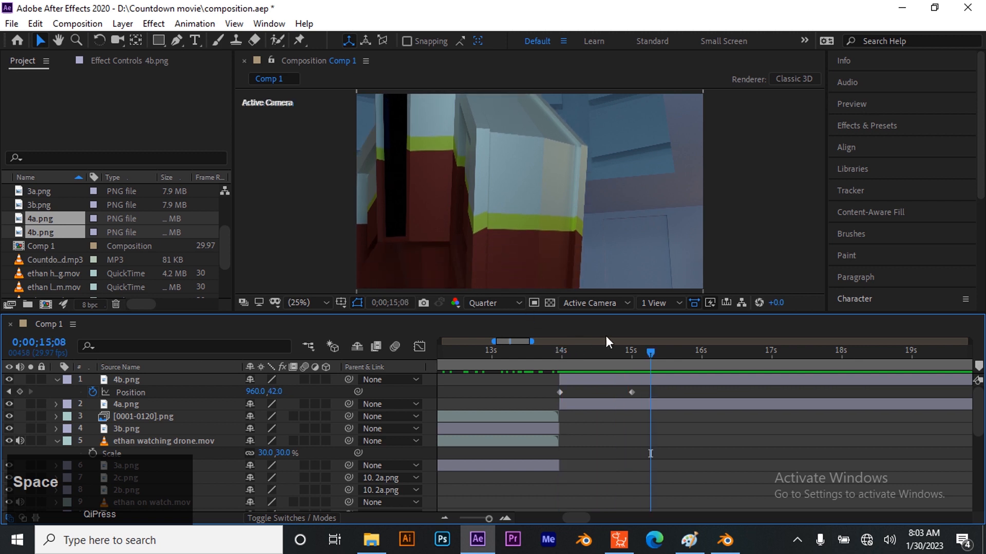
left_click(632, 352)
left_click_drag(616, 364, 556, 463)
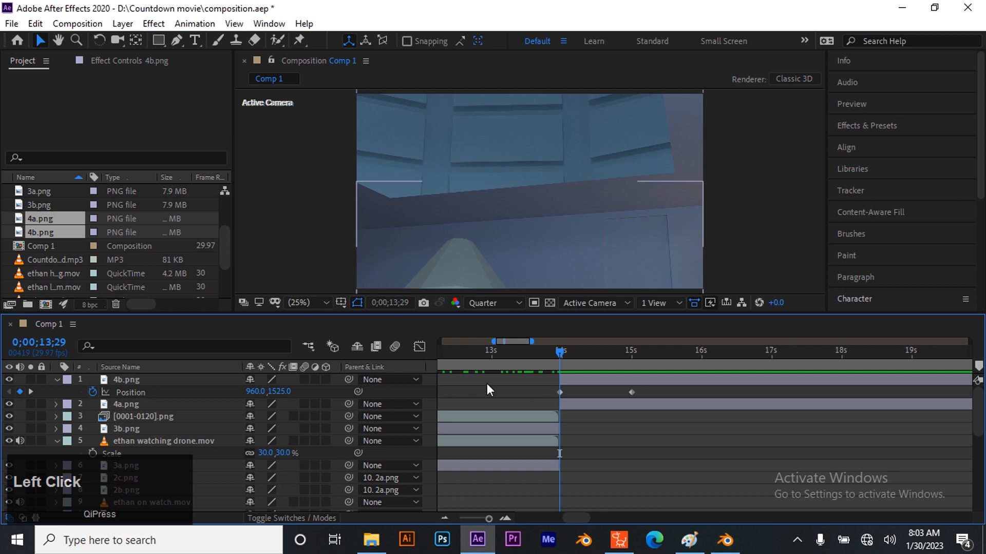
left_click_drag(272, 392, 501, 395)
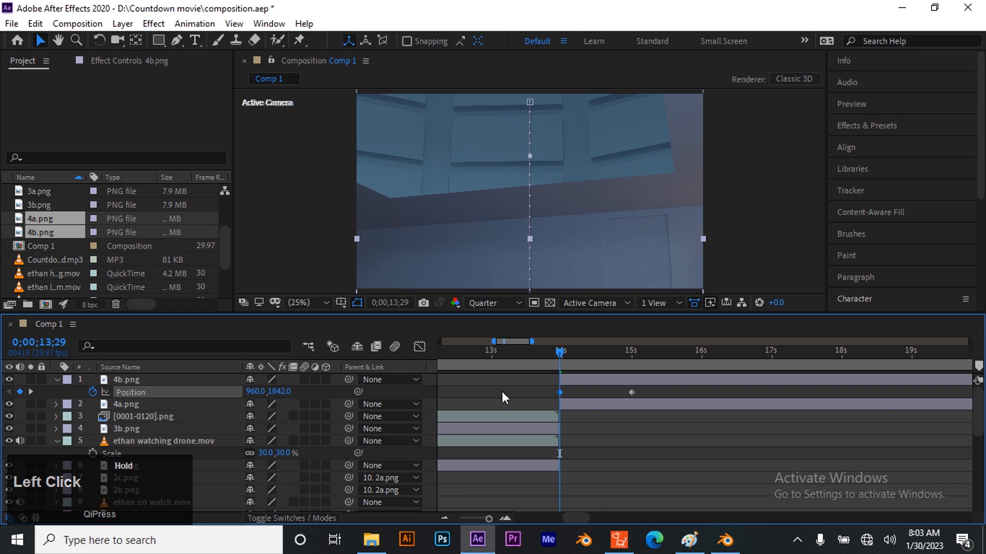
- Play back the shot from 0;00;12;10 and again from 0;00;13;29 to review the spaceship's entrance
left_click_drag(562, 351, 512, 382)
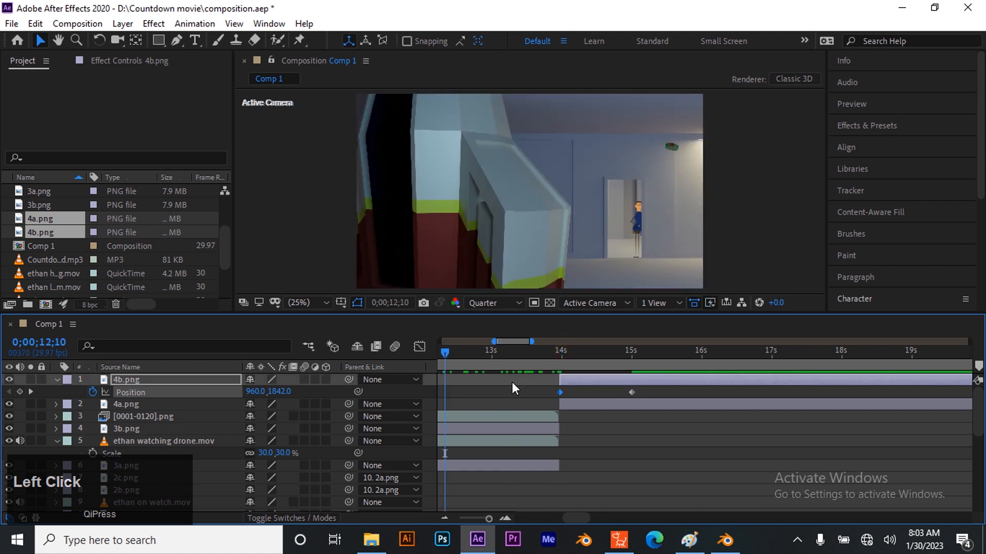
key("space")
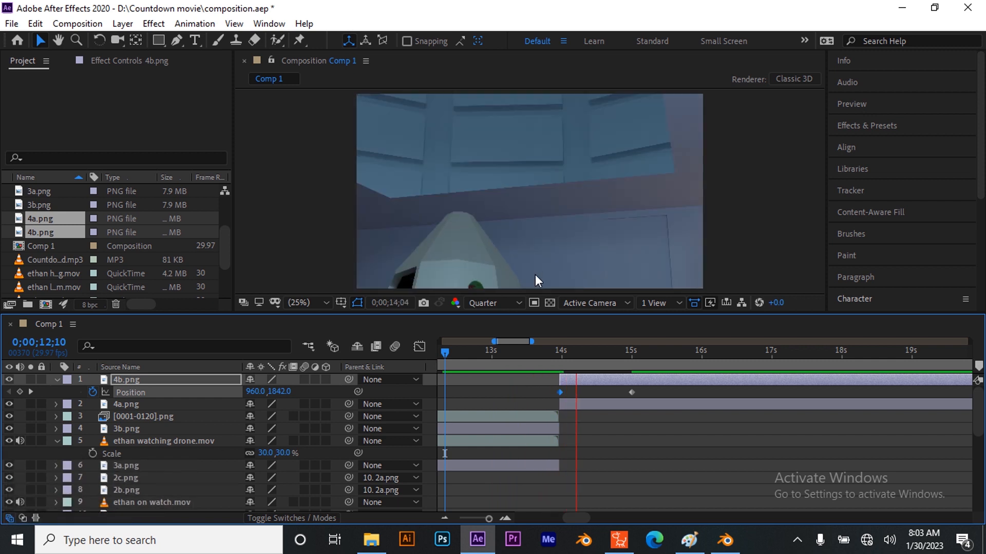
key("space")
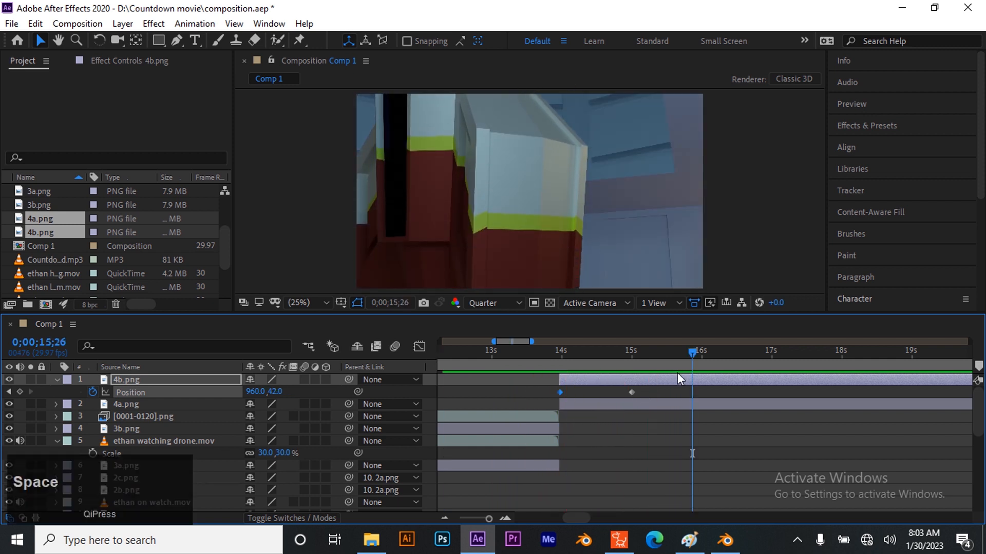
left_click_drag(686, 366, 632, 359)
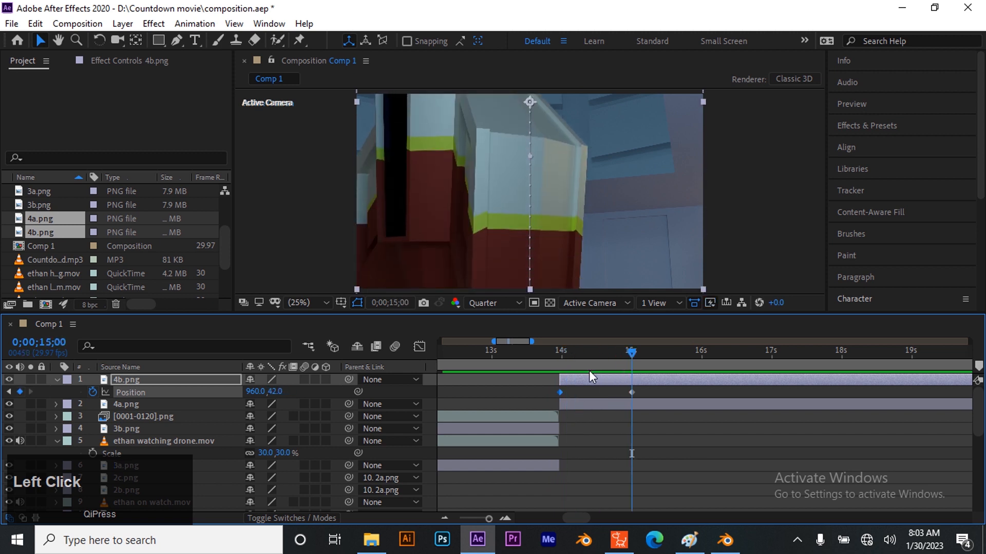
left_click(559, 356)
left_click_drag(561, 360, 559, 369)
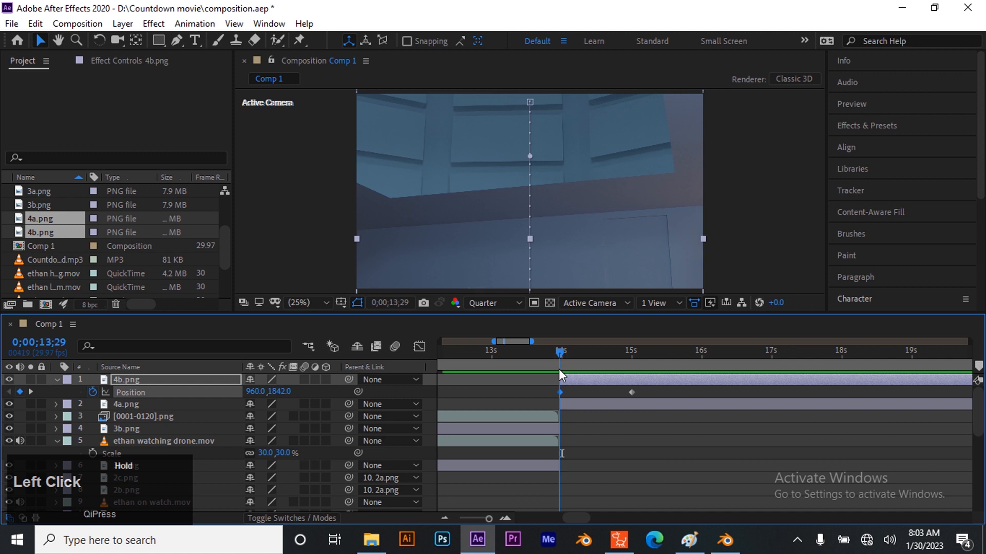
key("space")
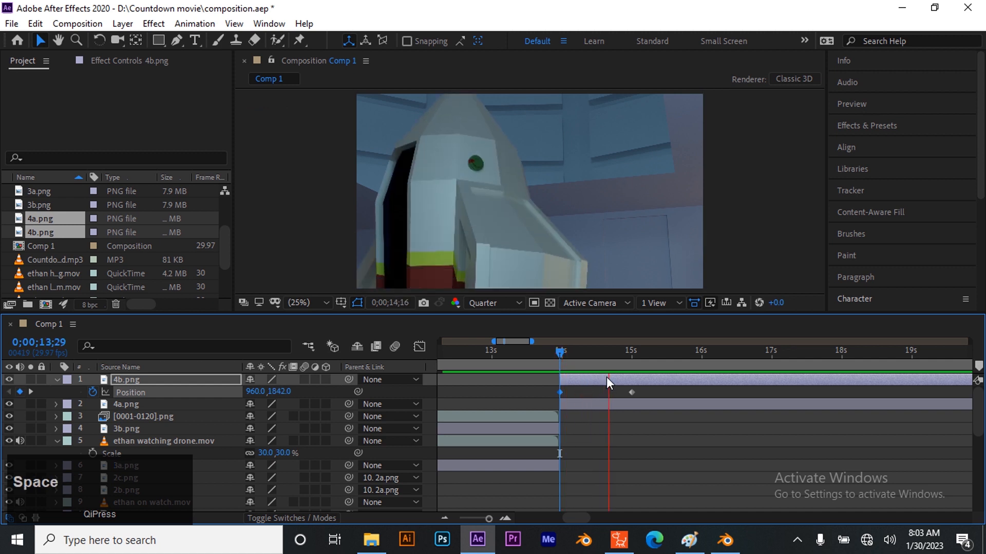
key("space")
- Apply Easy Ease to both 4b.png Position keyframes
left_click_drag(550, 389, 646, 390)
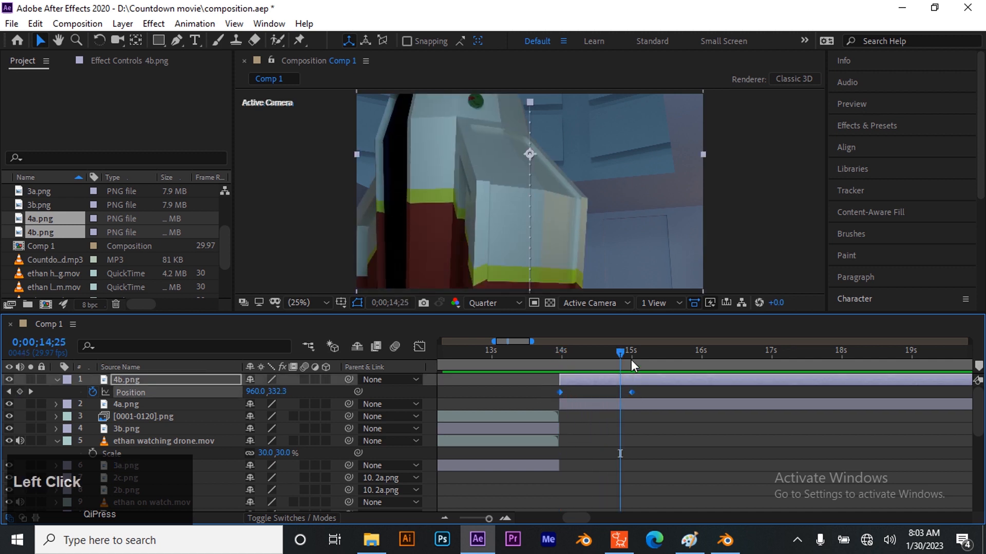
left_click_drag(620, 353, 632, 351)
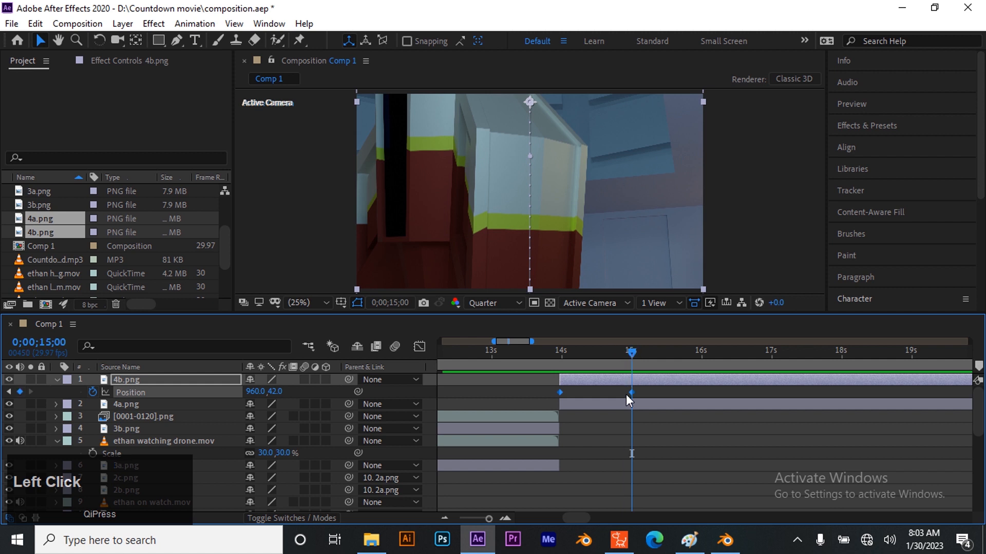
key("F9")
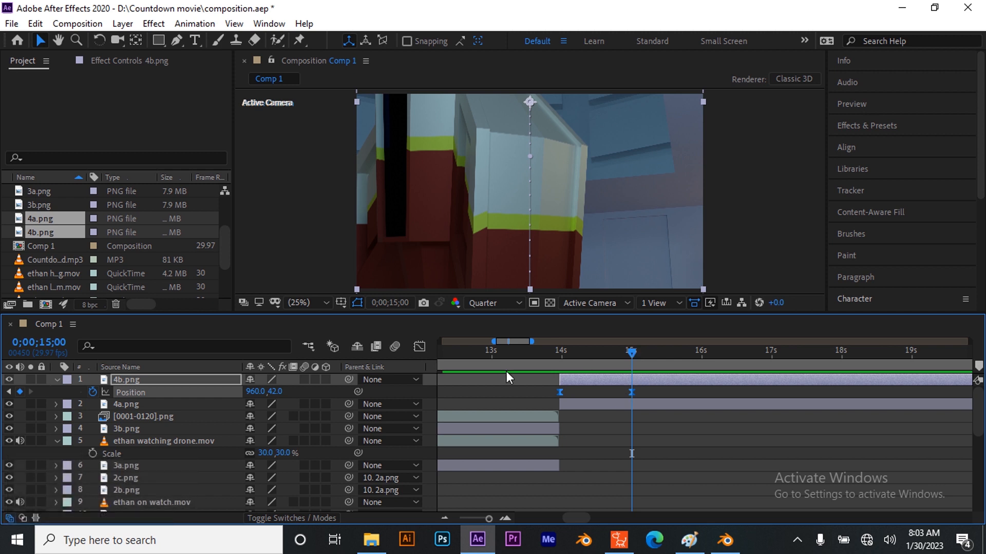
- Reshape the 4b.png Position speed graph so the motion starts slowly and peaks shortly before the second keyframe
left_click(419, 347)
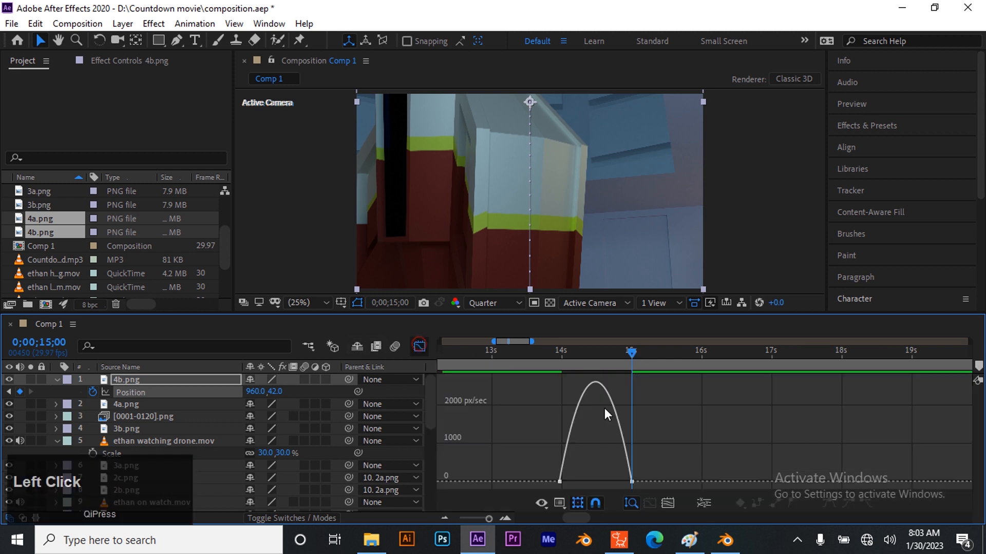
left_click(560, 482)
left_click_drag(572, 480, 602, 474)
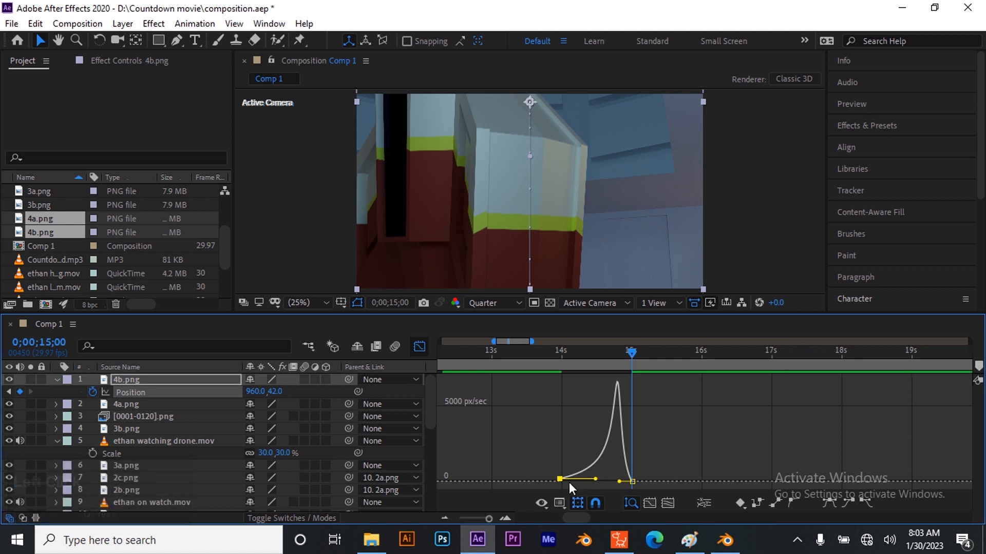
left_click(419, 345)
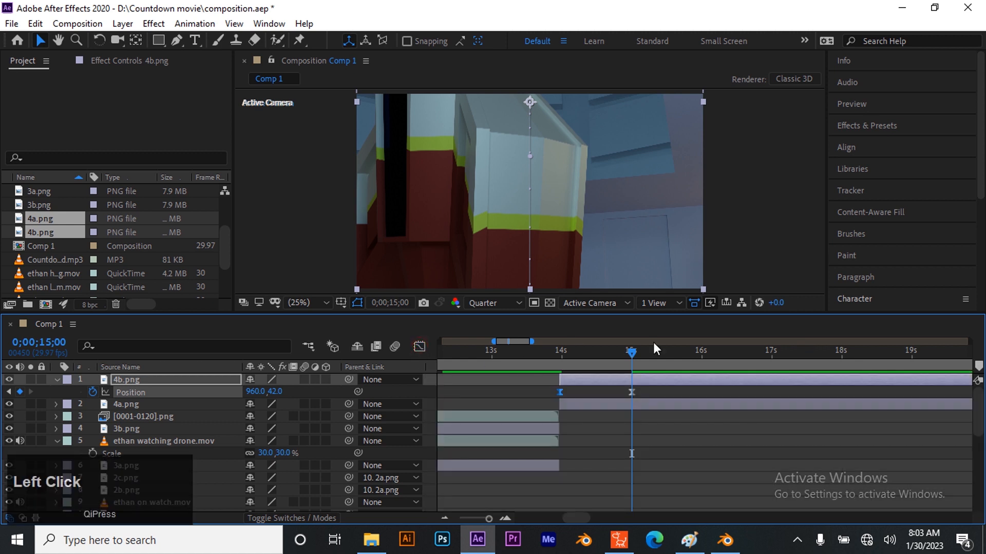
- Play back the eased spaceship motion from 0;00;13;29 to past 0;00;15;00
left_click_drag(623, 351, 556, 374)
key("space")
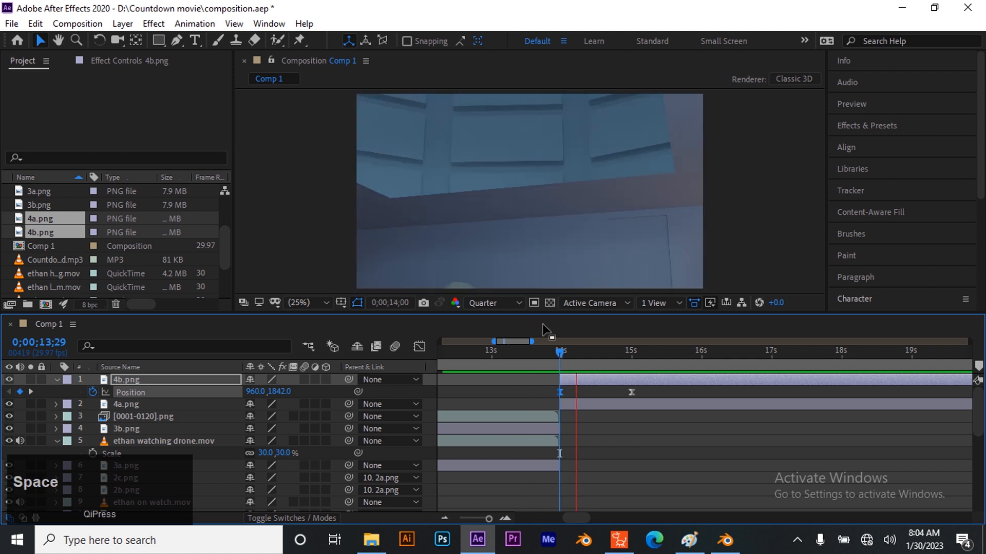
left_click(657, 354)
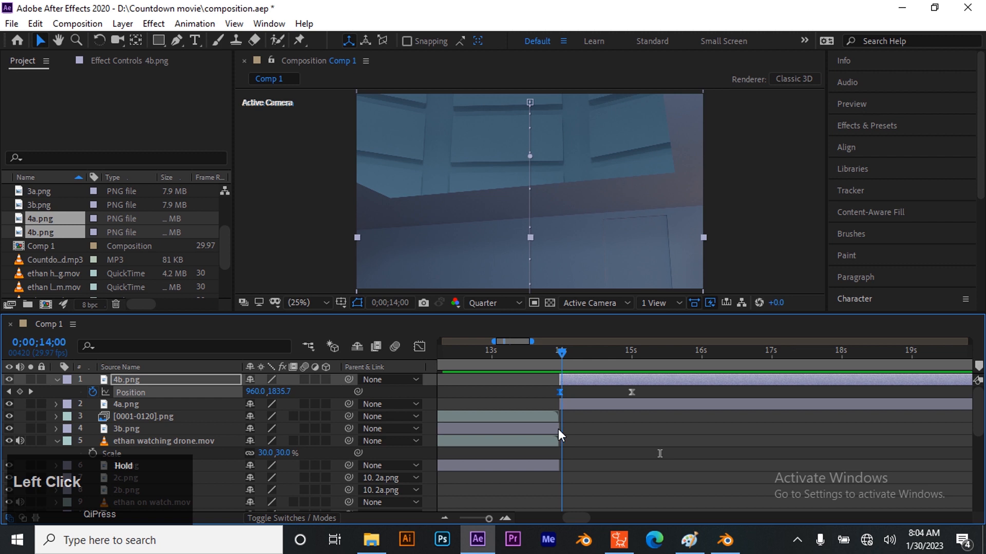
key("space")
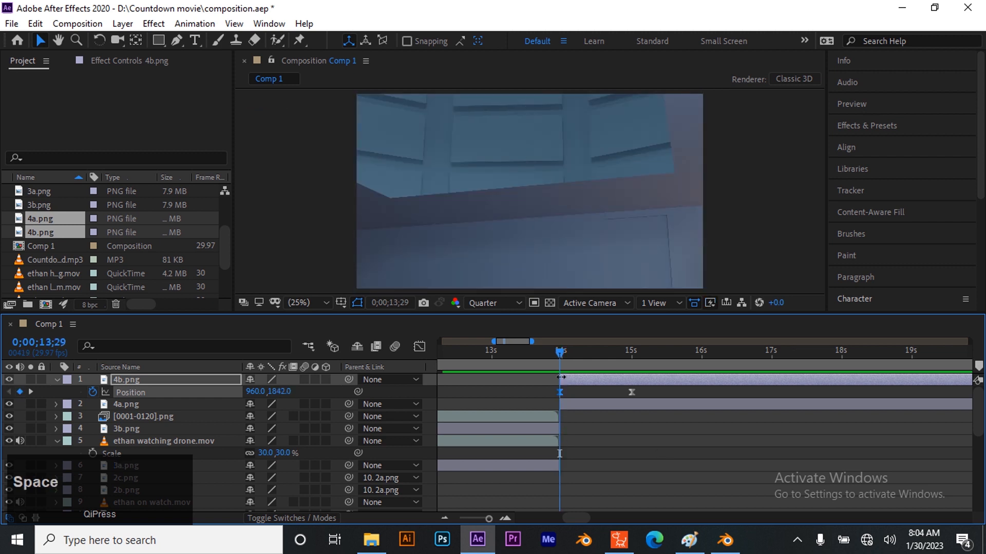
key("space")
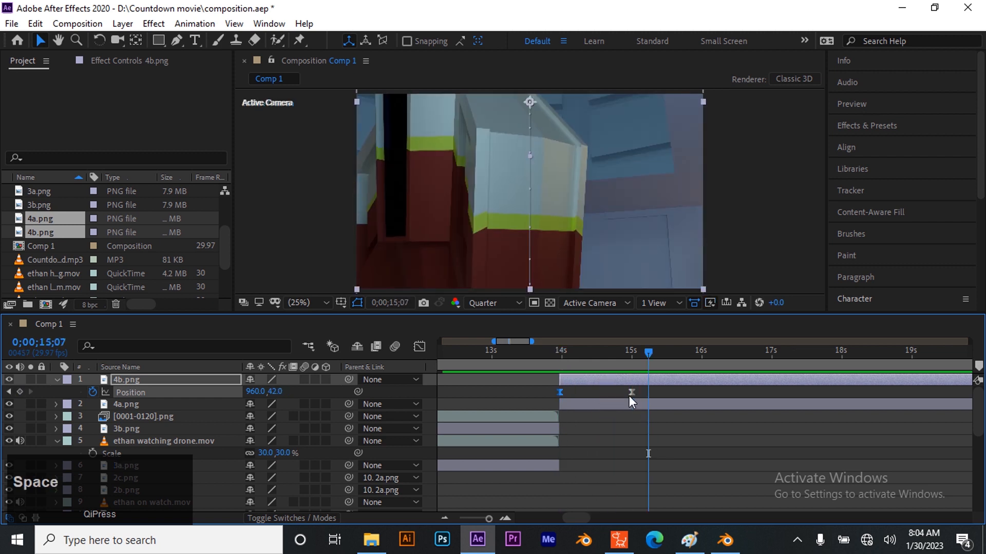
- Move the last 4b.png Position keyframe to about 0;00;15;06, and cut off 4b.png and 4a.png after 0;00;15;00
mouse_move(629, 391)
left_mouse_down()
mouse_move(642, 390)
mouse_move(643, 378)
mouse_move(634, 398)
left_mouse_up()
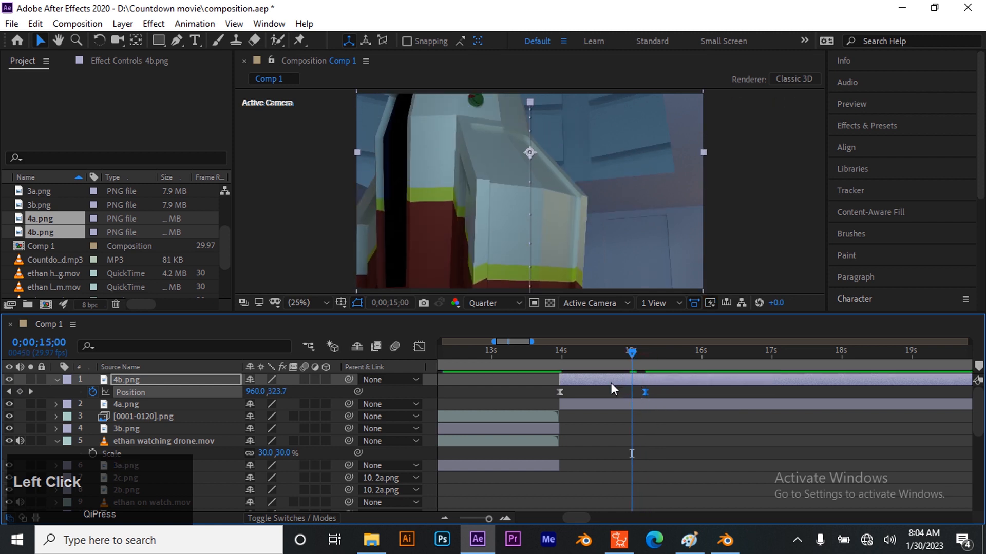
left_click(617, 403, "shift")
key("ctrl+shift+d")
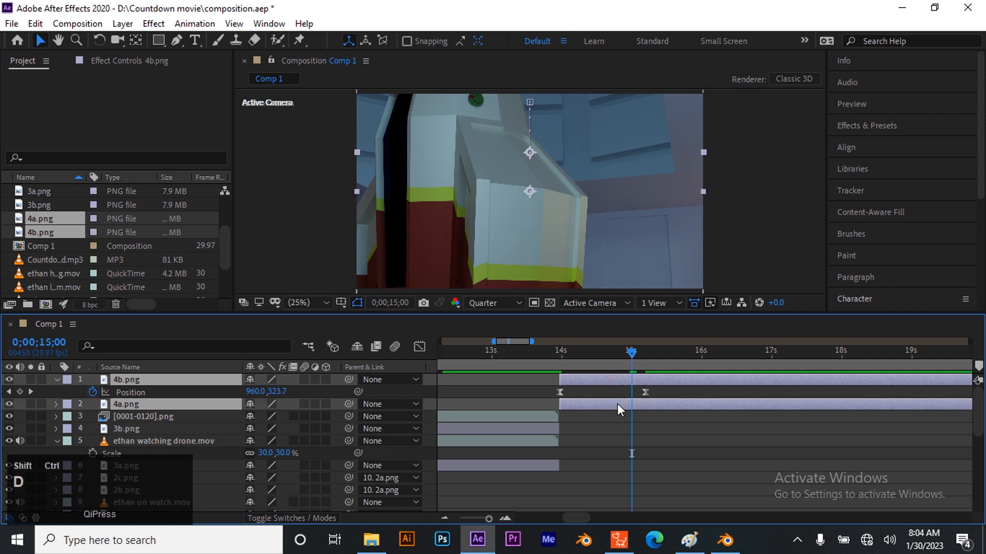
key("Delete")
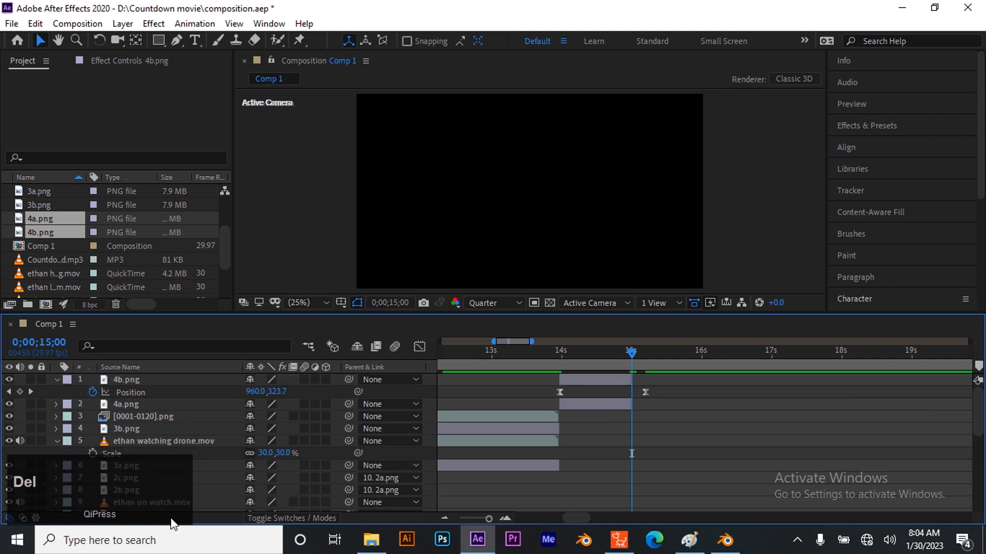
left_click(56, 381)
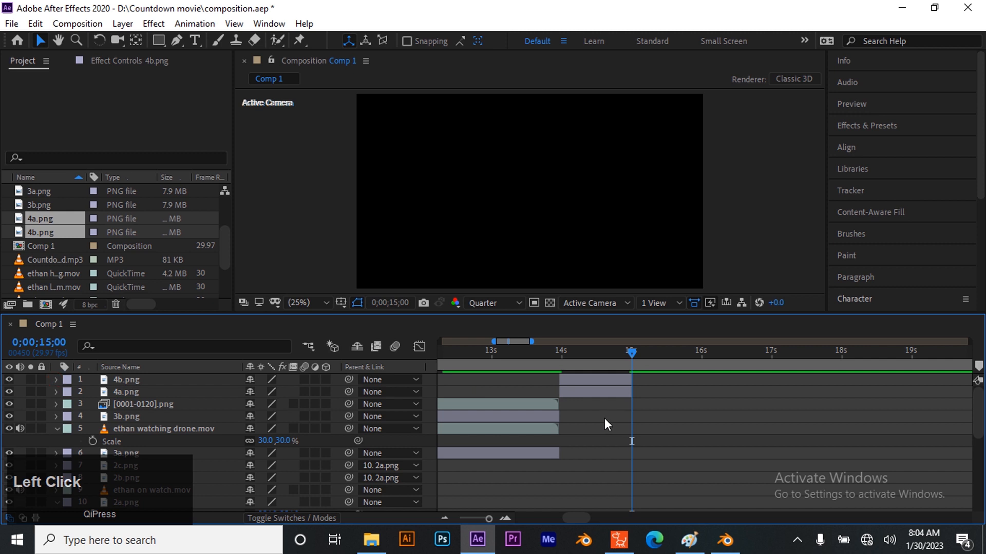
mouse_move(630, 359)
left_mouse_down()
mouse_move(545, 355)
mouse_move(633, 349)
left_mouse_up()
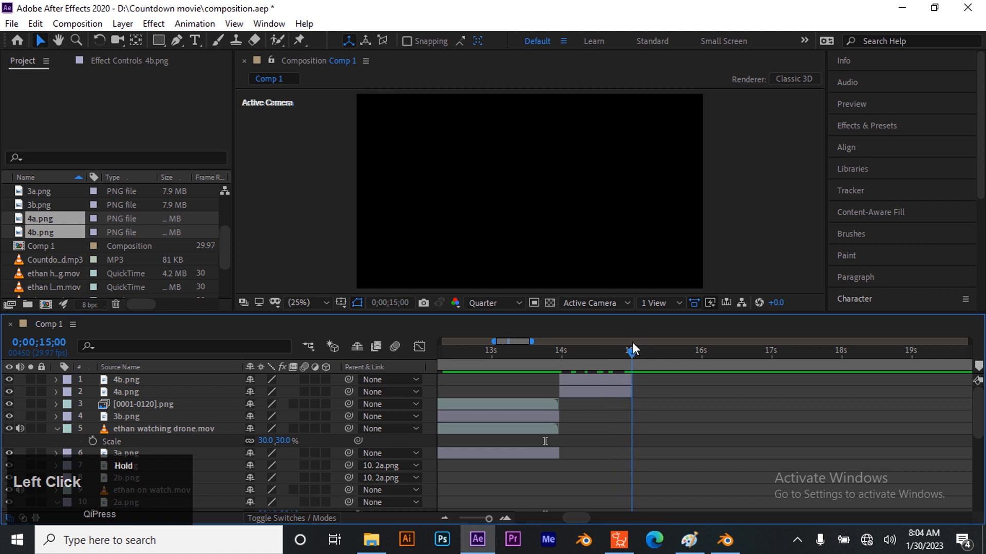
- Set the duration of Comp 1 to 0;00;15;00 in its composition settings
right_click(35, 249)
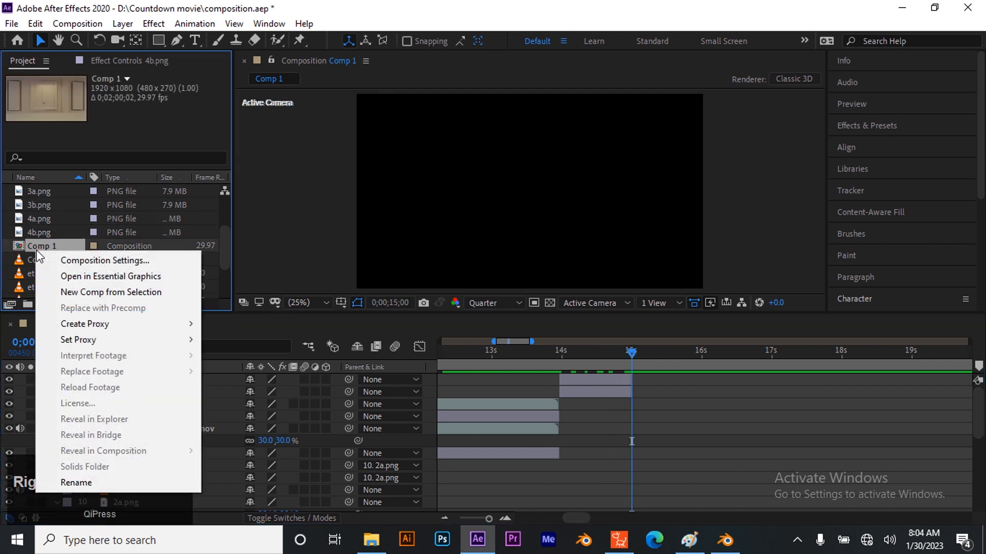
left_click(123, 260)
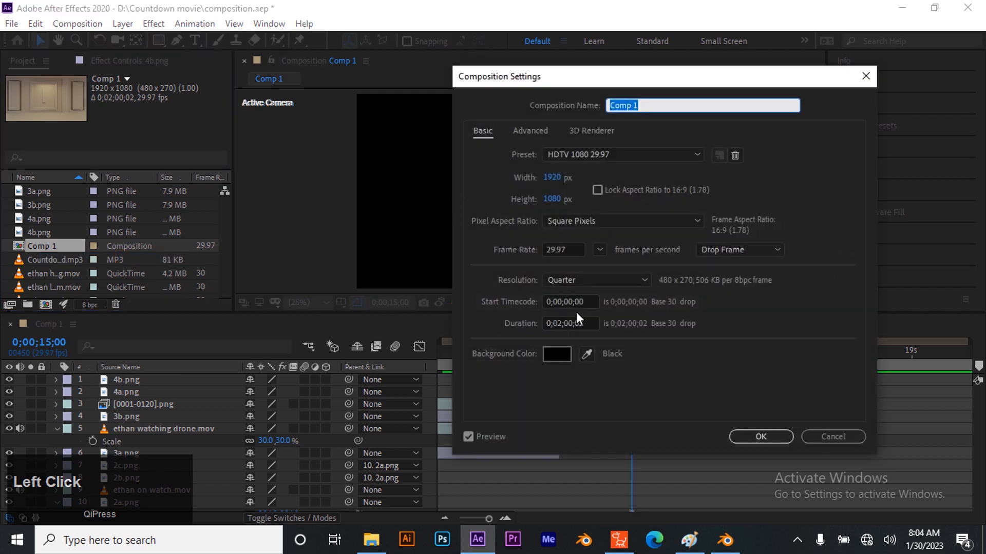
left_click(557, 323)
key("BackSpace")
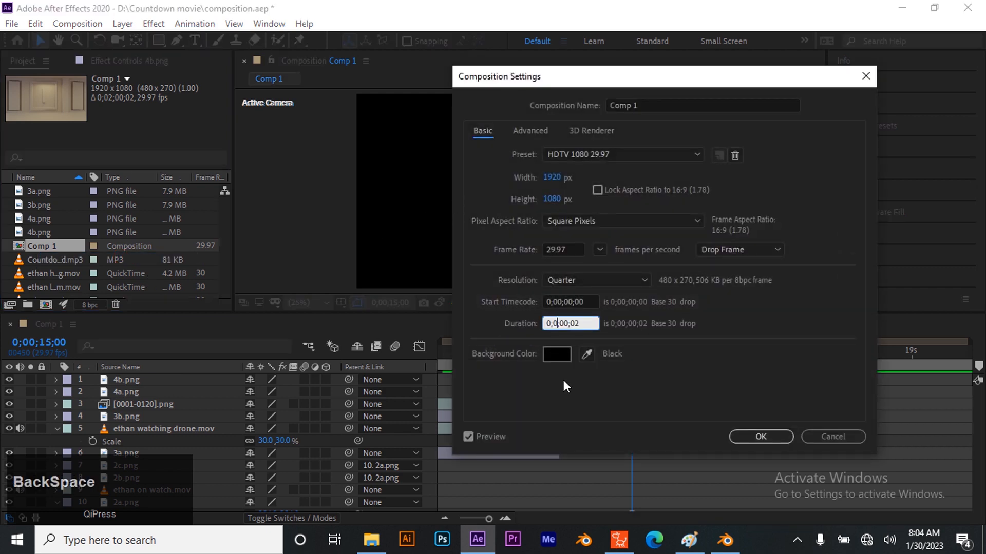
key("BackSpace")
key("BackSpace")
type("15")
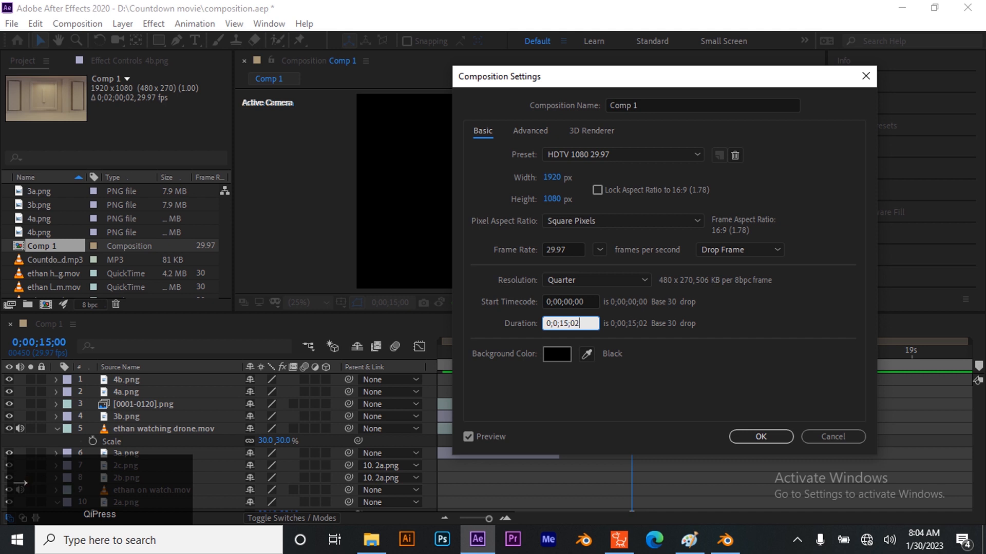
key("BackSpace")
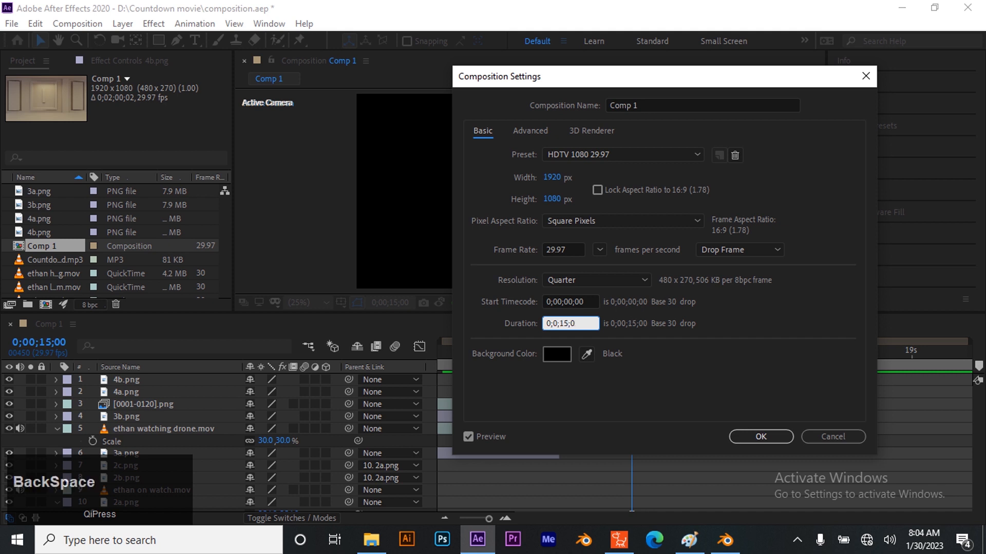
left_click(753, 436)
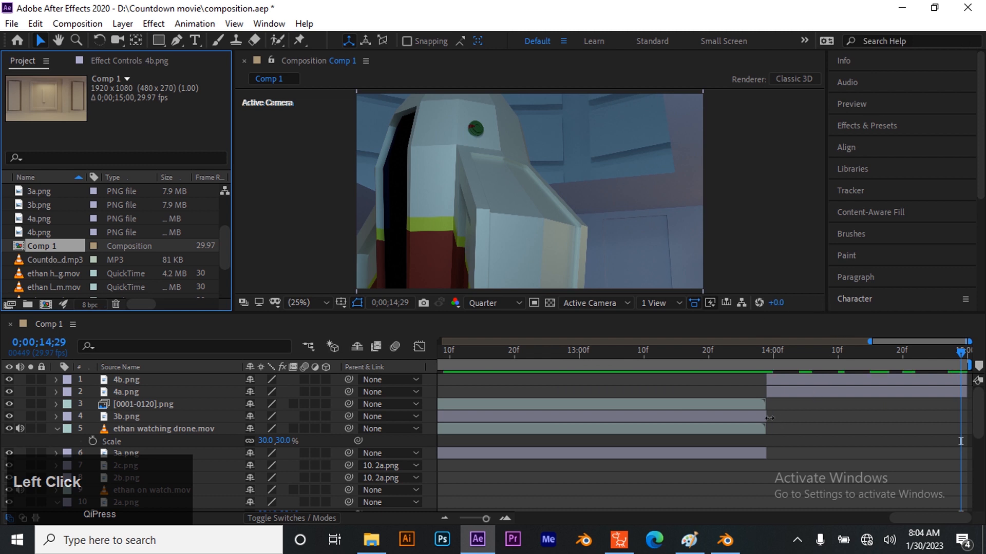
left_click(447, 520)
left_click(449, 519)
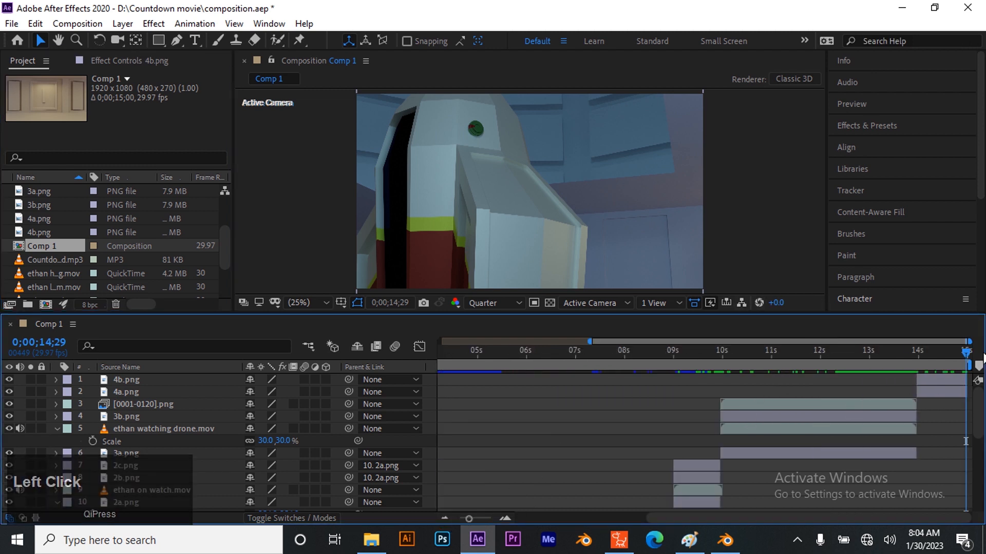
left_click_drag(965, 353, 967, 406)
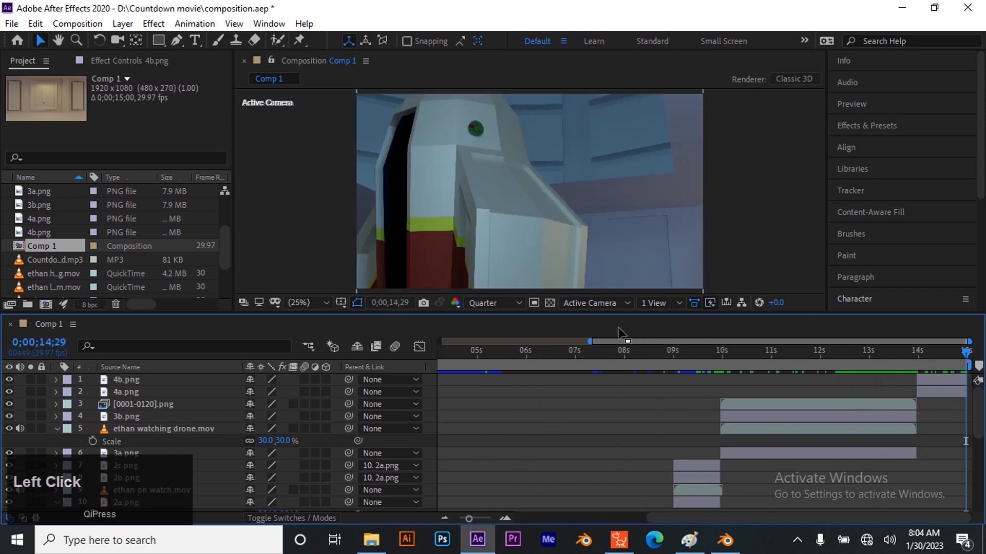